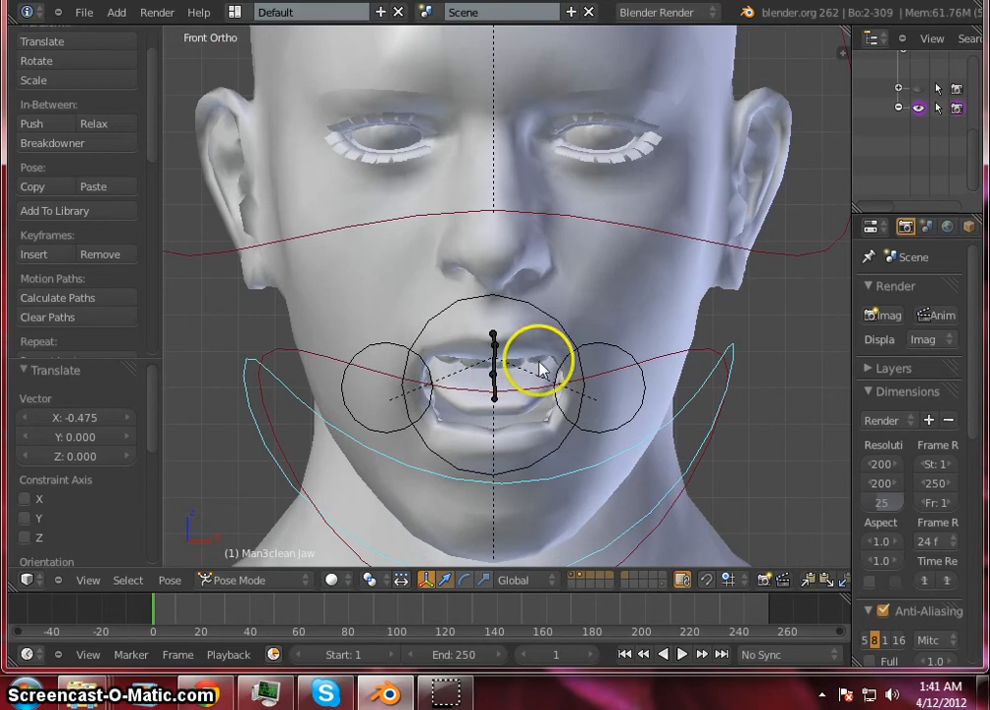
- Examine the gaze controls' position relative to the head from the side and the front
scroll(557, 286, "down", 4)
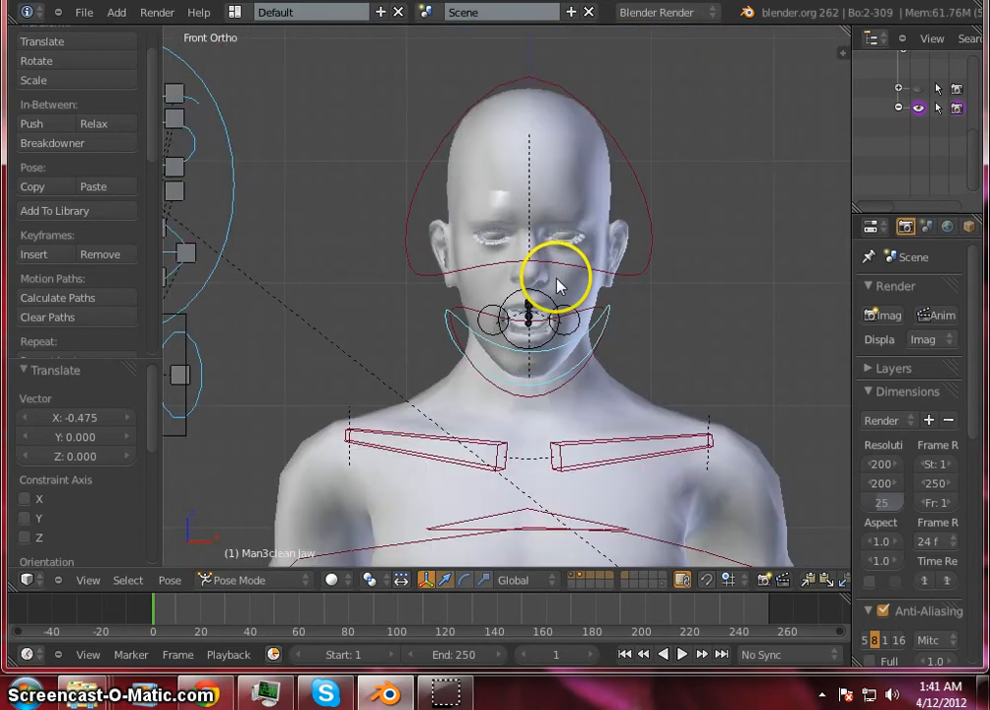
middle_click_drag(723, 320, 538, 305)
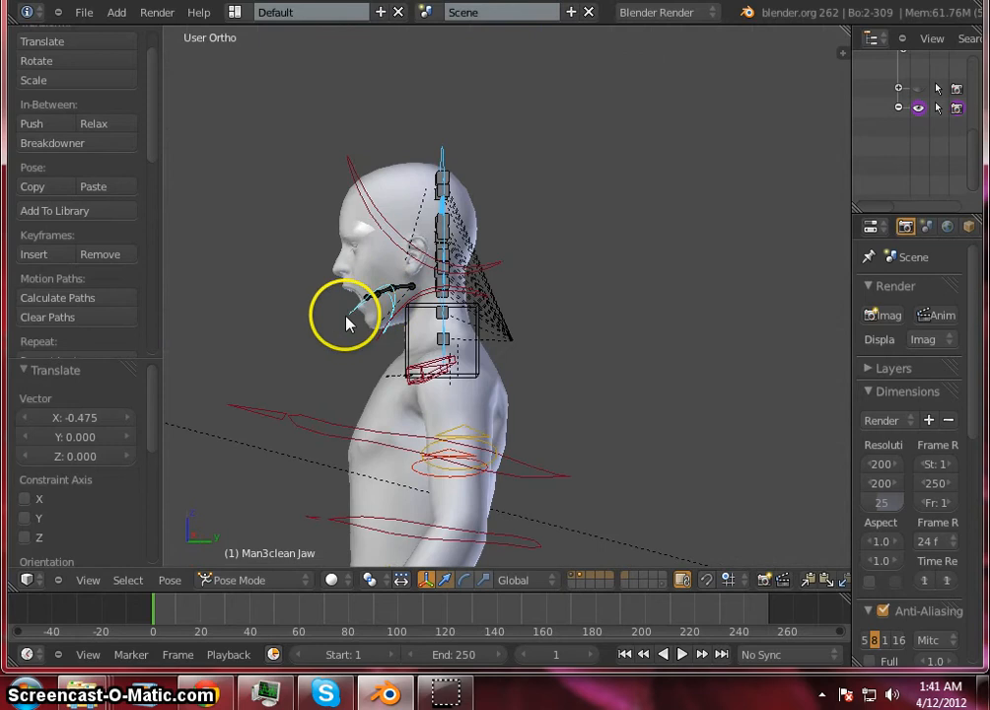
middle_click_drag(329, 321, 540, 325, "shift")
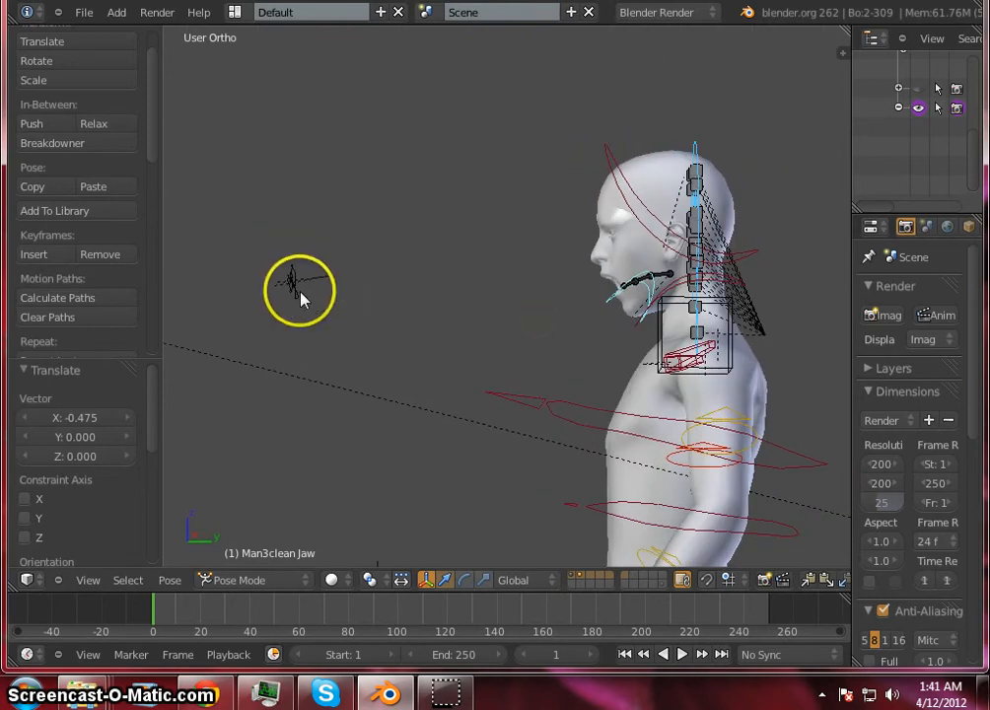
middle_click_drag(303, 281, 434, 338)
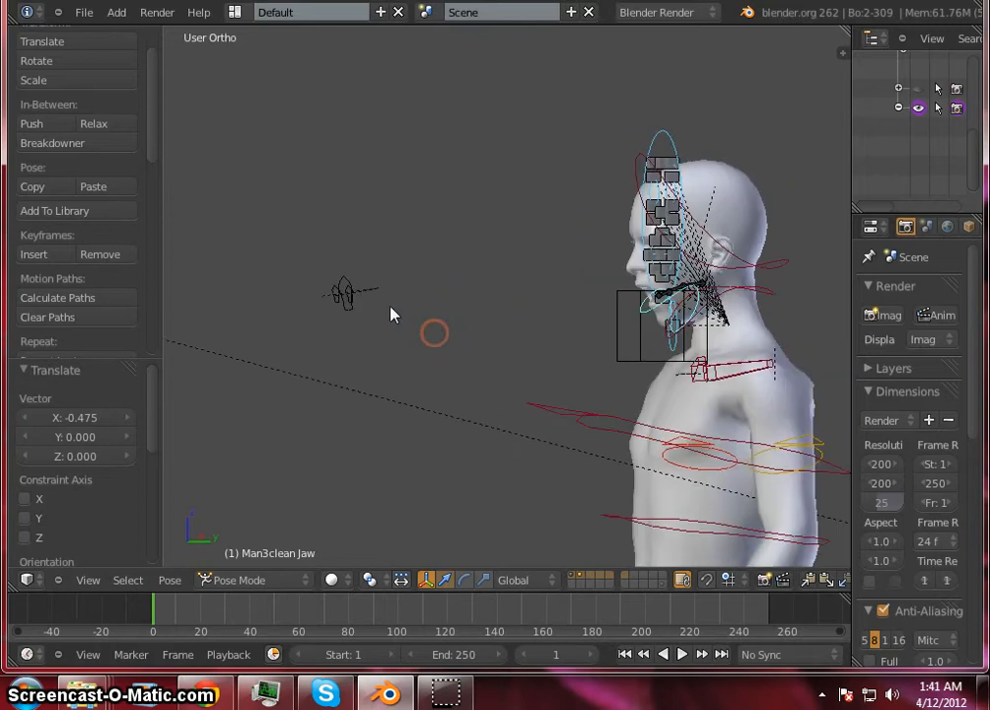
middle_click_drag(495, 388, 621, 389)
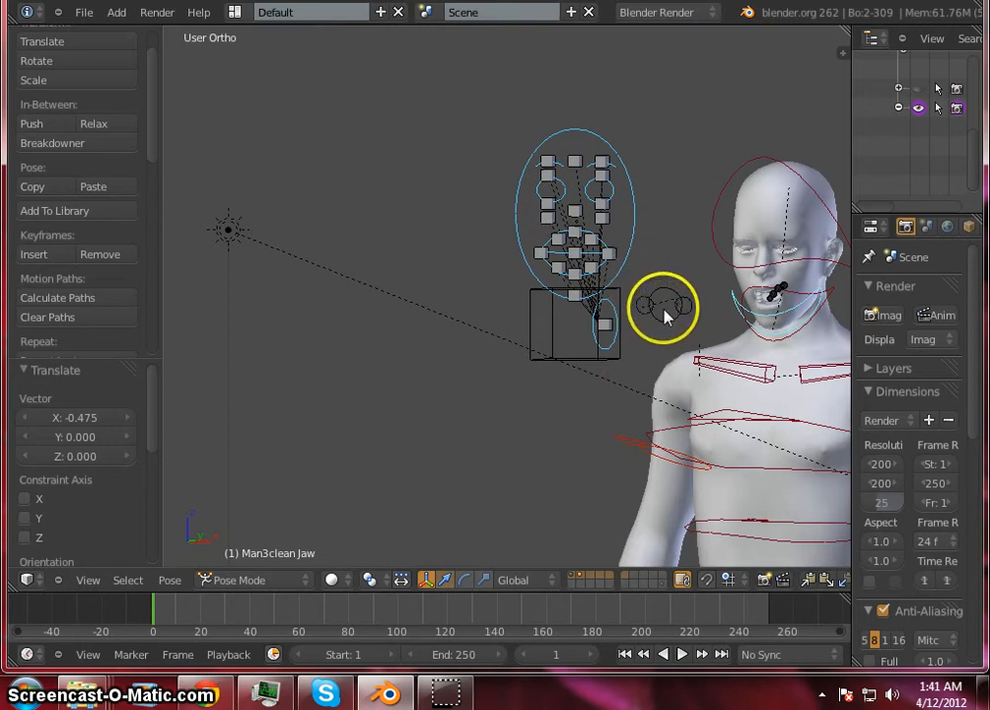
key("KP_1")
scroll(817, 286, "up", 4)
scroll(814, 291, "up", 3)
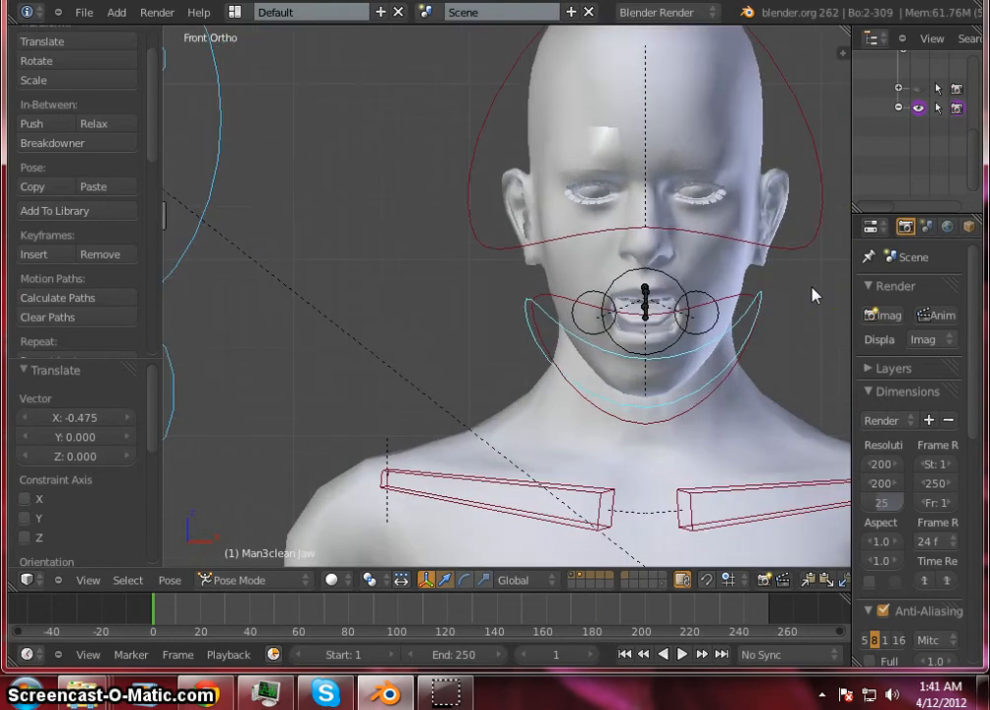
middle_click_drag(812, 242, 736, 340, "shift")
scroll(559, 258, "up", 1)
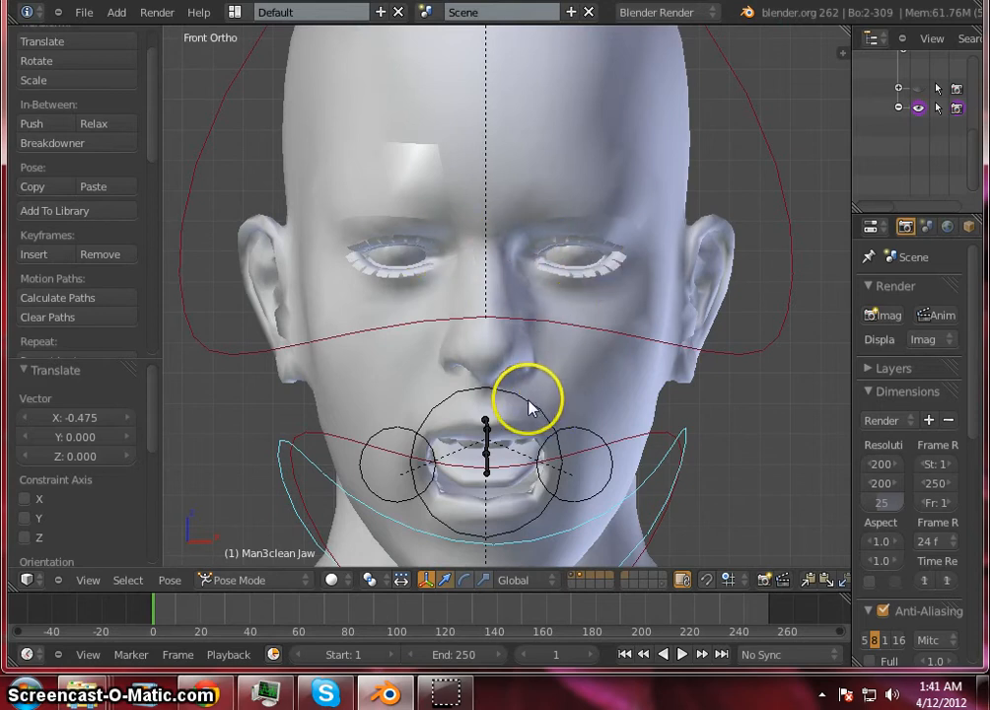
- Try moving the large Gaze control and each of its two small eye controls to test how the eyes follow
right_click_drag(529, 407, 315, 120)
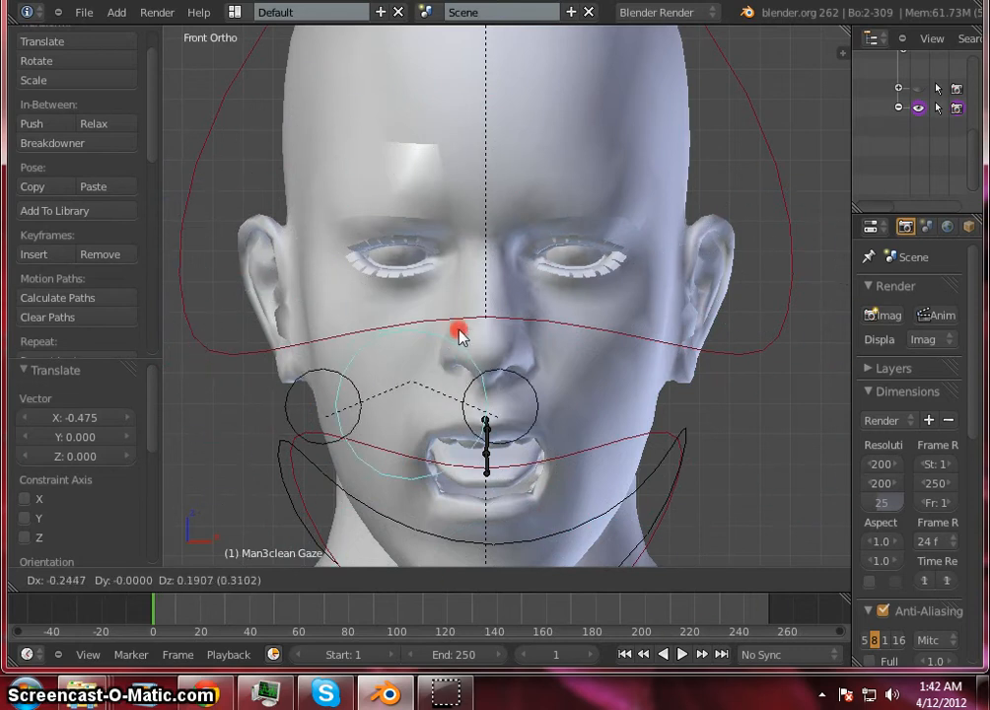
right_click(550, 304)
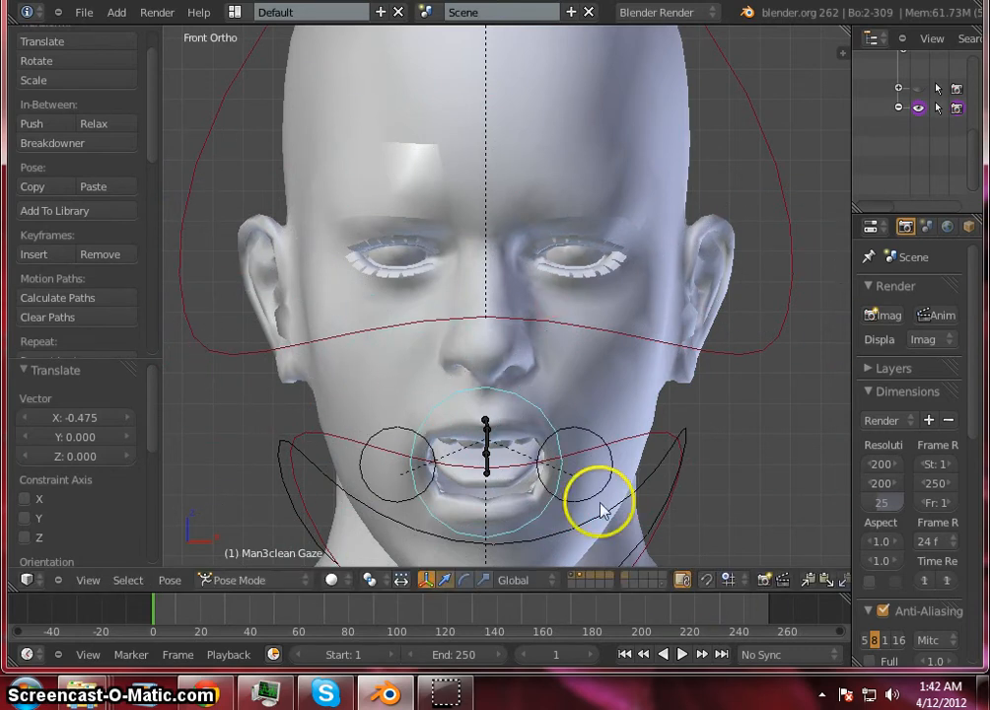
right_click(594, 437)
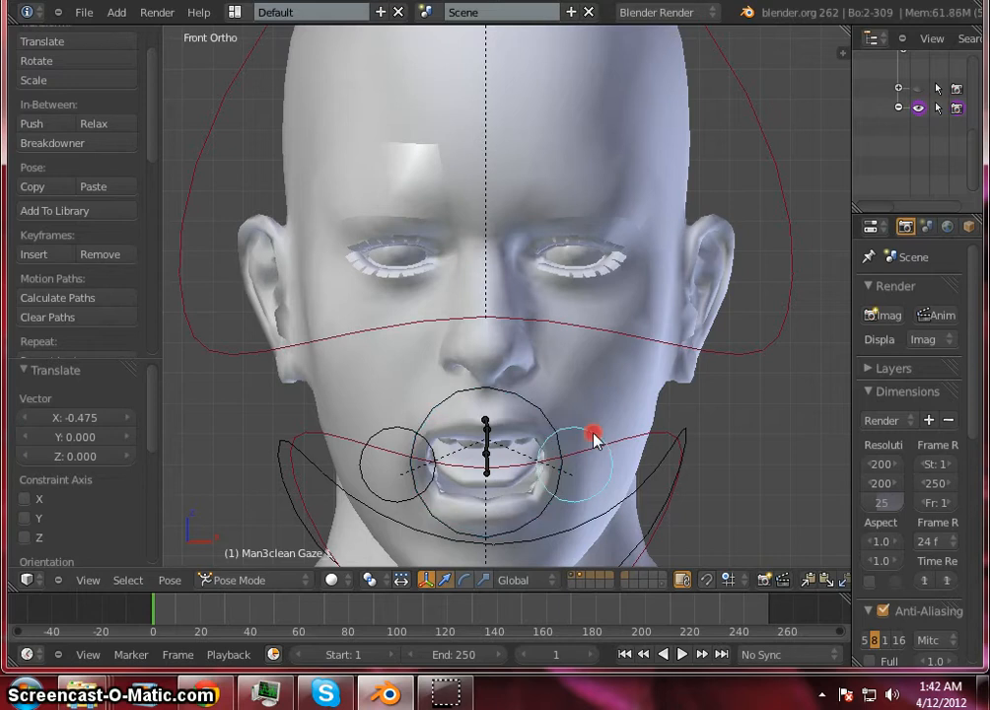
key("g")
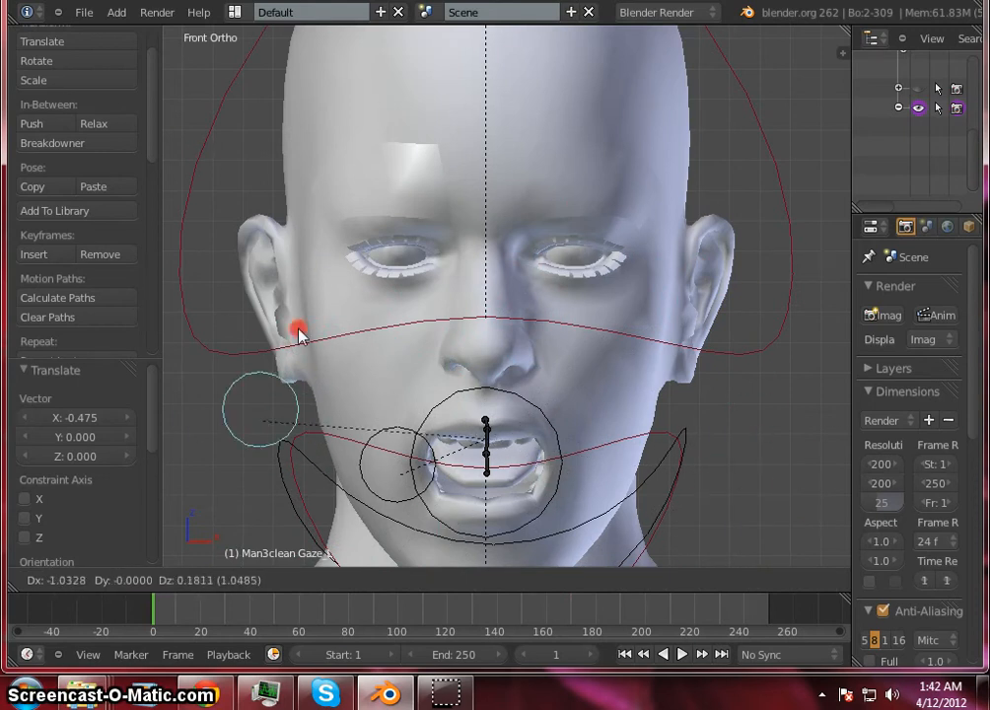
left_click(618, 392)
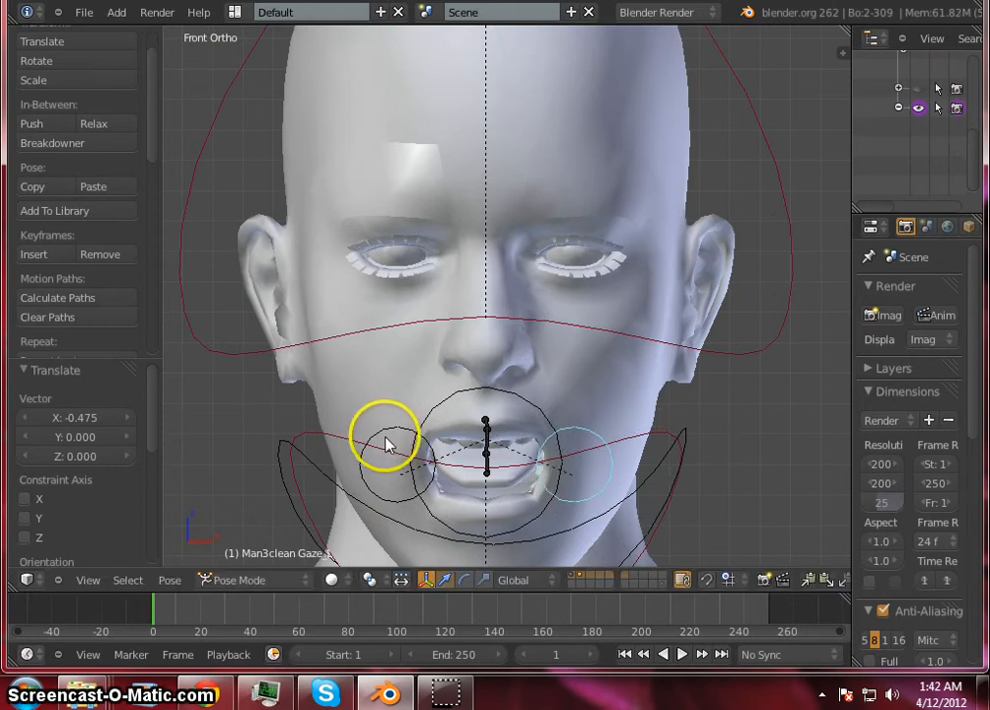
right_click_drag(381, 431, 688, 617)
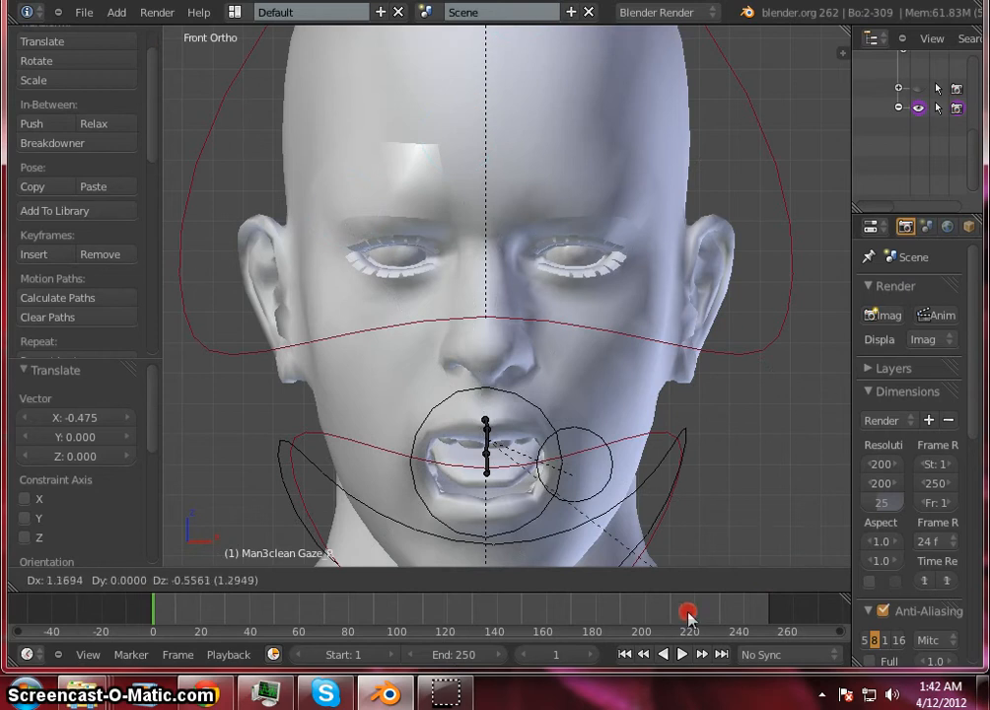
right_click_drag(871, 82, 370, 431)
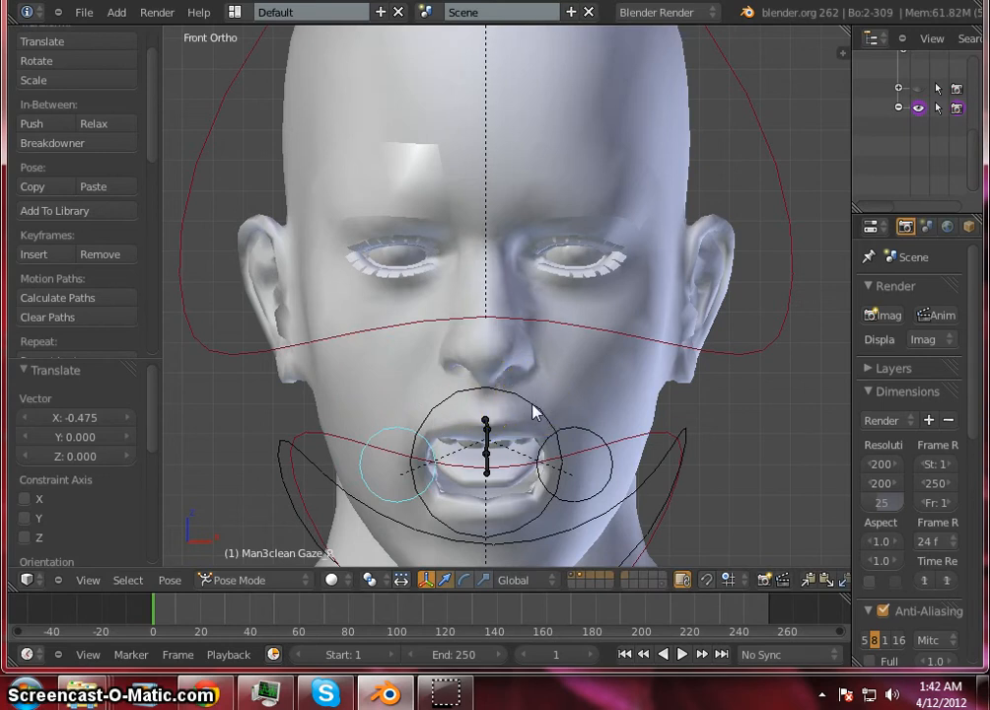
right_click_drag(533, 413, 523, 441)
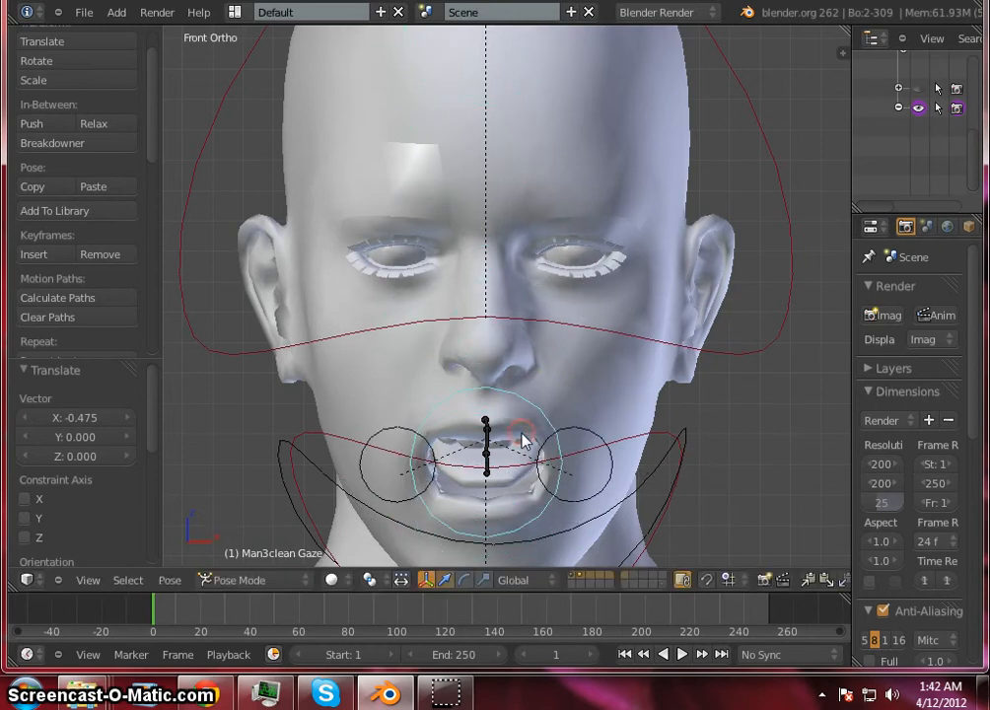
- Try moving the PTongue control on the face panel beside the head
scroll(681, 309, "down", 4)
scroll(325, 287, "up", 3)
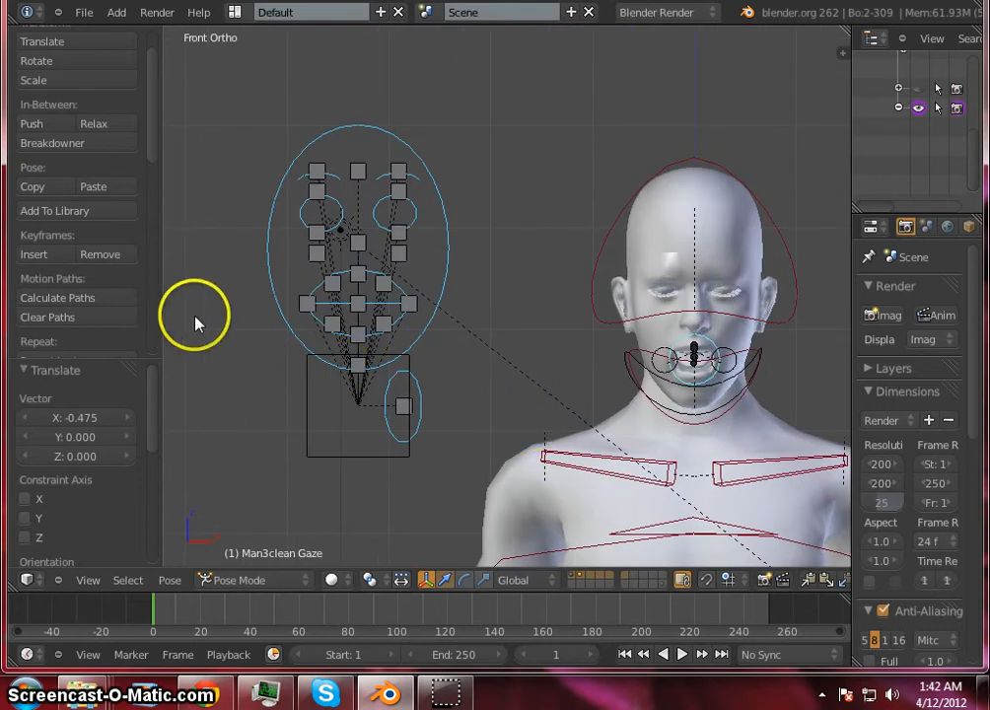
scroll(192, 320, "down", 2)
scroll(404, 309, "up", 3)
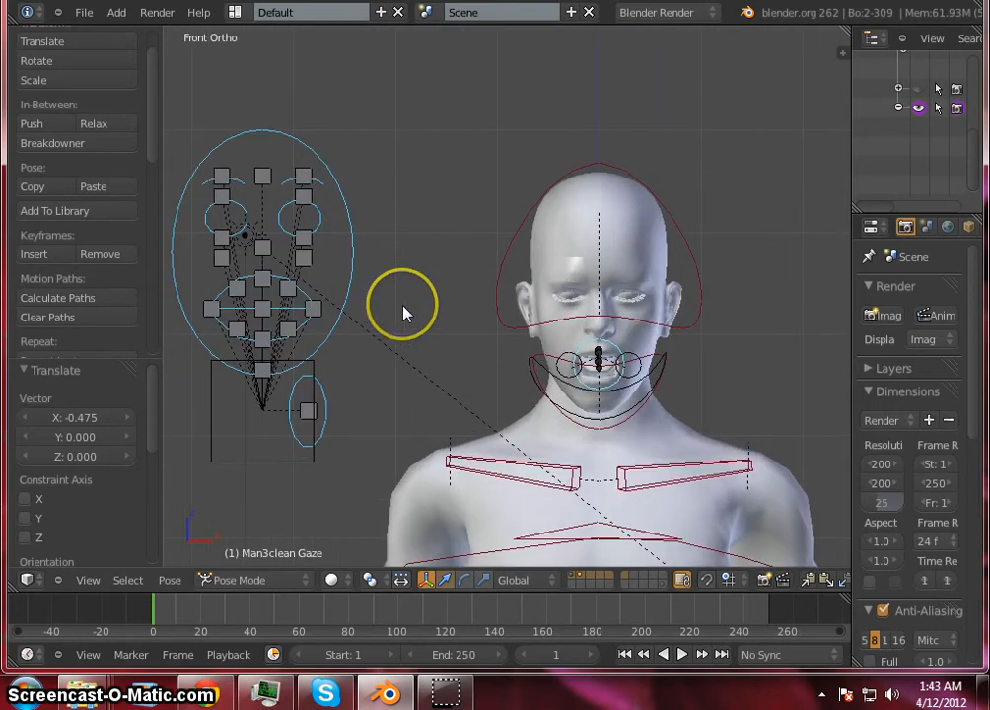
middle_click_drag(397, 352, 386, 383)
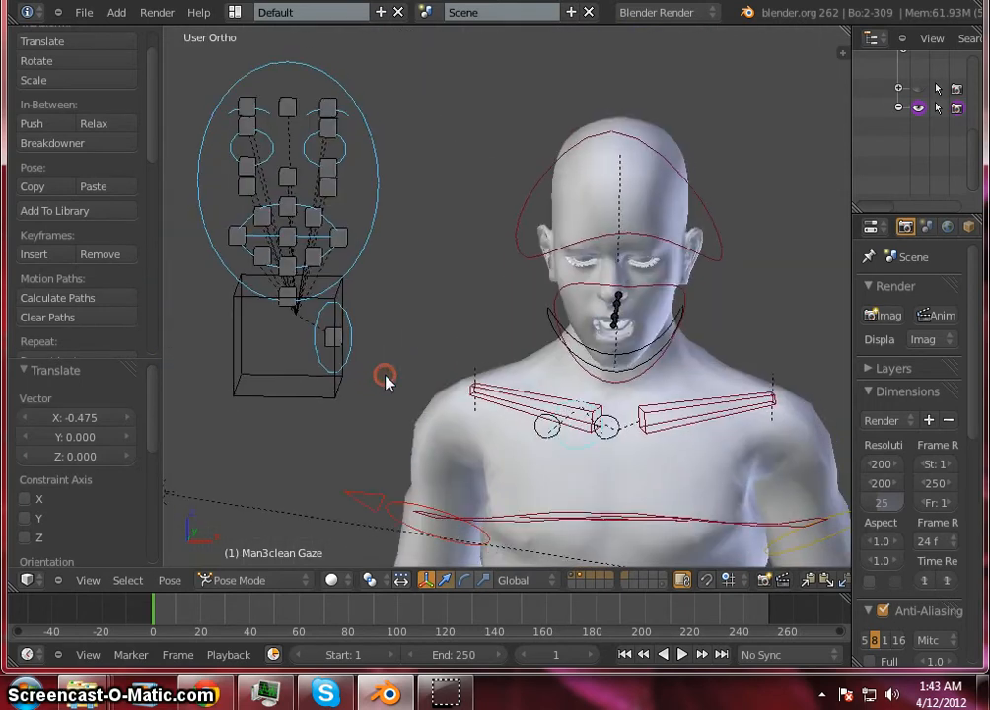
key("KP_1")
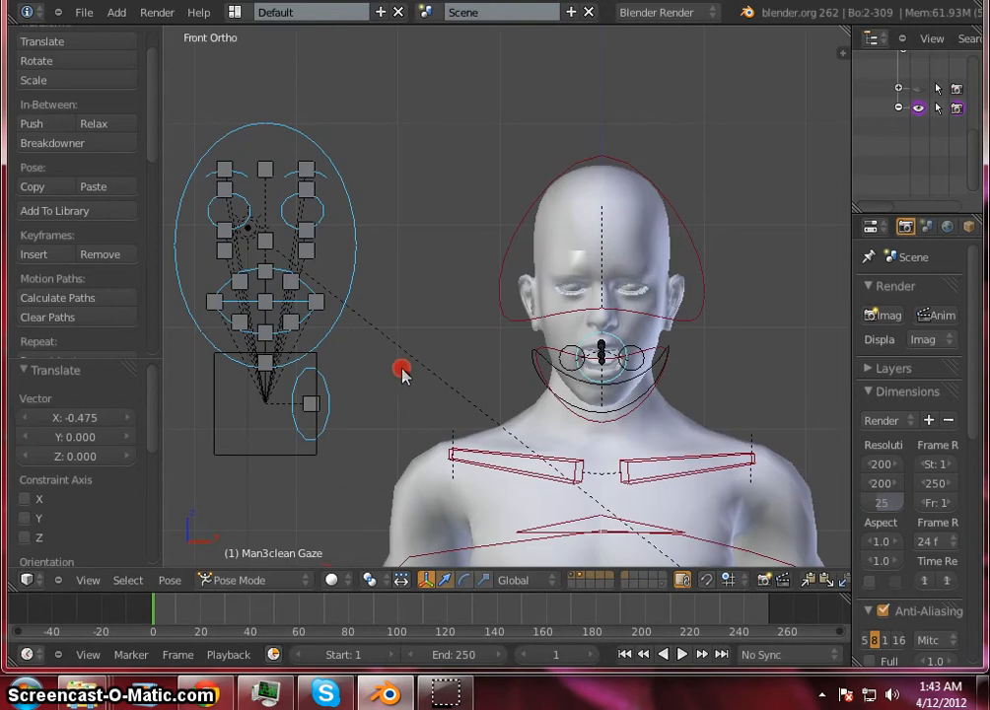
scroll(433, 343, "up", 3)
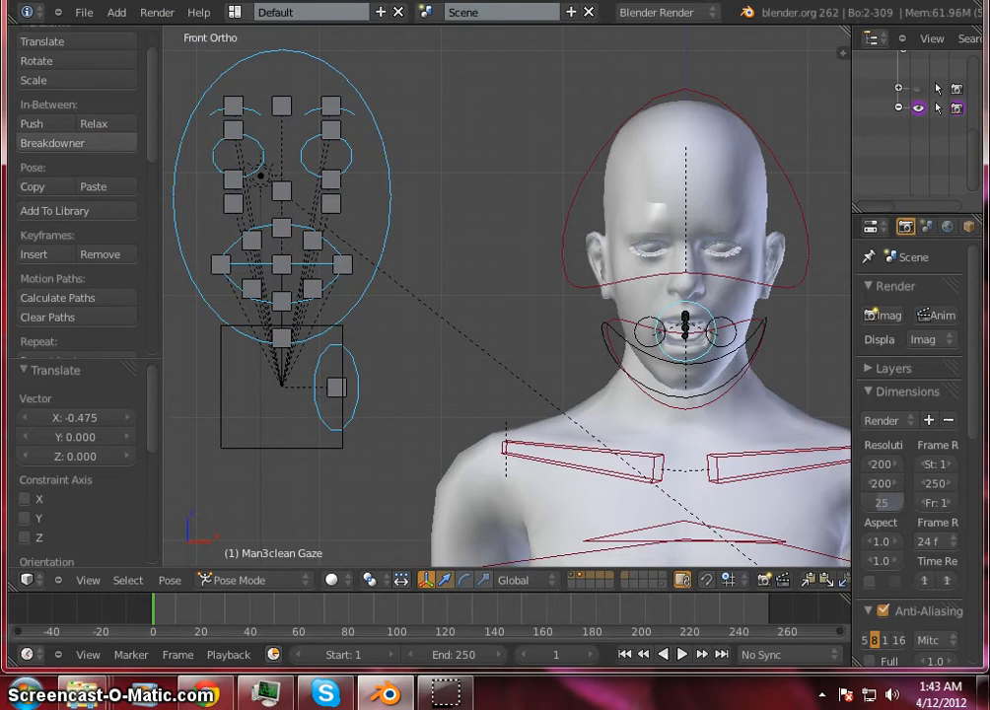
mouse_move(339, 390)
right_mouse_down()
mouse_move(323, 373)
mouse_move(351, 342)
mouse_move(342, 440)
mouse_move(480, 559)
mouse_move(440, 336)
mouse_move(324, 440)
mouse_move(278, 401)
mouse_move(407, 418)
mouse_move(288, 463)
mouse_move(356, 431)
mouse_move(319, 435)
mouse_move(342, 439)
mouse_move(337, 400)
right_mouse_up()
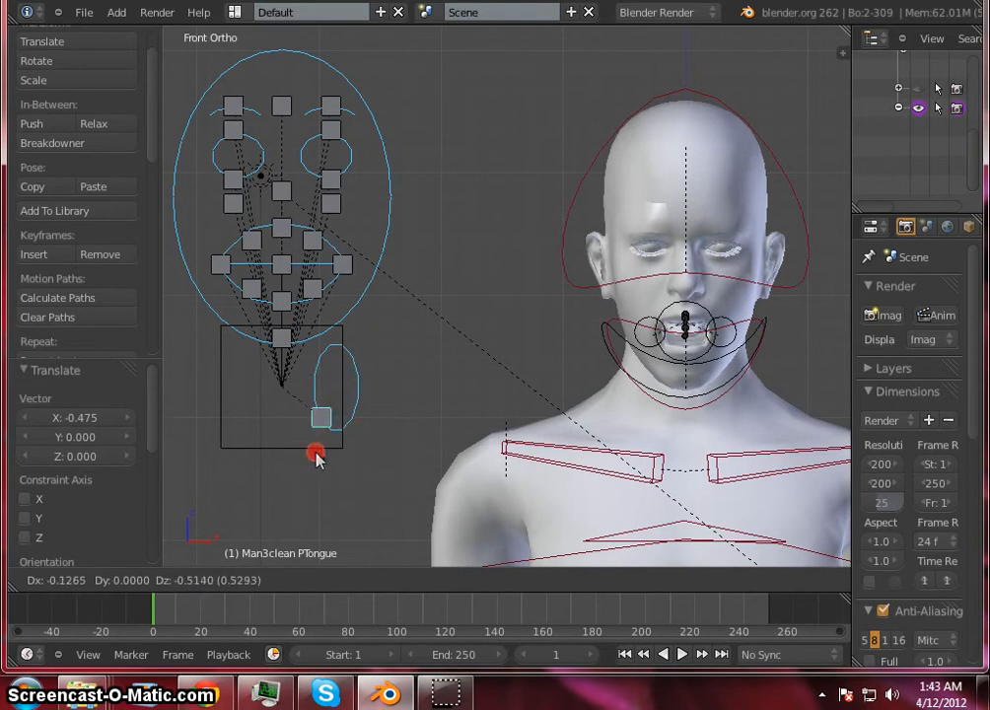
right_click_drag(438, 439, 342, 394)
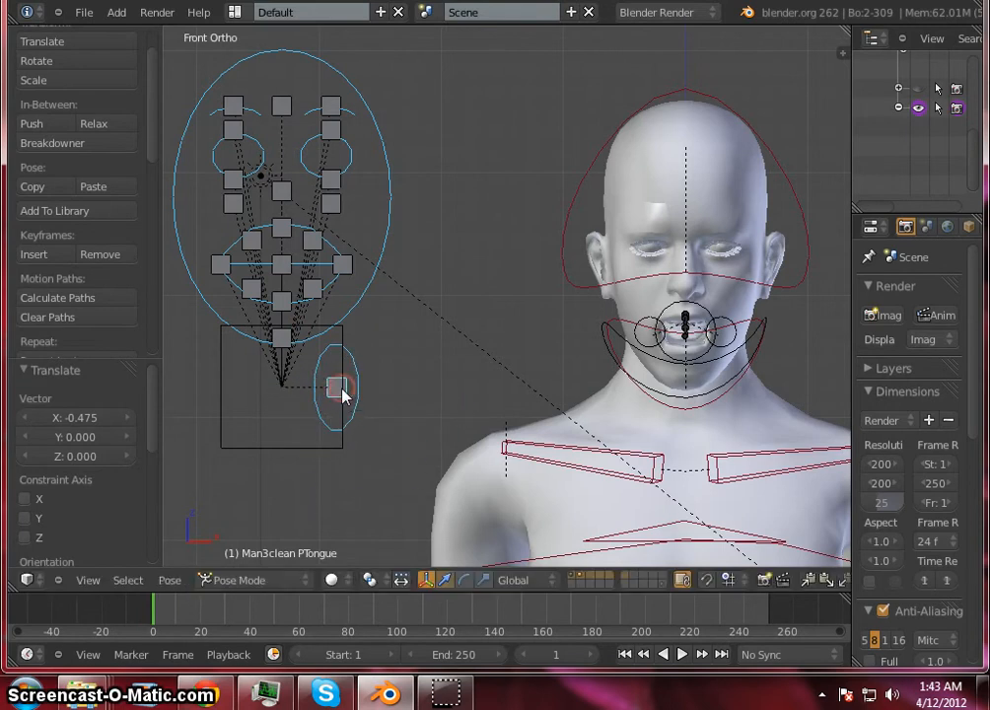
- Shift the PJaw control slightly down and move the PTongue control by 0.03954 in X and Z
mouse_move(282, 345)
right_mouse_down()
mouse_move(276, 376)
mouse_move(289, 344)
mouse_move(297, 398)
mouse_move(255, 327)
mouse_move(254, 418)
mouse_move(266, 283)
mouse_move(263, 394)
mouse_move(264, 337)
mouse_move(272, 391)
mouse_move(269, 343)
mouse_move(274, 362)
mouse_move(288, 363)
right_mouse_up()
left_click(286, 340)
right_click(285, 357)
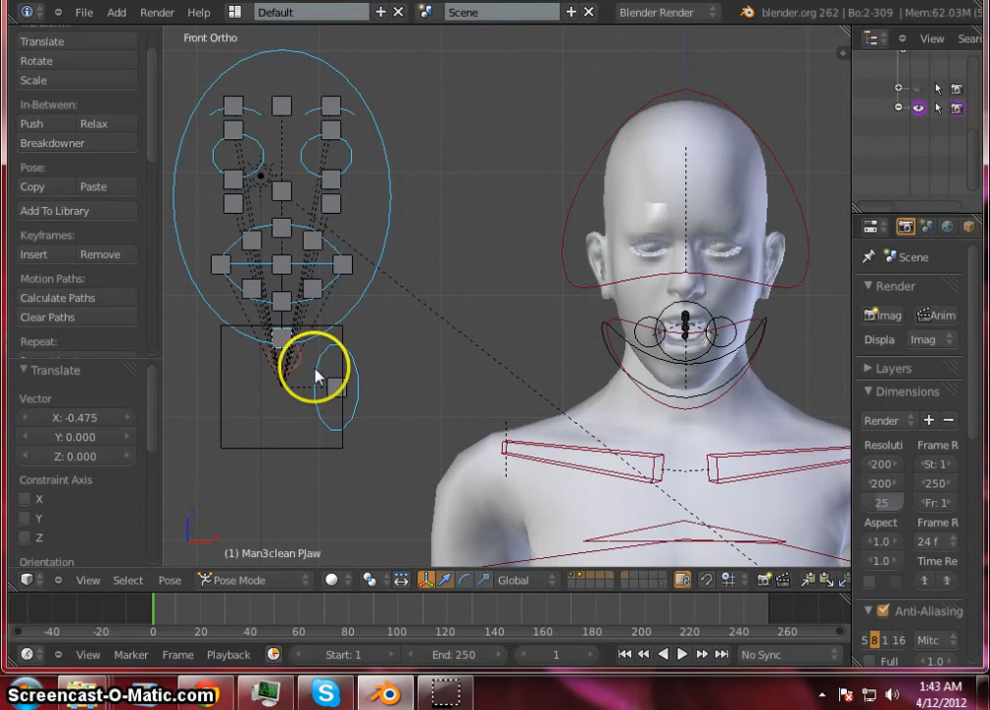
right_click_drag(283, 342, 336, 394)
right_click(340, 389)
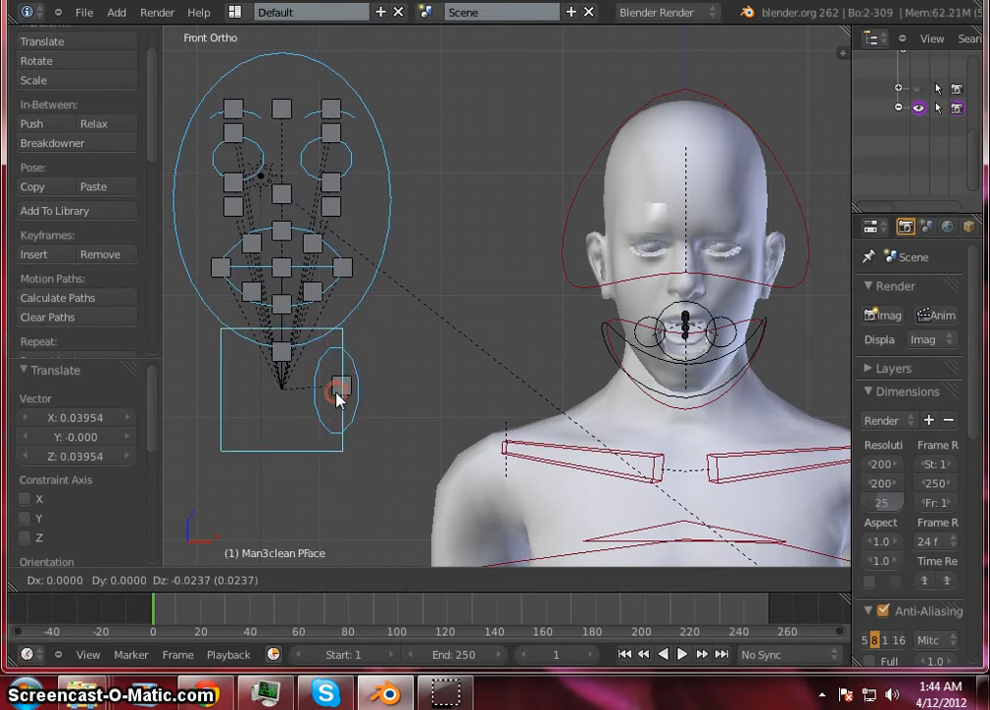
- Move the whole face panel closer to the head with the PFace control, by 1.234 in X and 0.198 in Z
right_click(337, 392)
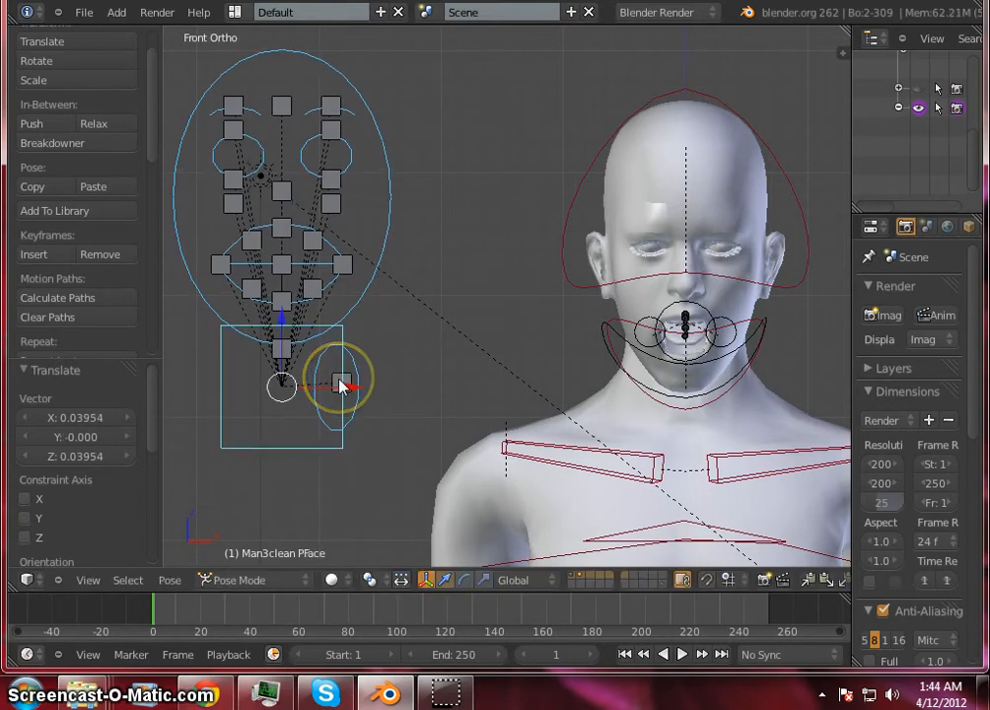
right_click_drag(386, 229, 543, 236)
key("Escape")
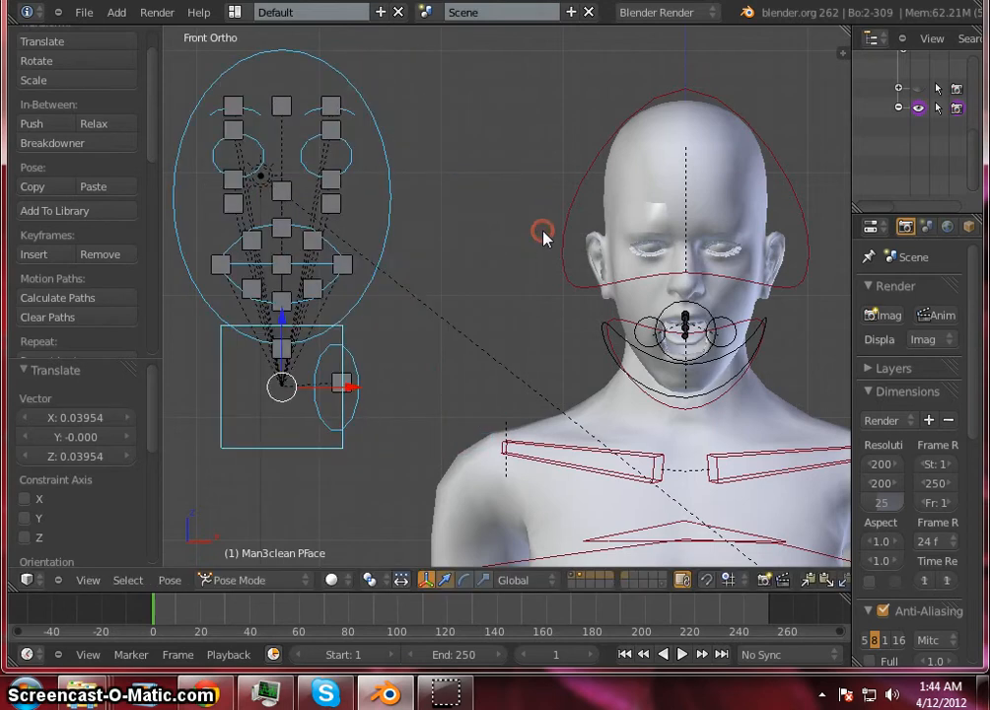
right_click_drag(460, 241, 533, 230)
left_click(548, 223)
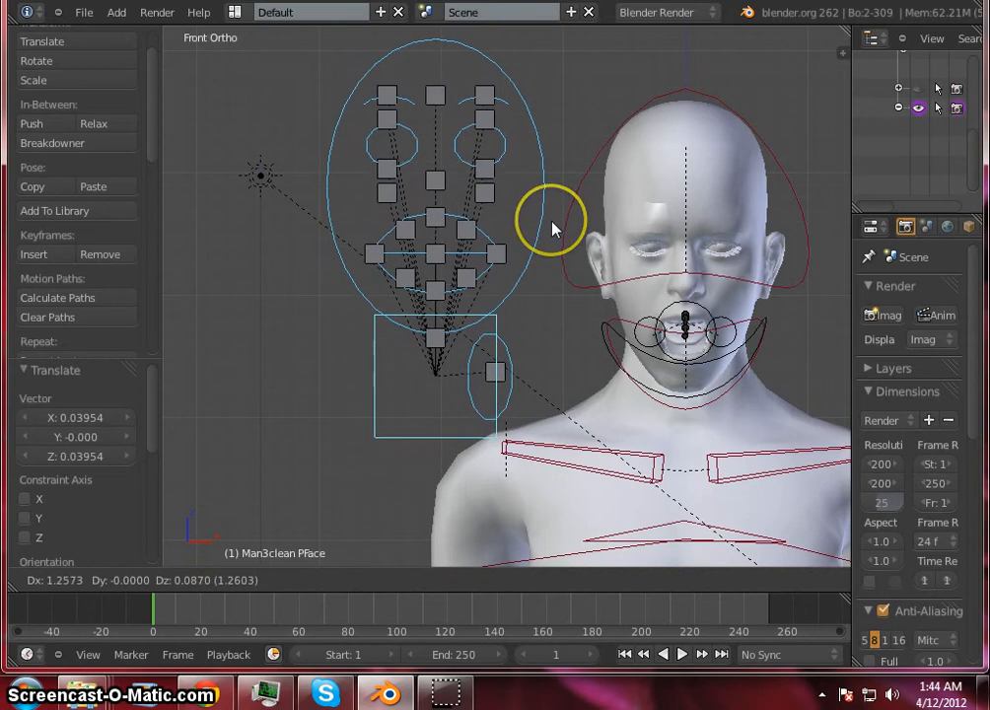
left_click(549, 207)
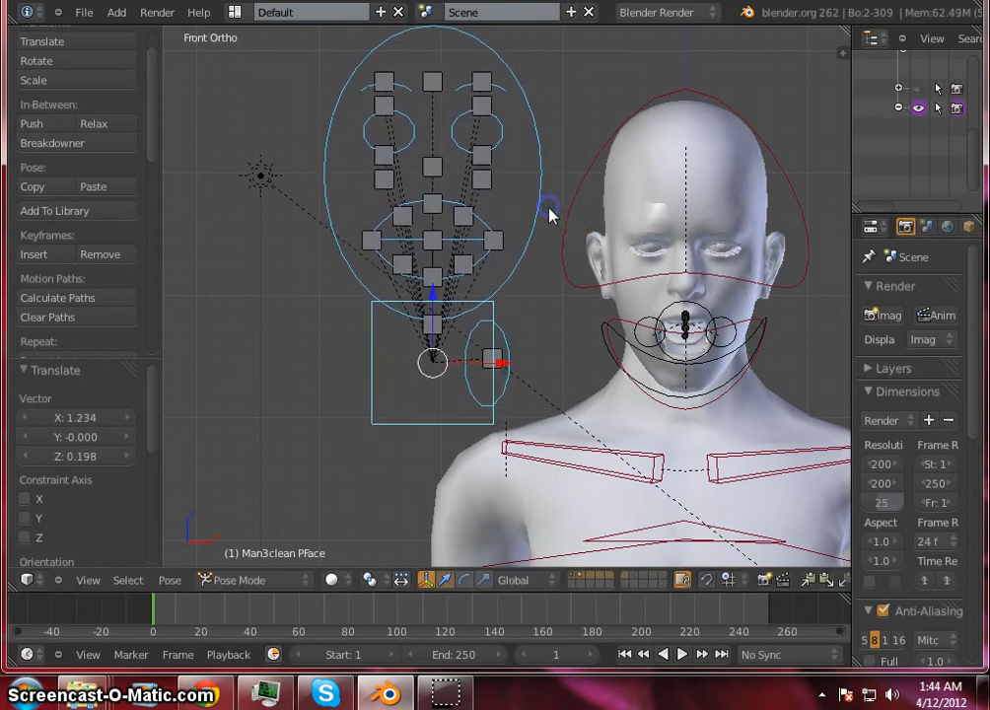
- Shift the PFace panel control a further 0.300 in X and -0.340 in Z in front view
mouse_move(789, 348)
middle_mouse_down()
mouse_move(662, 355)
mouse_move(774, 342)
middle_mouse_up()
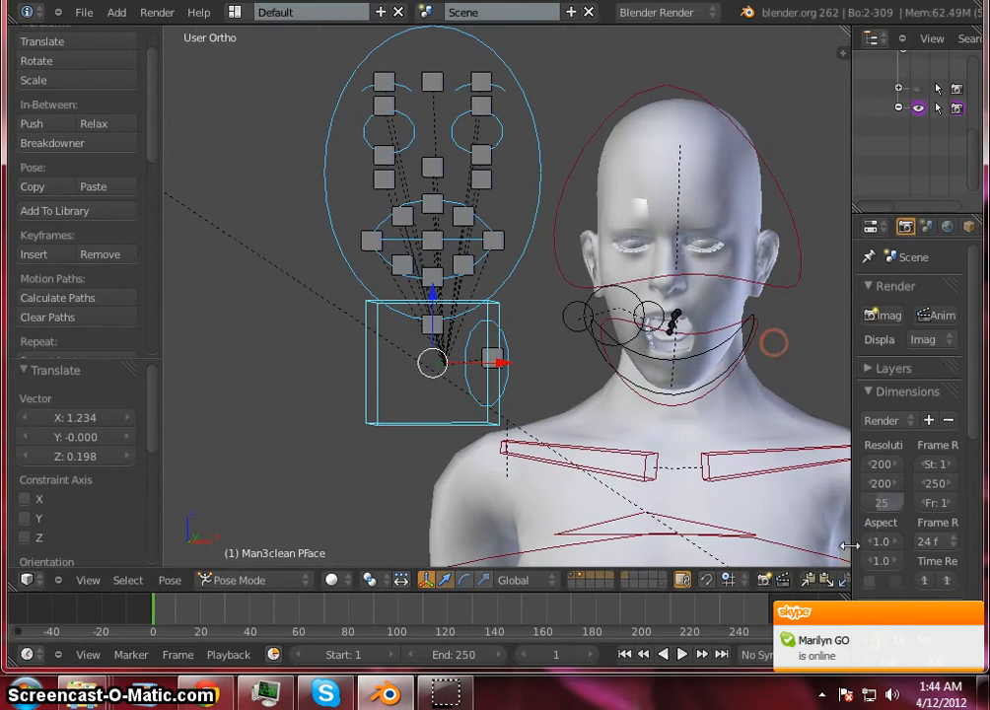
left_click(972, 613)
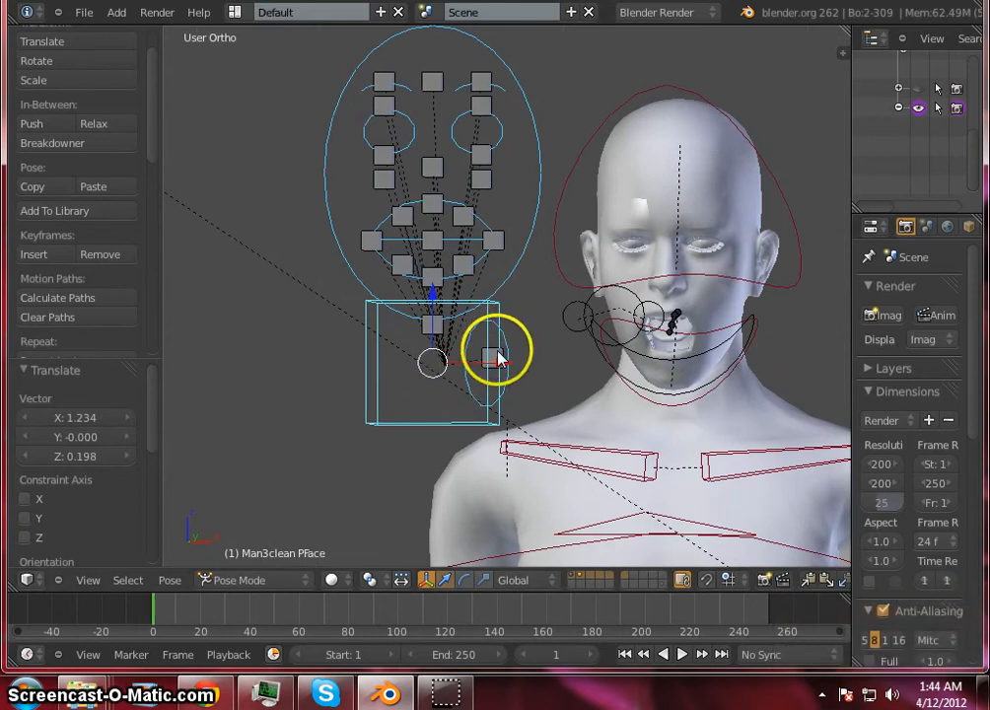
key("KP_1")
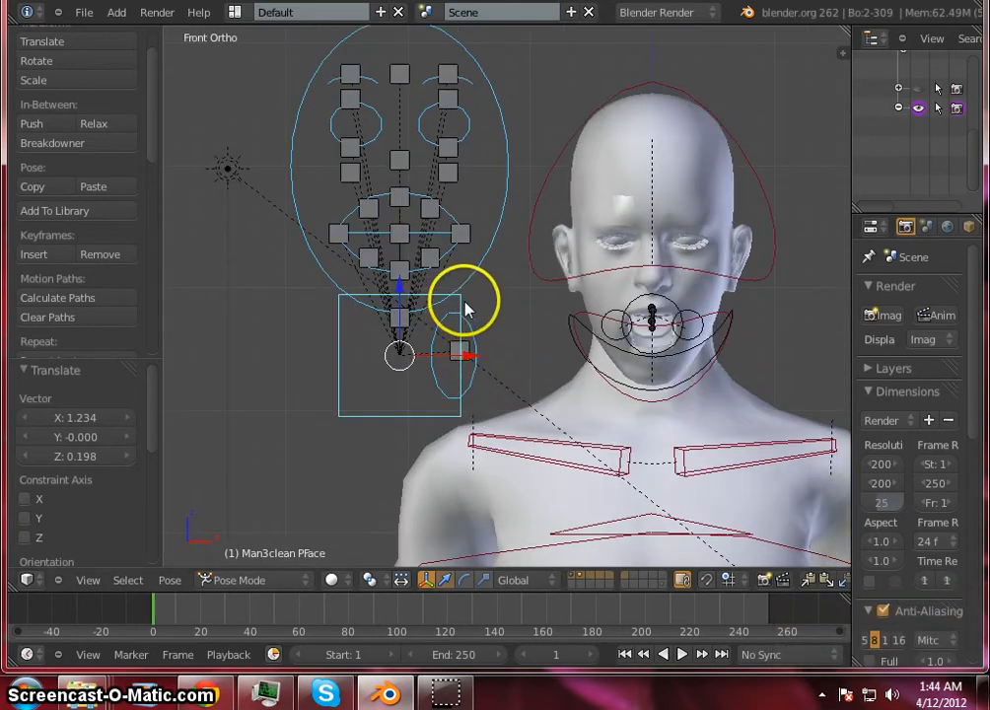
right_click_drag(378, 415, 418, 403)
left_click_drag(413, 431, 427, 463)
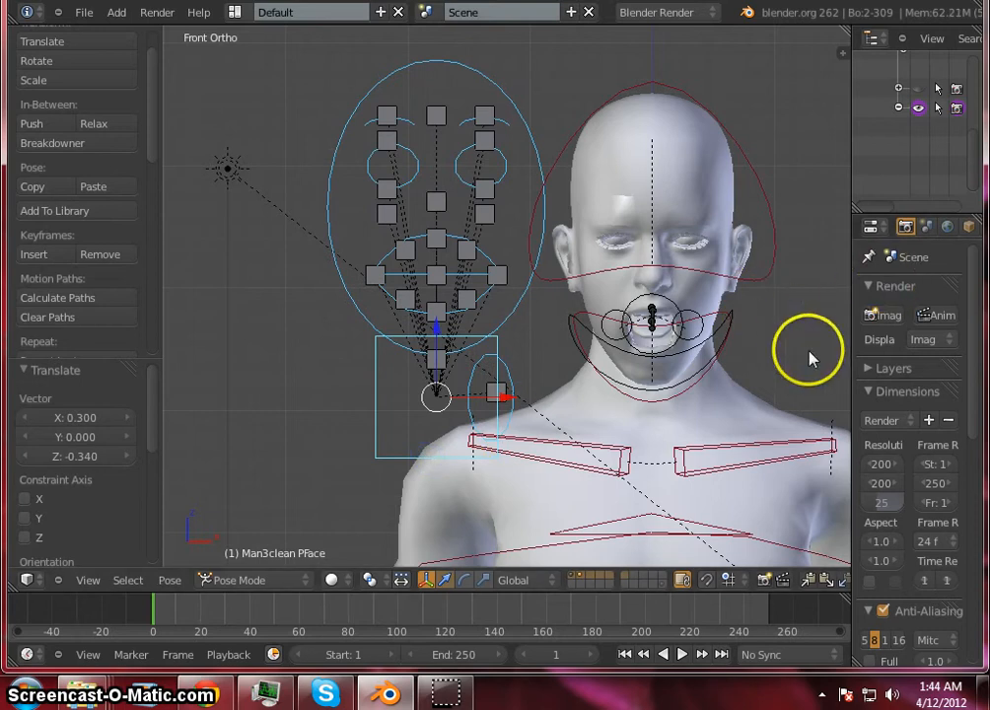
- Lower the middle lower-lip control PLoLipMid on the face panel by 0.214 in Z, with 0.03295 in X
mouse_move(808, 358)
middle_mouse_down("shift")
mouse_move(802, 349)
mouse_move(705, 358)
middle_mouse_up("shift")
scroll(631, 314, "up", 1)
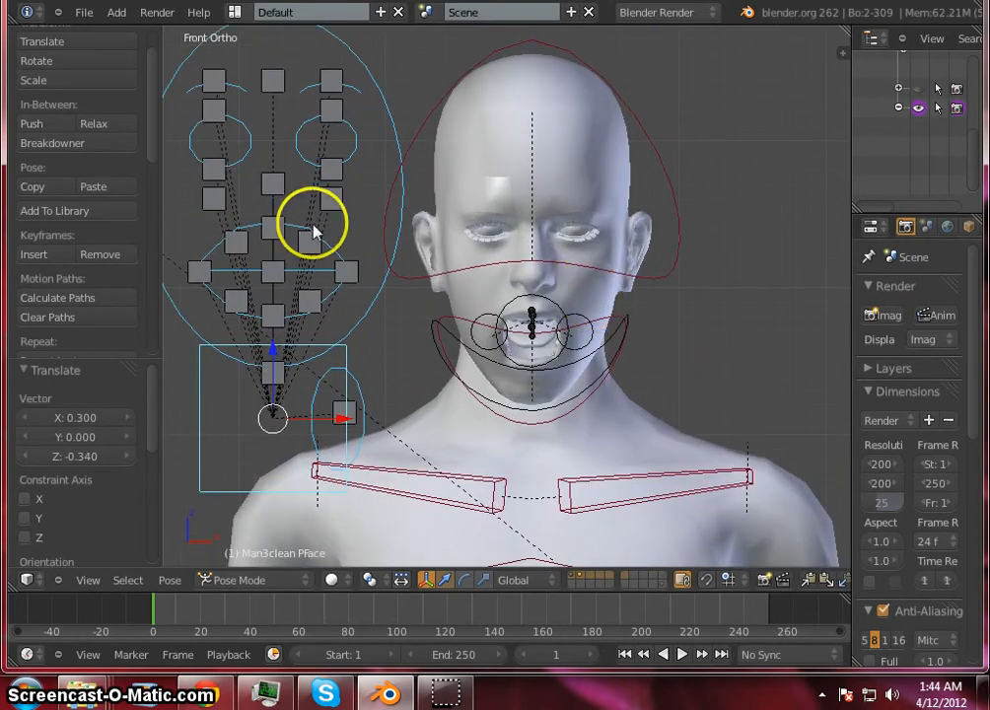
scroll(314, 221, "up", 1)
mouse_move(462, 316)
middle_mouse_down("shift")
mouse_move(495, 316)
mouse_move(487, 338)
middle_mouse_up("shift")
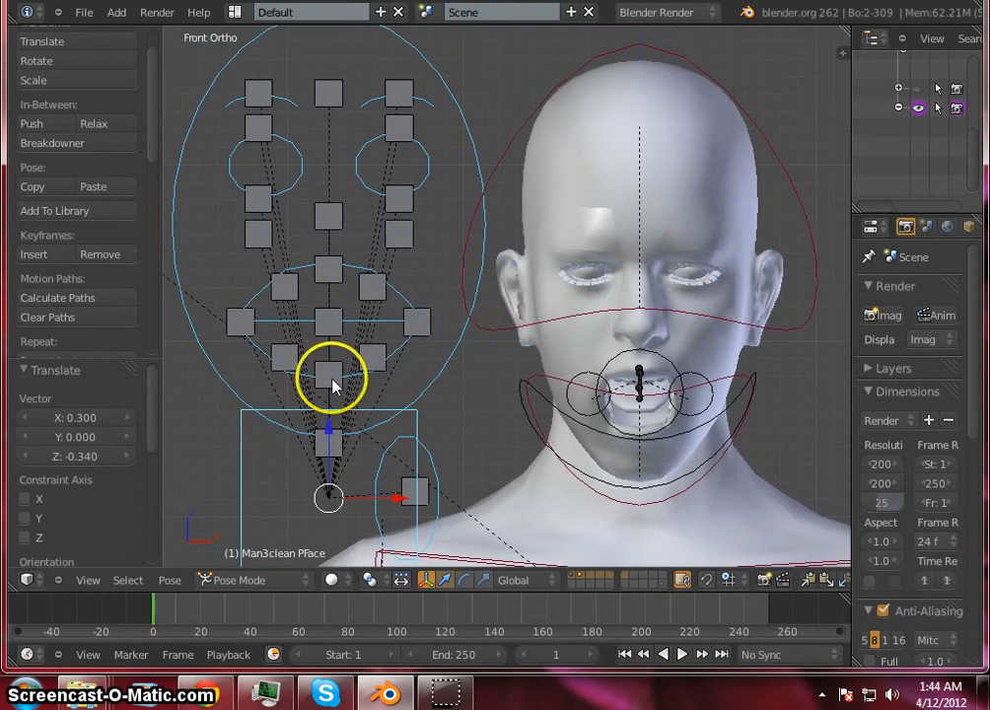
mouse_move(332, 380)
right_mouse_down()
mouse_move(333, 407)
mouse_move(337, 320)
mouse_move(335, 470)
mouse_move(336, 319)
mouse_move(332, 442)
mouse_move(338, 357)
mouse_move(294, 426)
mouse_move(274, 332)
mouse_move(378, 442)
mouse_move(257, 421)
mouse_move(281, 339)
mouse_move(332, 398)
mouse_move(333, 389)
mouse_move(339, 421)
right_mouse_up()
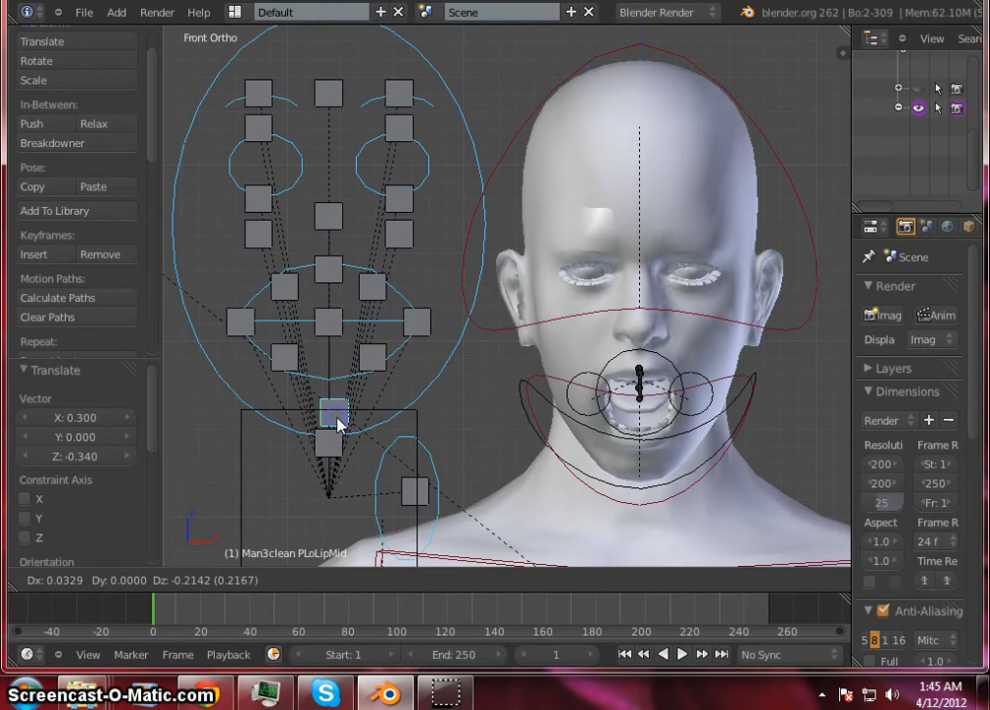
left_click(338, 421)
- Try moving the side lower-lip controls PLoLip_L and PLoLip_R on the face panel
right_click(376, 352)
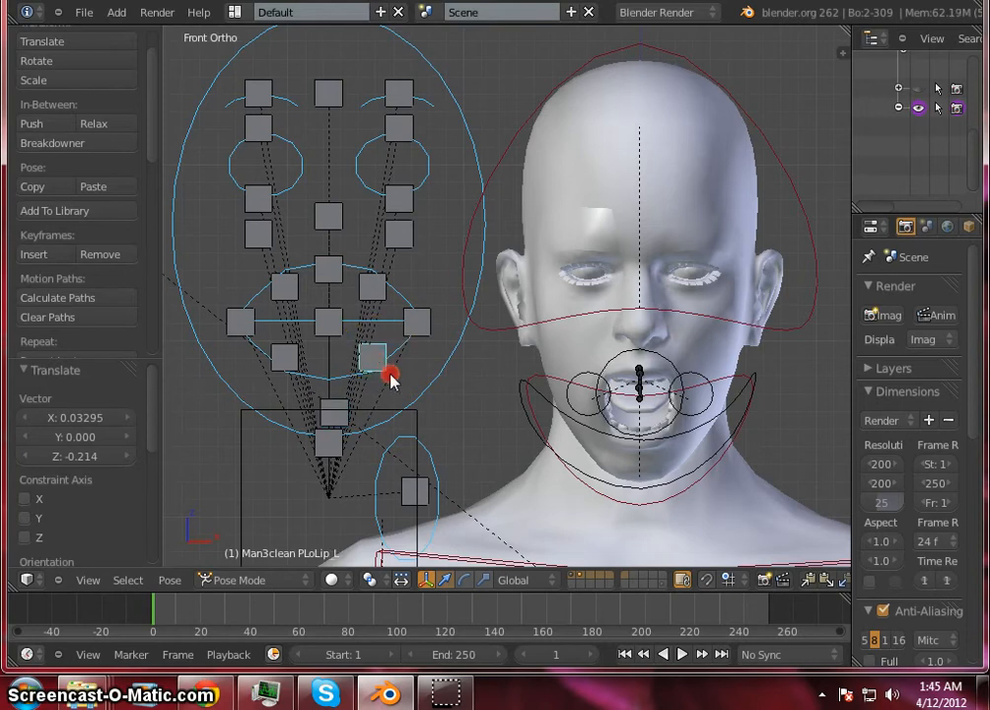
key("g")
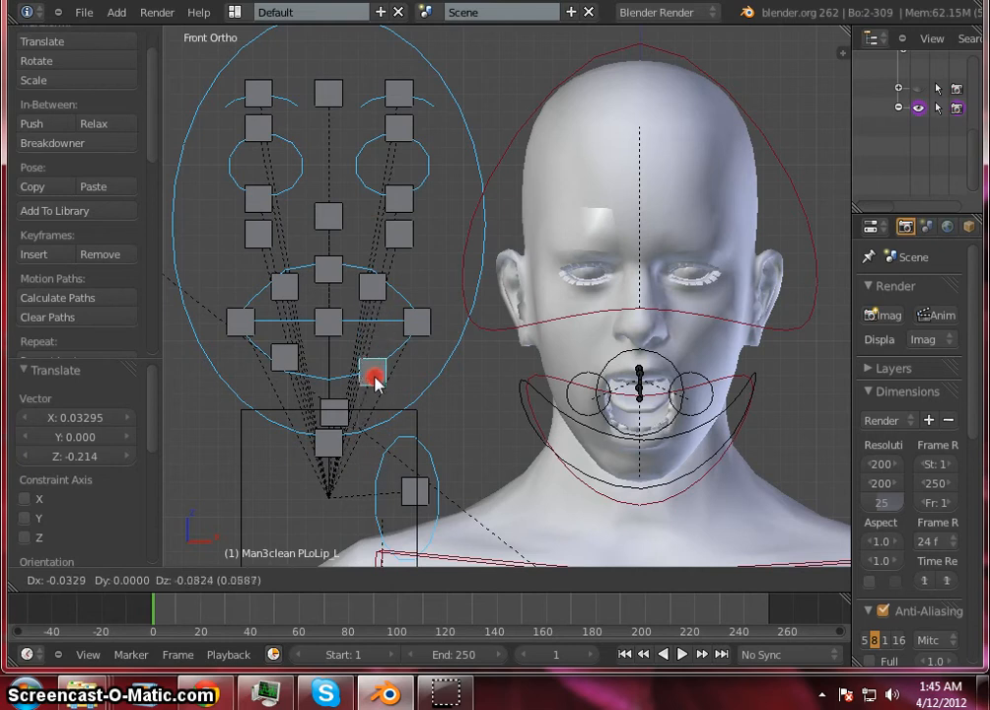
left_click(375, 373)
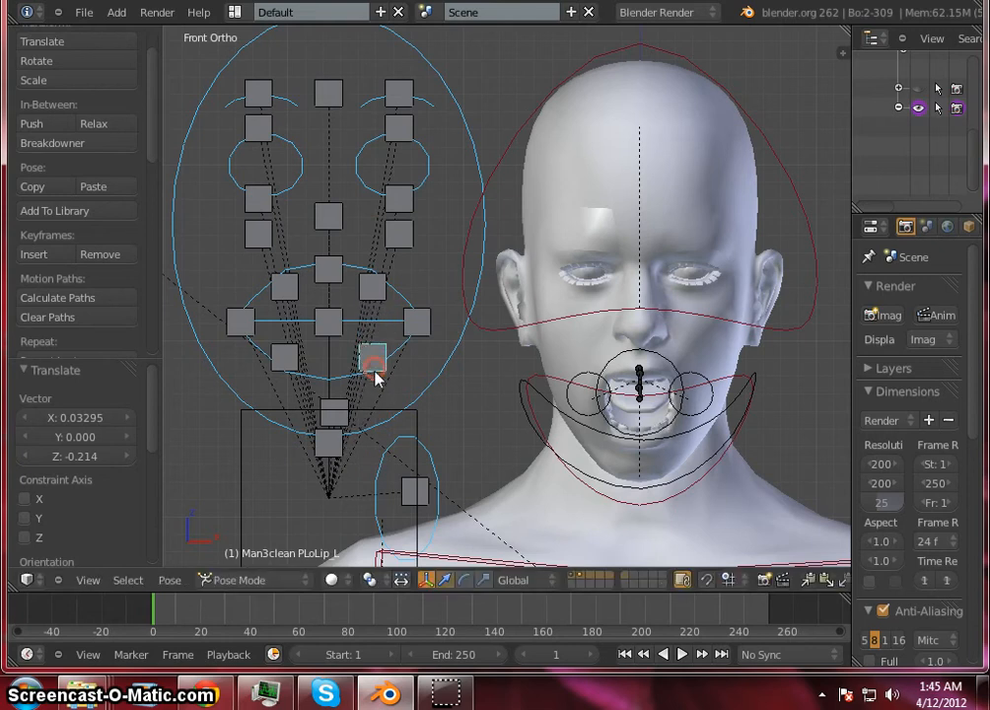
right_click(281, 365)
key("g")
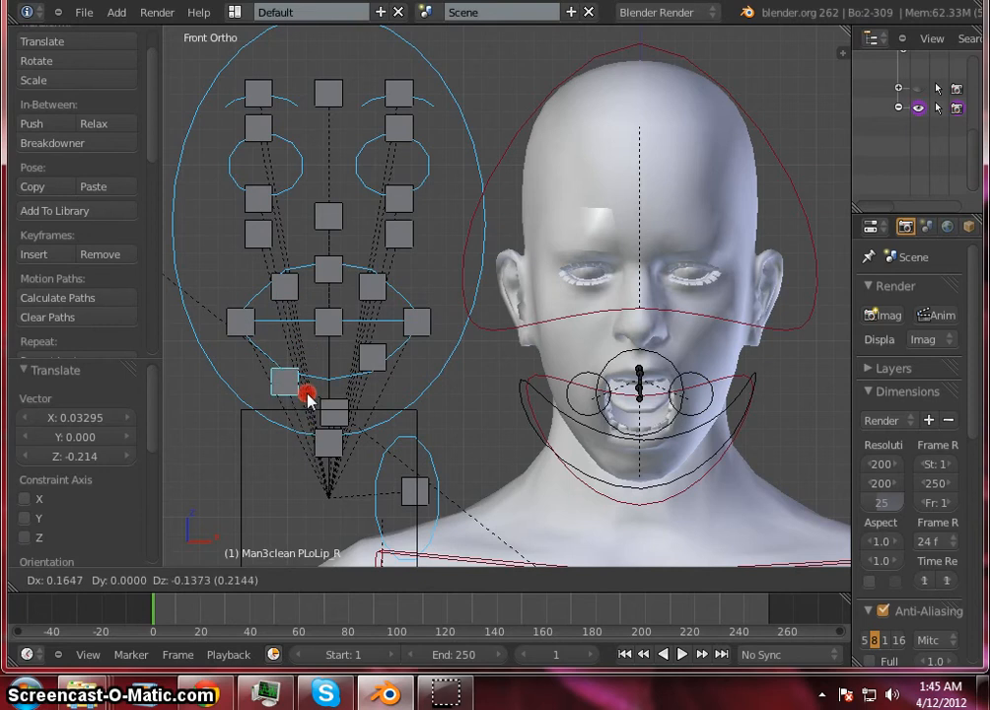
right_click(308, 394)
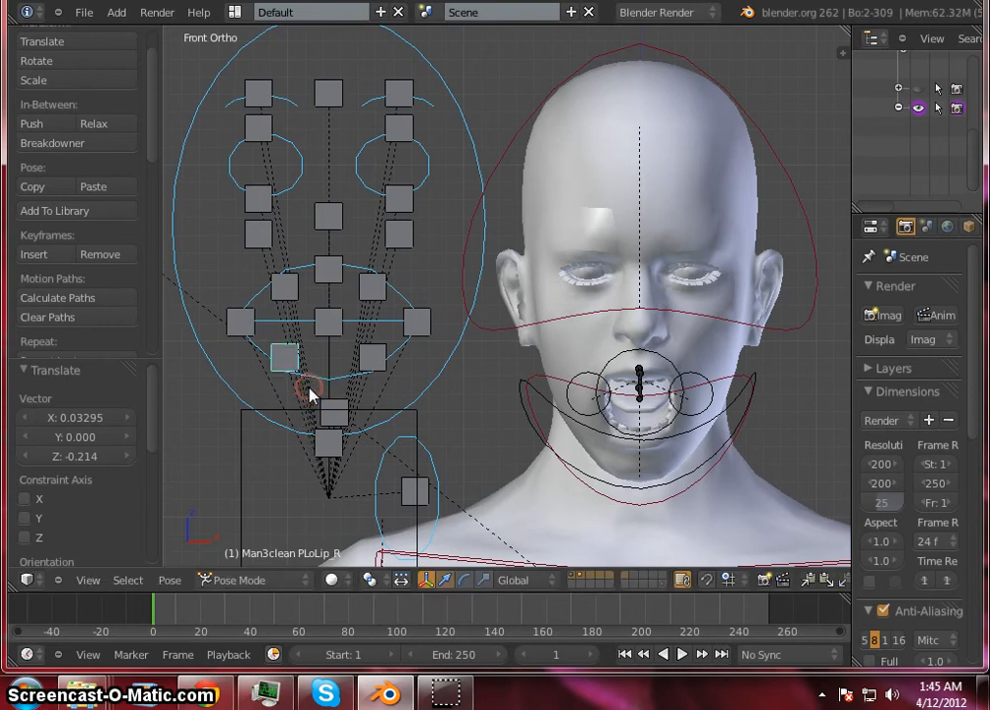
- Widen the mouth by moving PMouth_R by -0.154 in X and 0.03844 in Z, and PMouth_L by 0.236 in X and 0.02196 in Z
right_click(244, 326)
key("g")
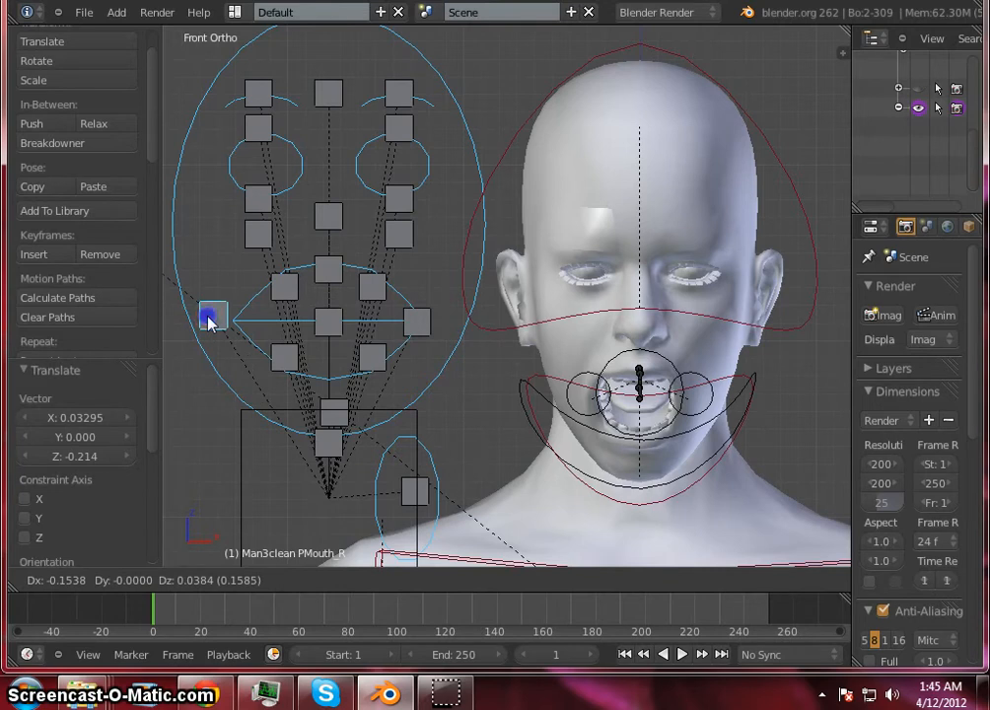
left_click(209, 321)
right_click(414, 323)
key("g")
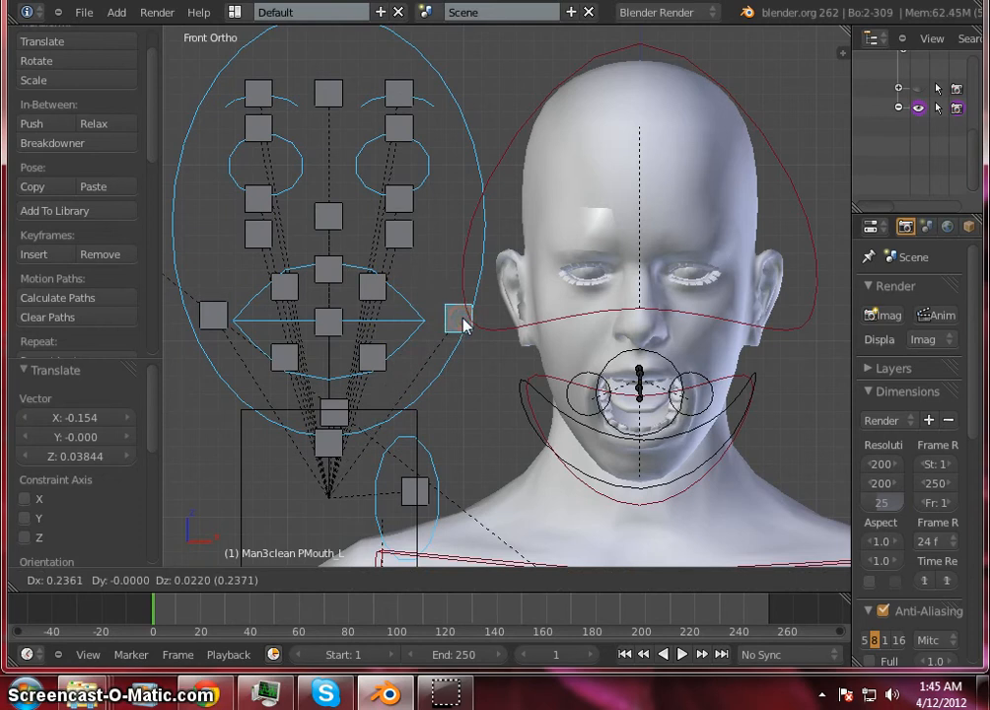
left_click(461, 320)
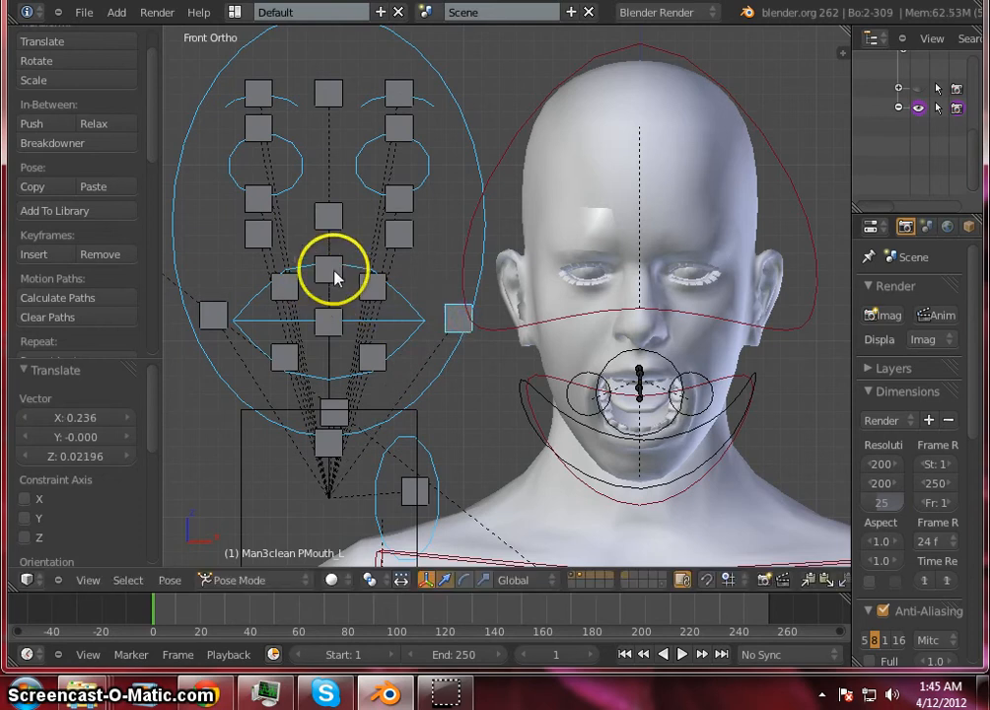
- Raise the middle upper-lip control PUpLipMid by 0.08786 in Z and try moving the PUpLip_L control
key("g")
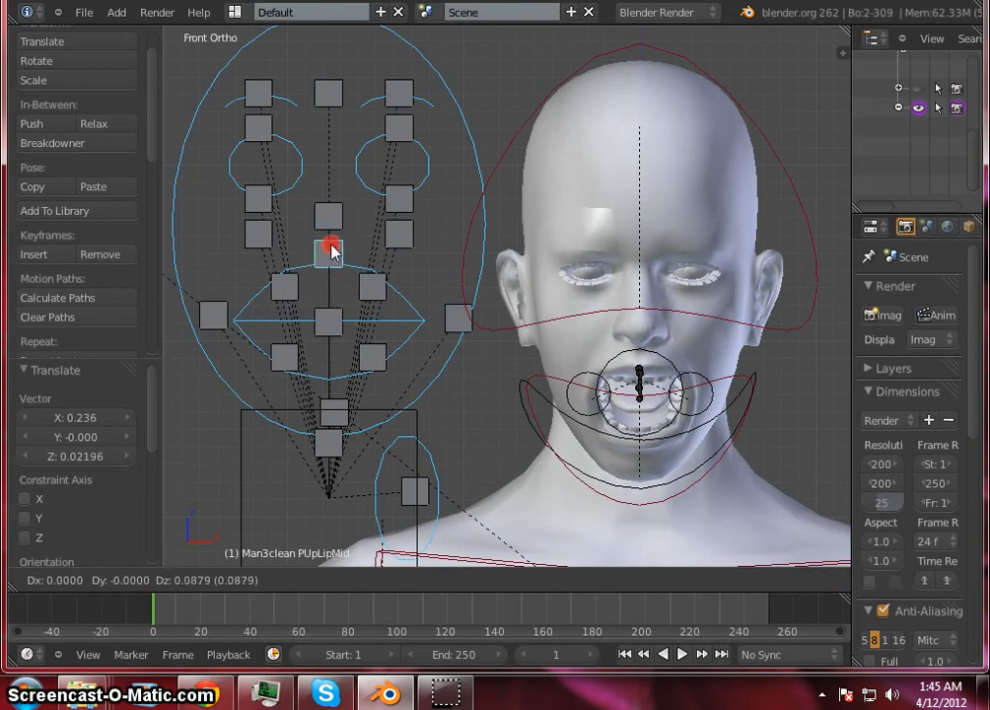
left_click(331, 251)
right_click_drag(380, 287, 401, 276)
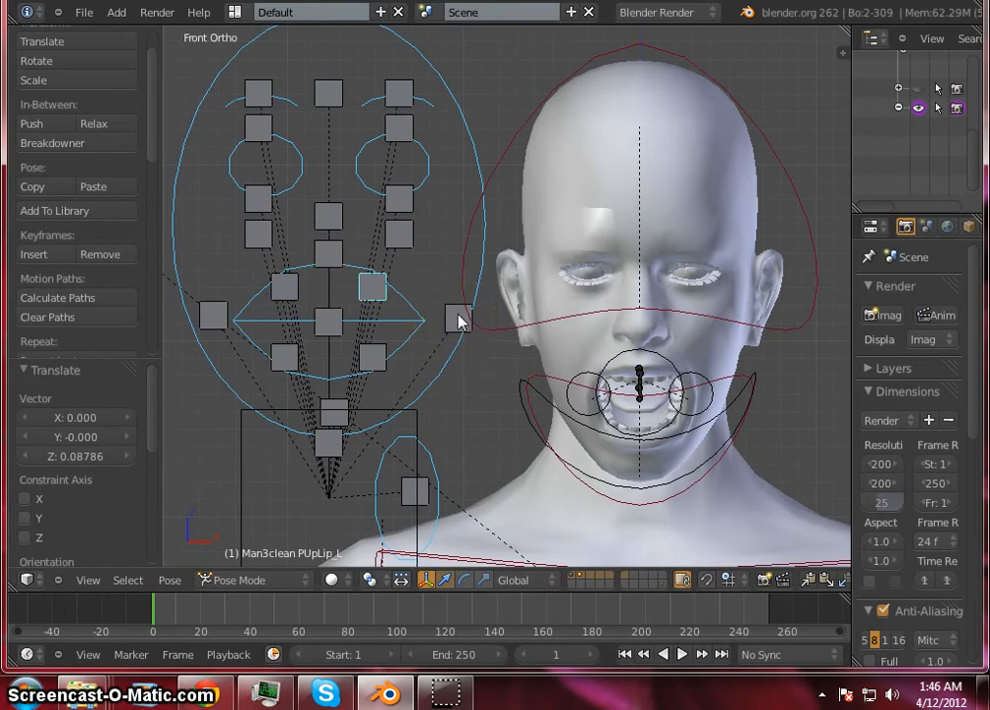
- Try moving the PNose control and the cheek controls PCheek_L and PCheek_R
left_click(331, 215)
right_click_drag(331, 217, 431, 178)
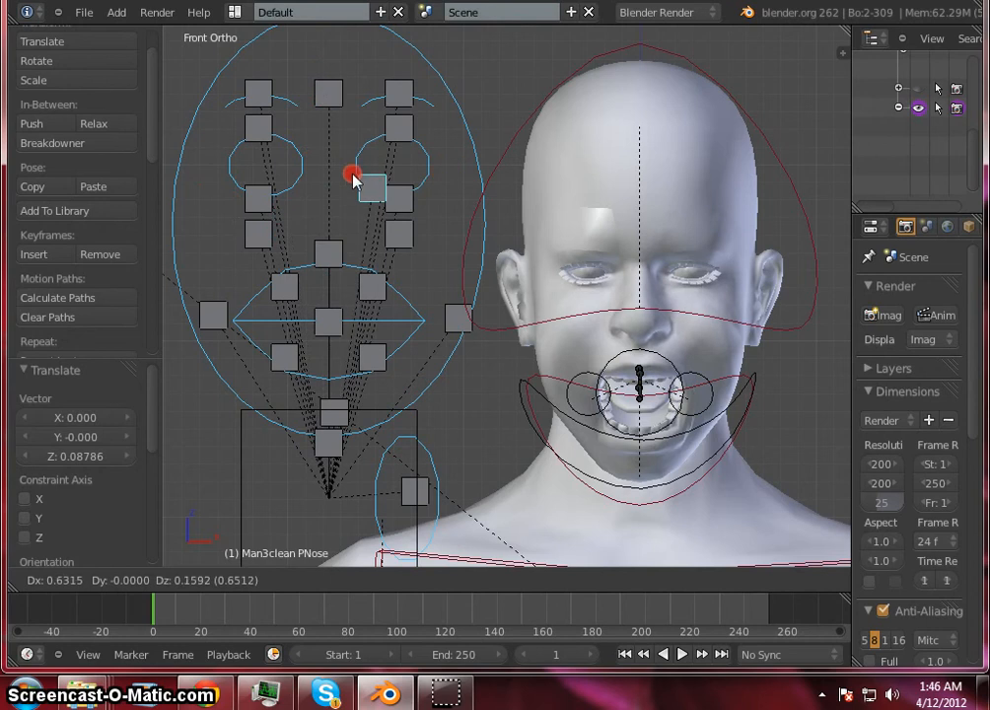
right_click_drag(353, 179, 331, 202)
right_click(330, 199)
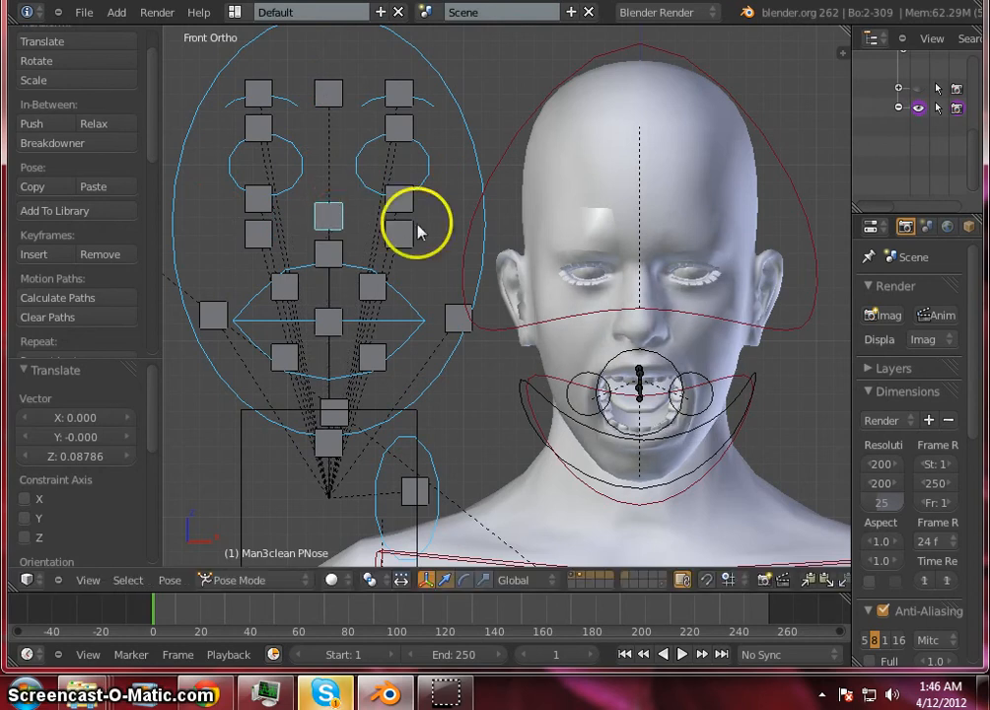
right_click_drag(399, 233, 409, 271)
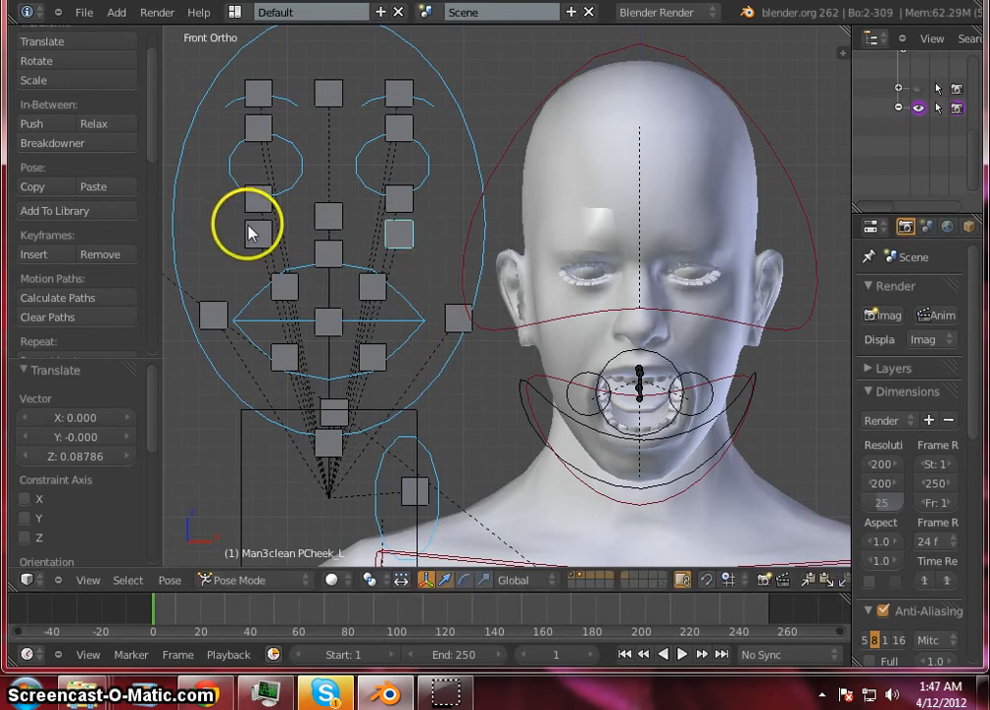
right_click_drag(250, 223, 240, 246)
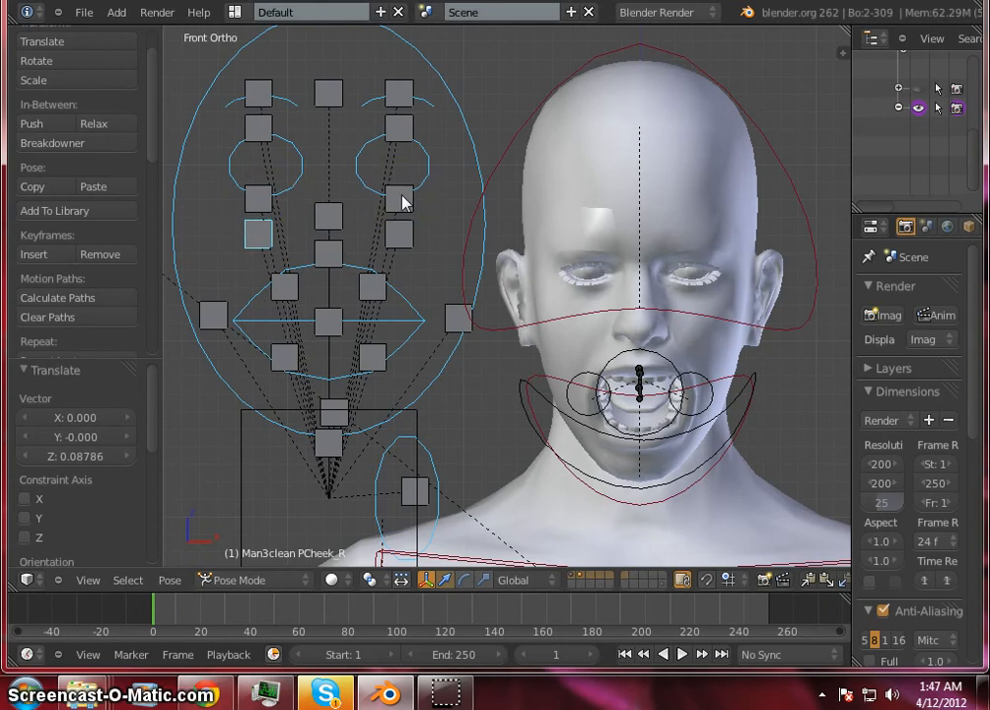
- Try moving the lower eyelid controls PLoLid_L and PLoLid_R up and down
right_click_drag(403, 200, 407, 147)
right_click_drag(403, 90, 407, 231)
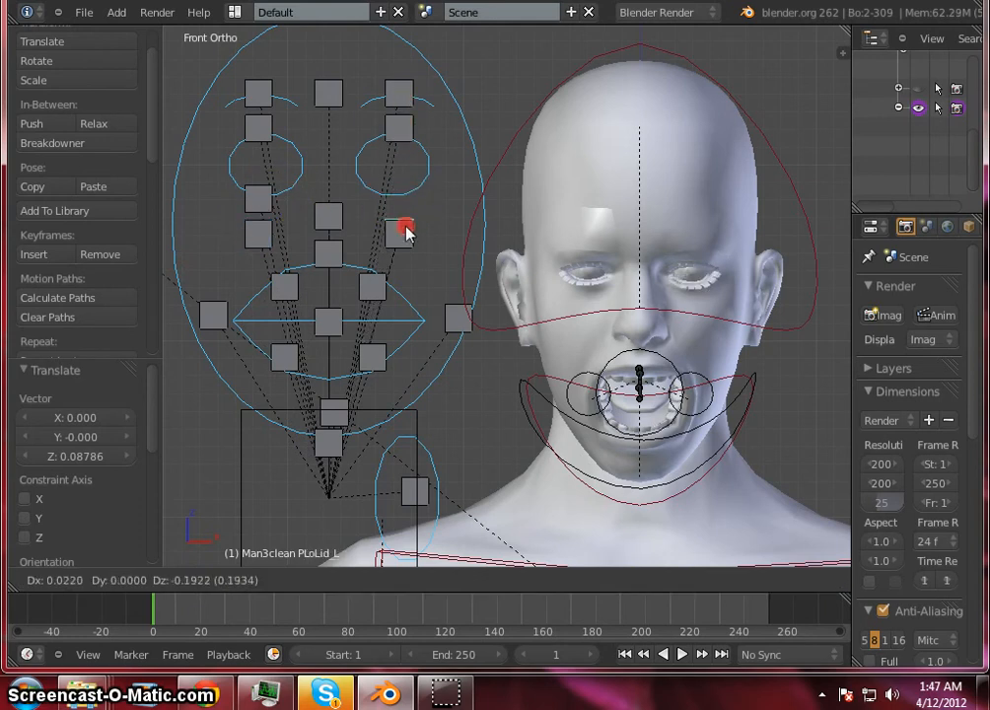
right_click_drag(407, 167, 367, 170)
left_click(258, 197)
right_click_drag(258, 197, 283, 174)
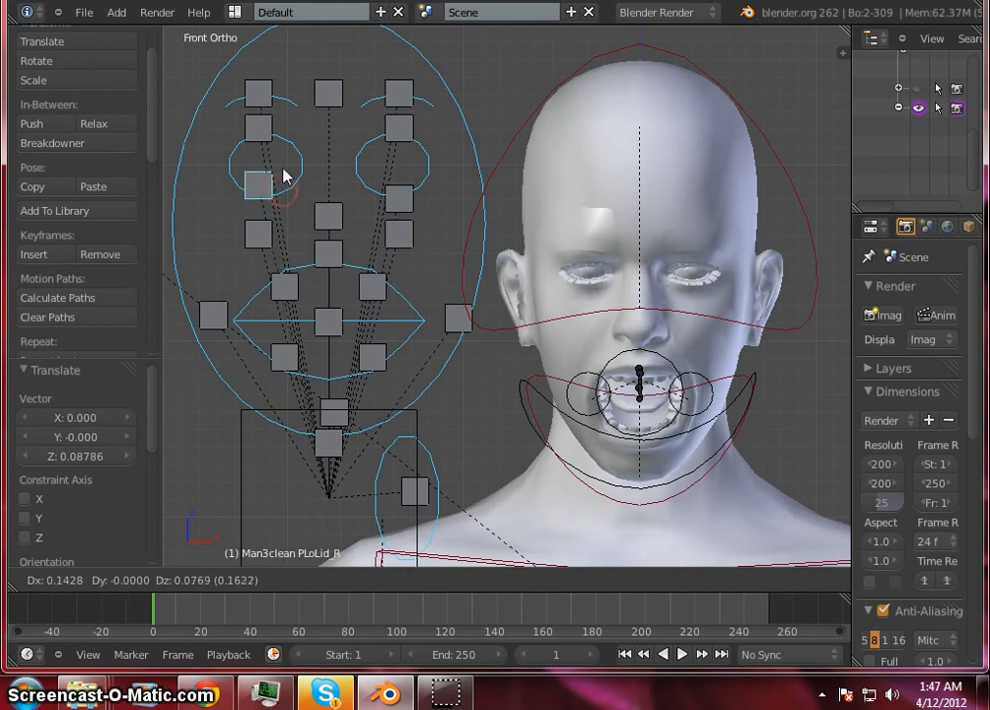
left_click(282, 164)
- Try lowering the upper eyelid controls PUpLid_R and PUpLid_L
right_click_drag(260, 126, 281, 159)
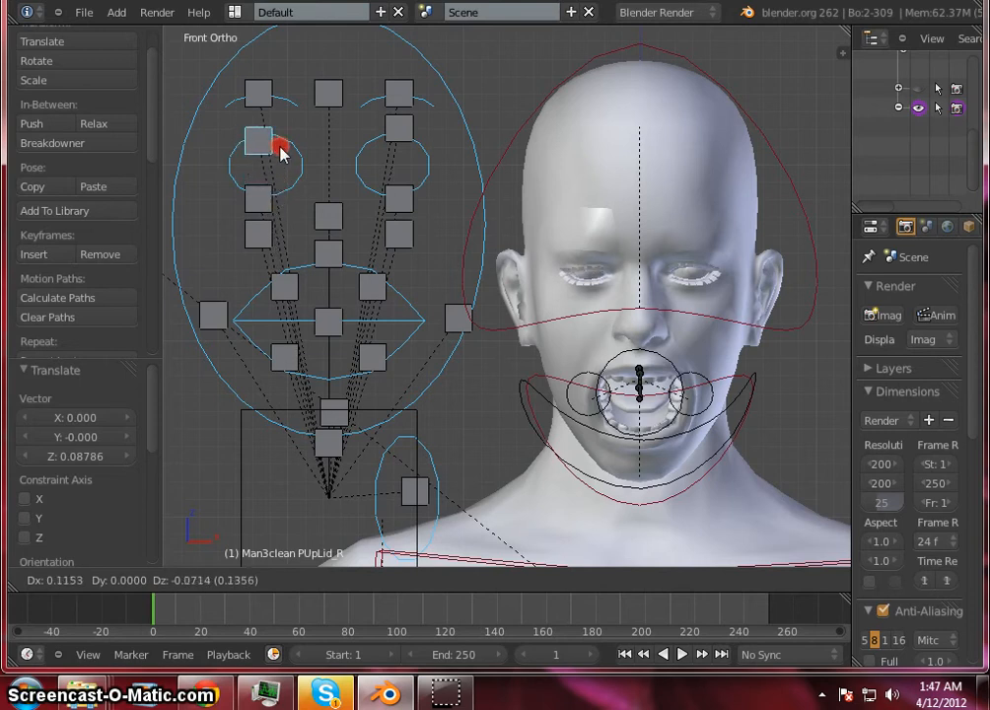
right_click(284, 158)
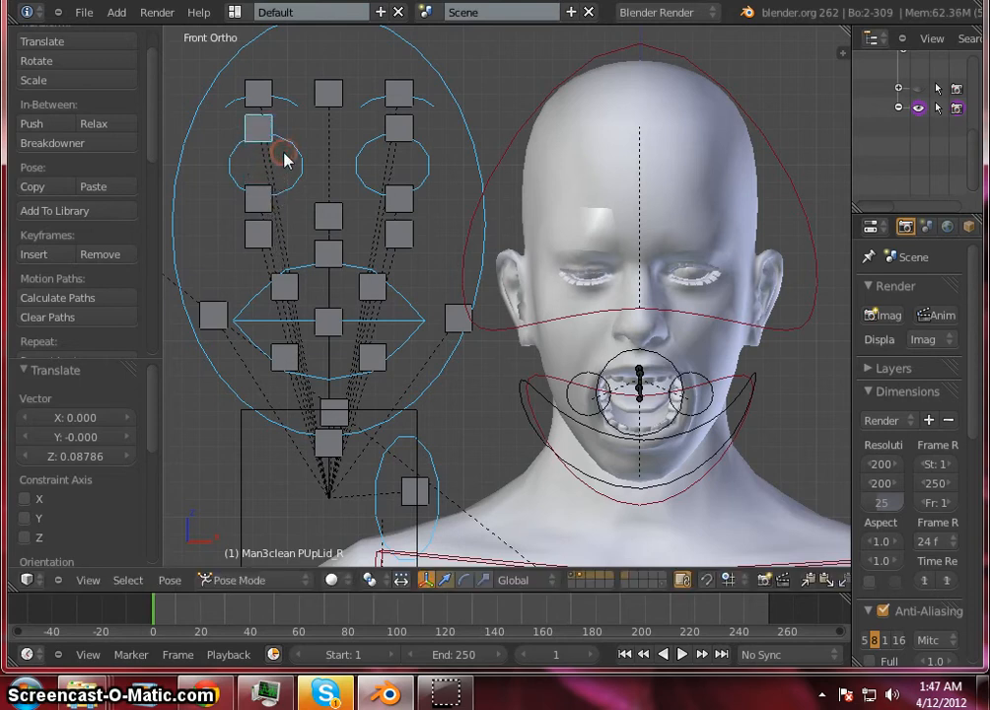
mouse_move(407, 131)
right_mouse_down()
mouse_move(414, 202)
mouse_move(411, 136)
mouse_move(413, 182)
mouse_move(414, 147)
right_mouse_up()
right_click(414, 147)
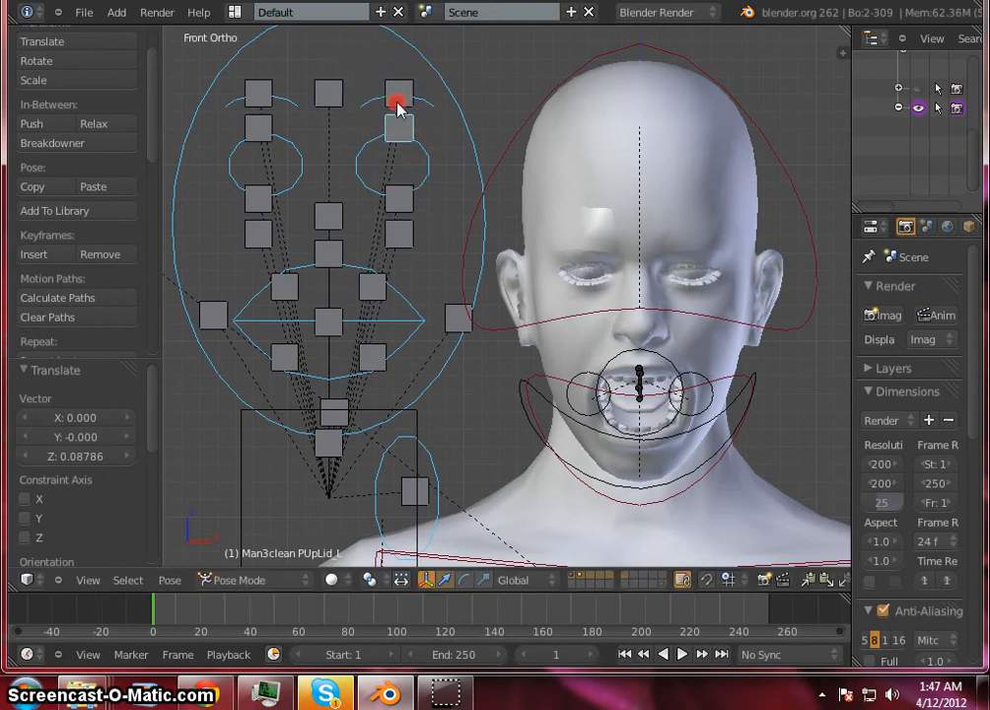
- Try moving the single eyebrow control PBrow_L up and down
right_click_drag(398, 109, 392, 59)
right_click_drag(395, 104, 402, 204)
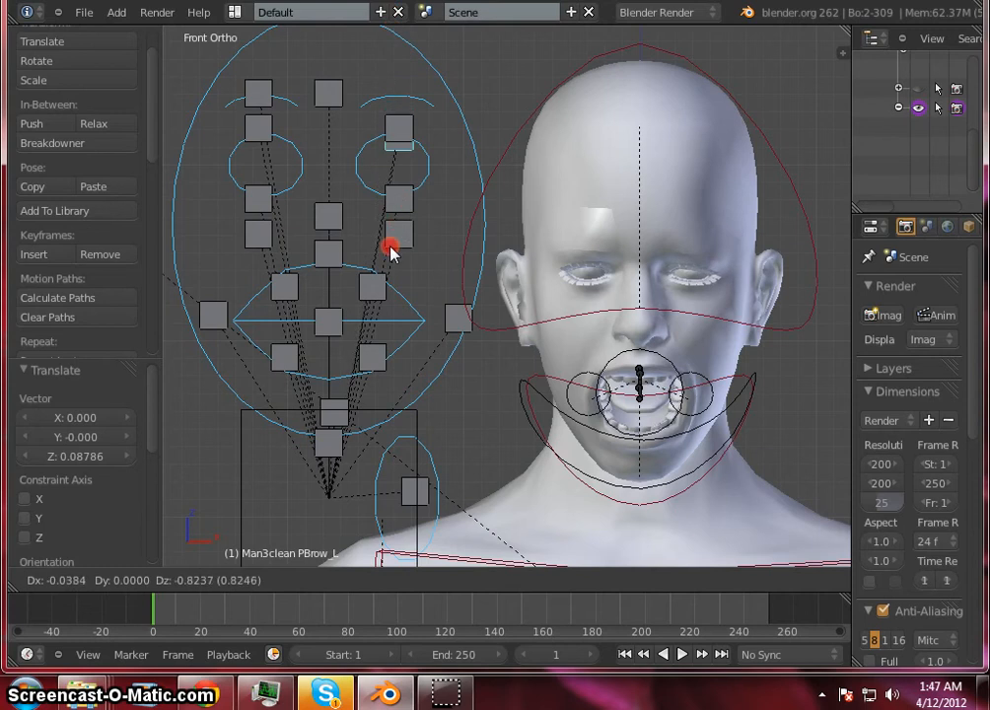
right_click_drag(391, 126, 416, 103)
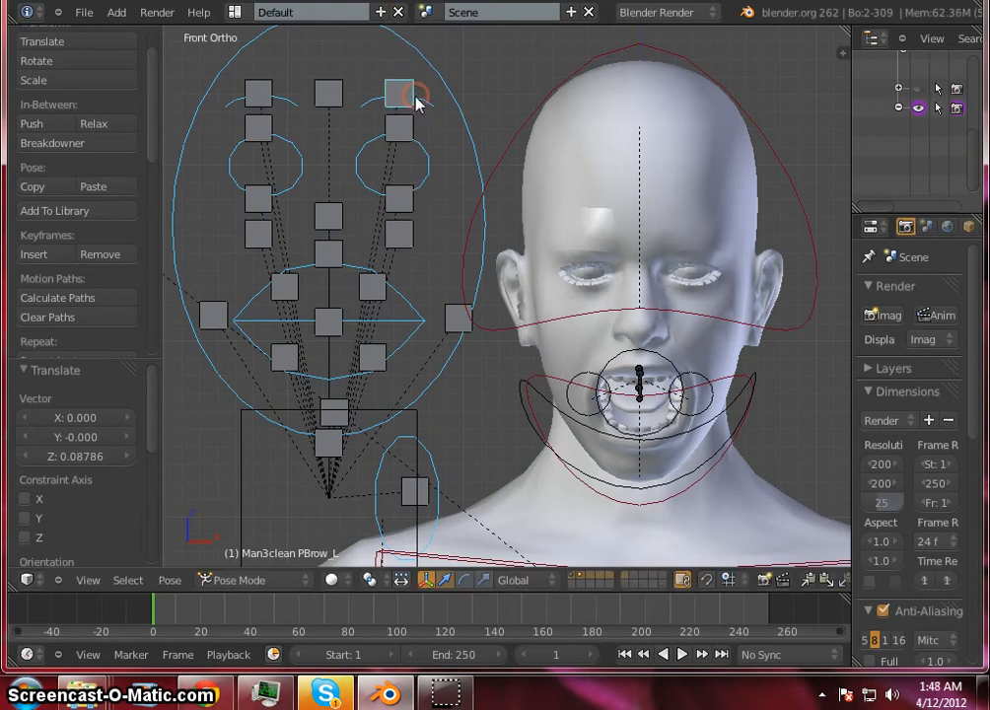
- Test the central PBrows control in several directions and raise it by 0.340 in Z, with 0.005491 in X
right_click_drag(326, 107, 95, 148)
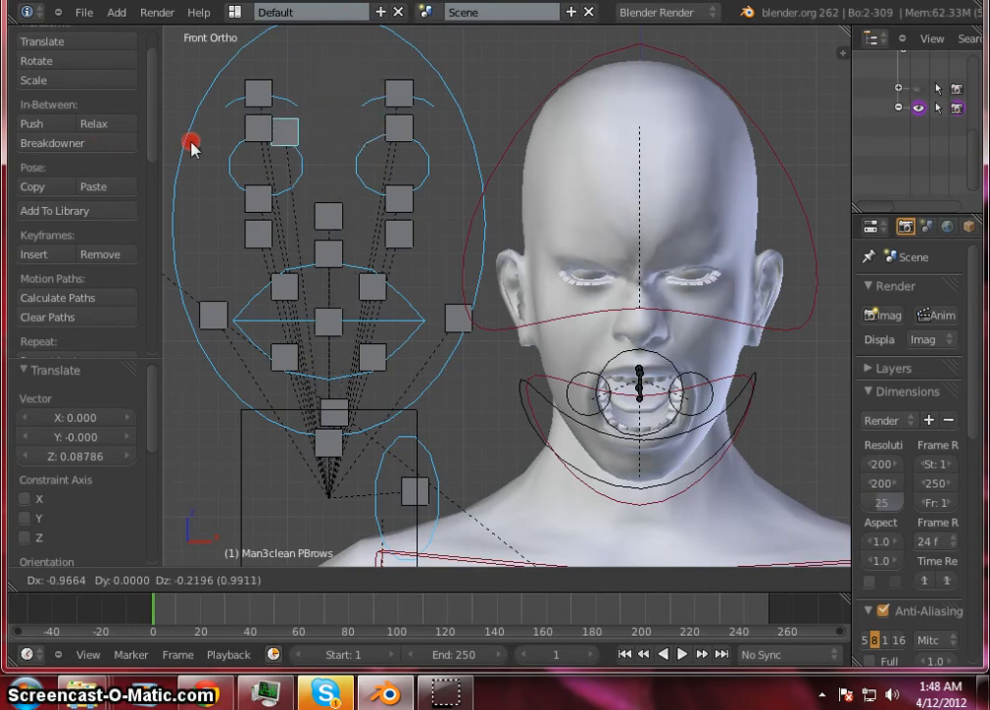
right_click_drag(182, 152, 325, 48)
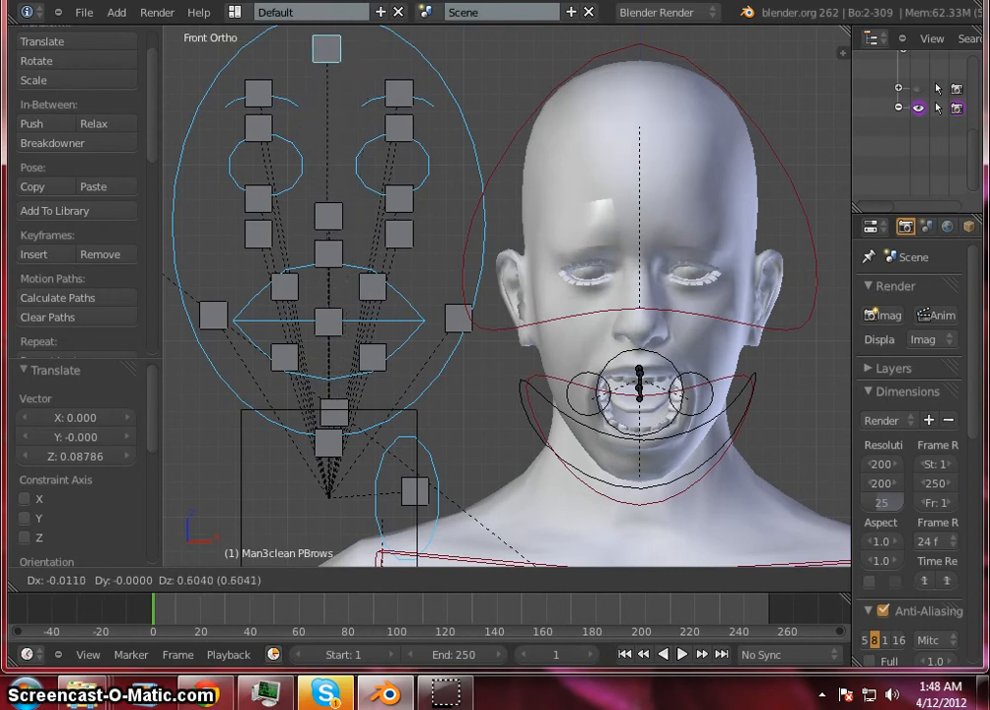
key("Escape")
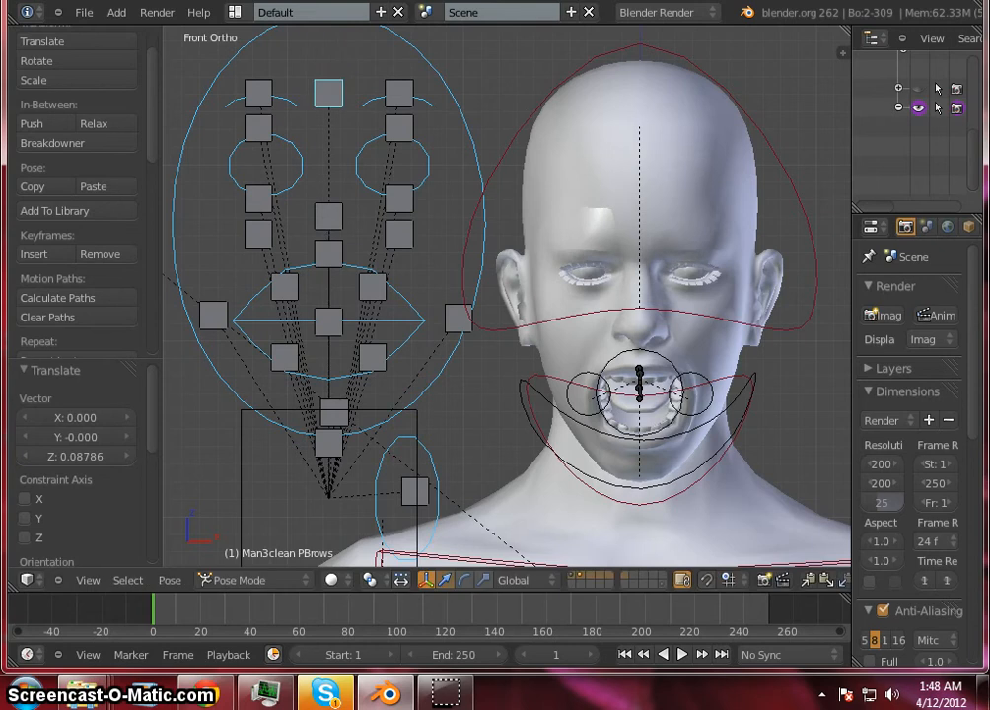
right_click_drag(324, 87, 329, 20)
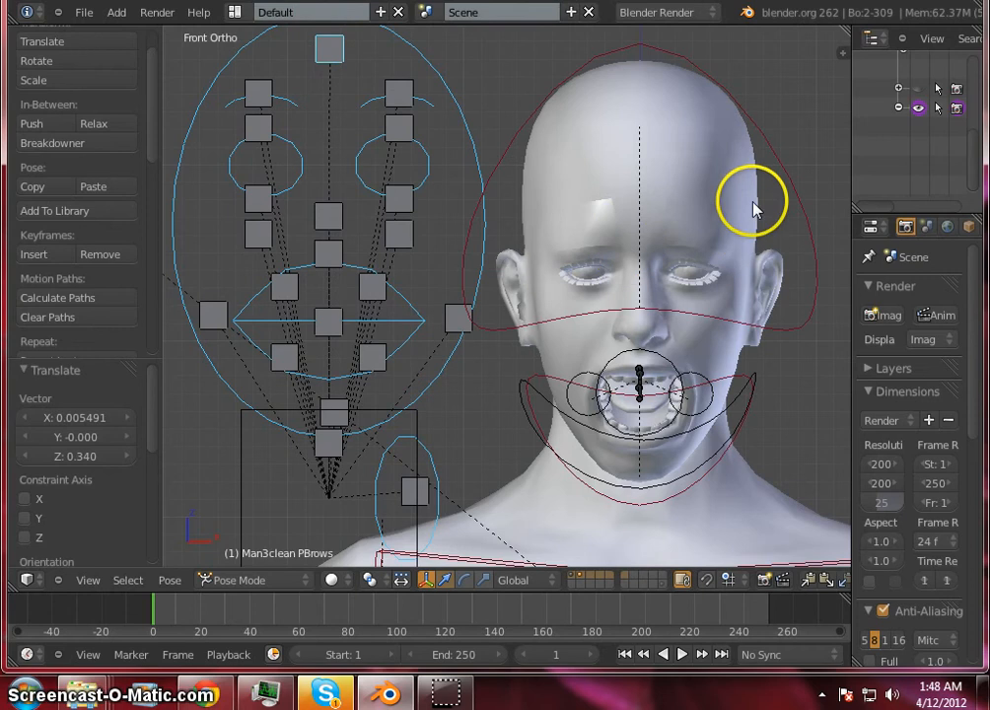
- Try moving the whole character with the Root control around the waist, seen from the side
scroll(728, 188, "down", 4)
scroll(345, 188, "down", 4)
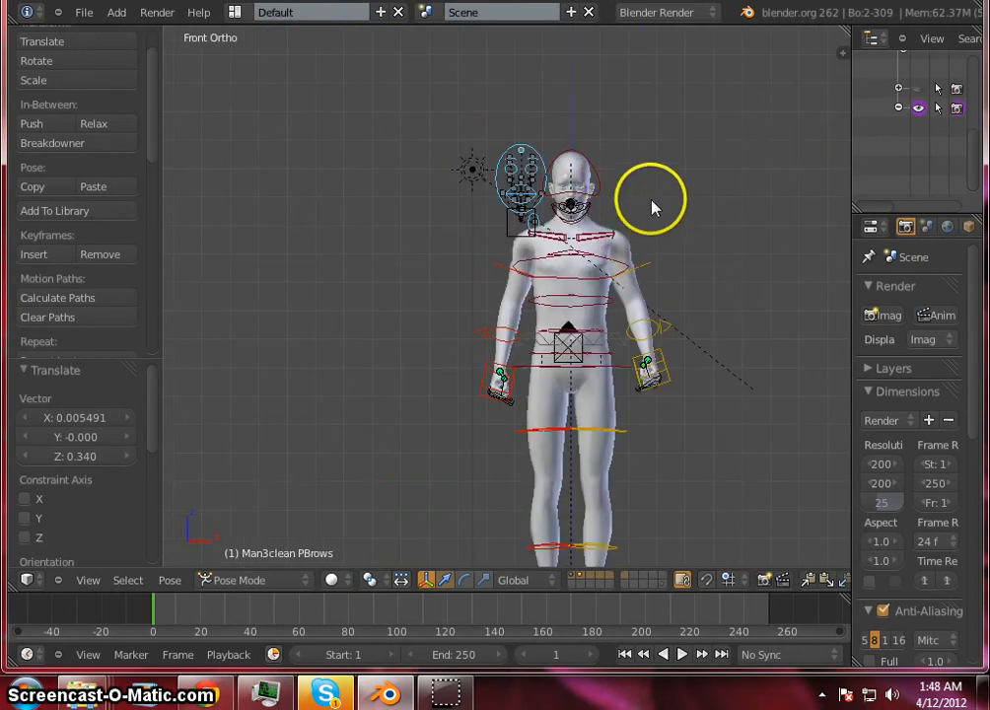
scroll(649, 237, "down", 5)
scroll(658, 336, "up", 3)
scroll(663, 317, "up", 2)
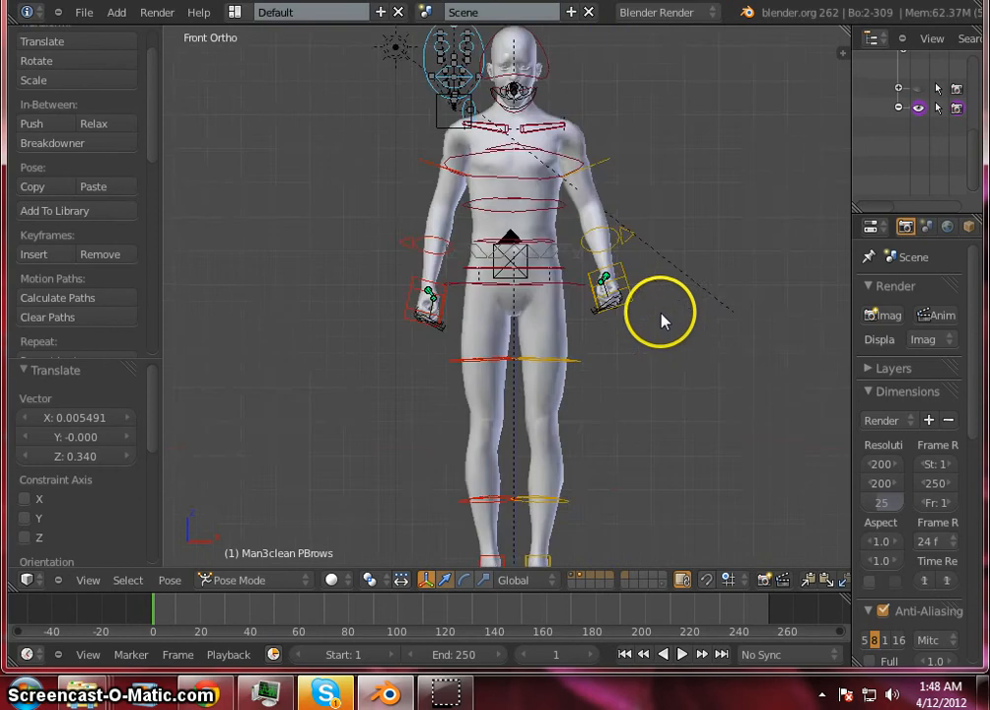
middle_click_drag(663, 347, 467, 343)
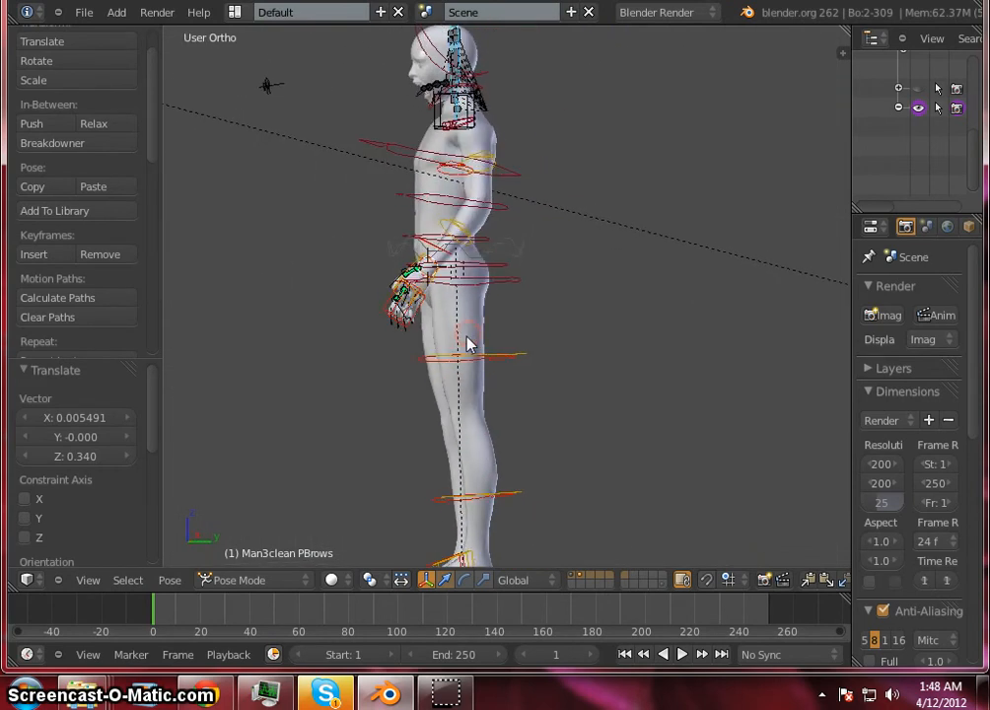
right_click(511, 259)
key("g")
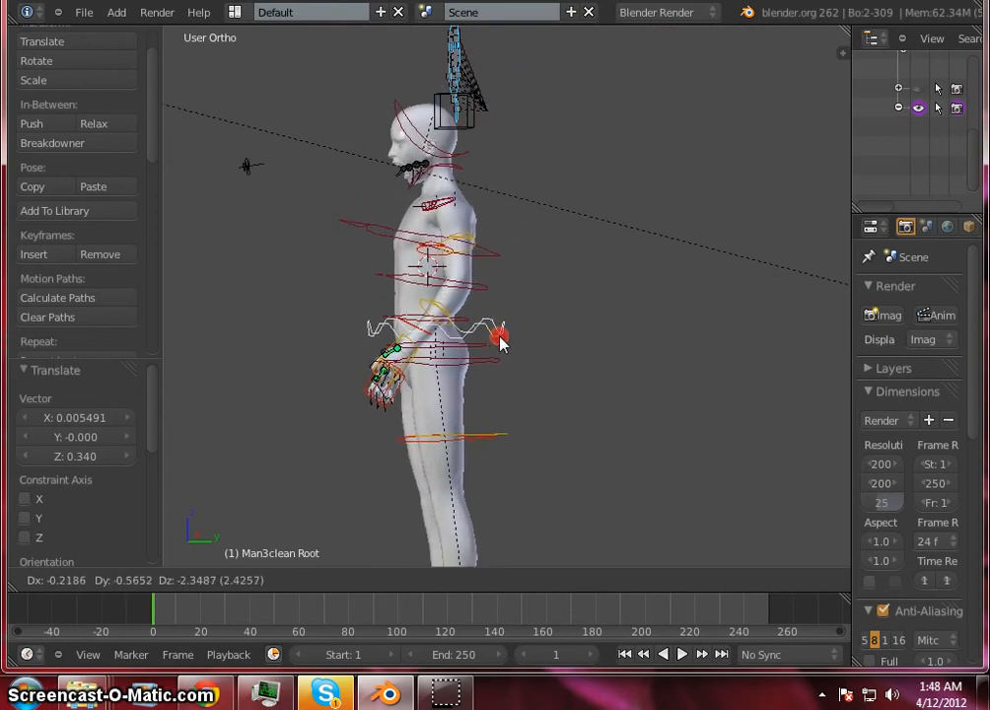
right_click(654, 368)
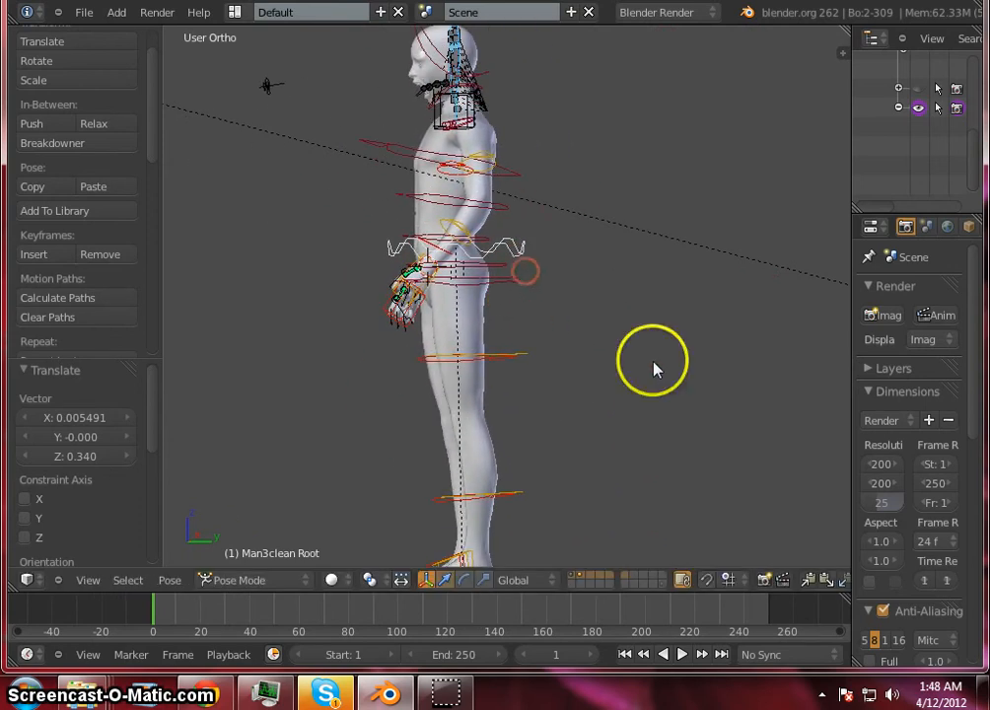
mouse_move(380, 310)
middle_mouse_down()
mouse_move(510, 354)
mouse_move(581, 342)
mouse_move(531, 343)
mouse_move(563, 341)
mouse_move(557, 348)
middle_mouse_up()
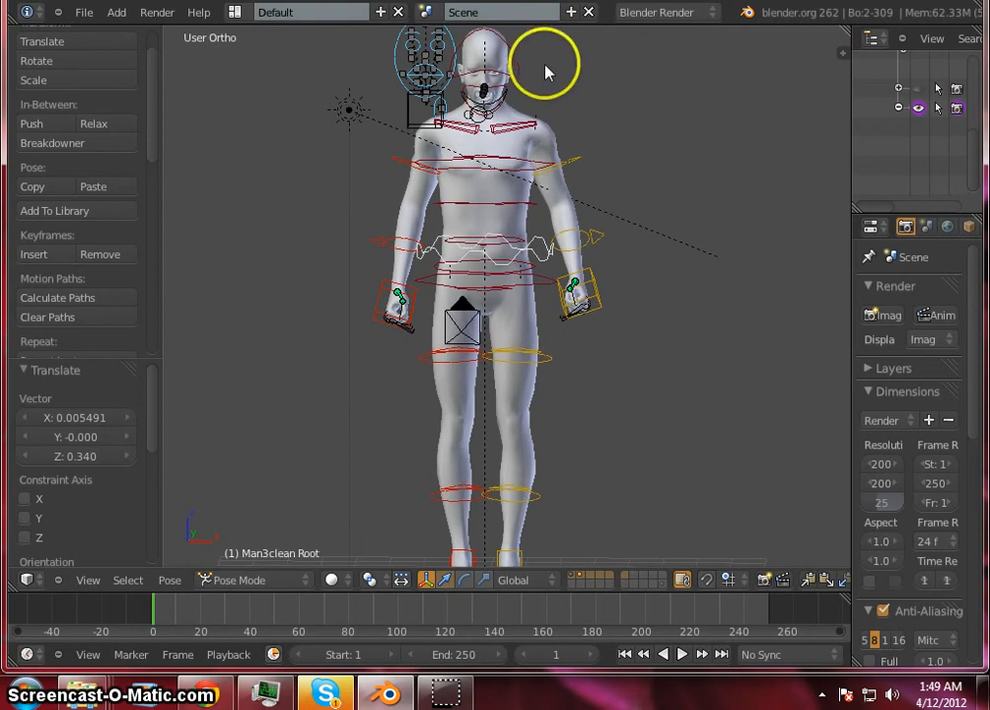
scroll(527, 89, "down", 2)
scroll(537, 69, "up", 2)
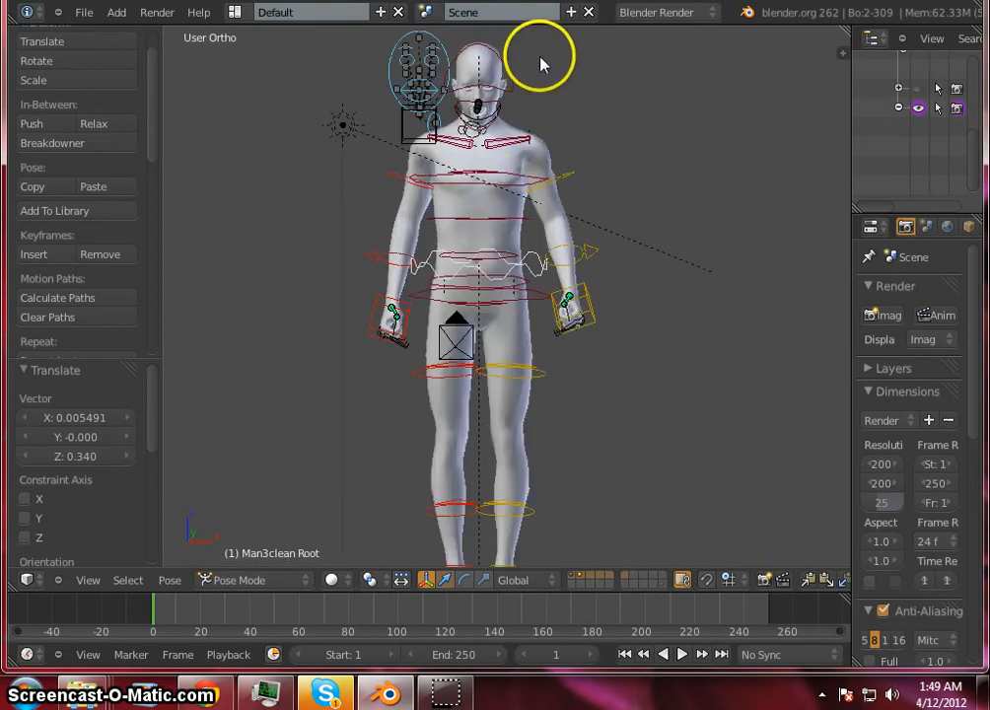
- Render a still image of the posed character and check the face and whole figure in the result
left_click(889, 315)
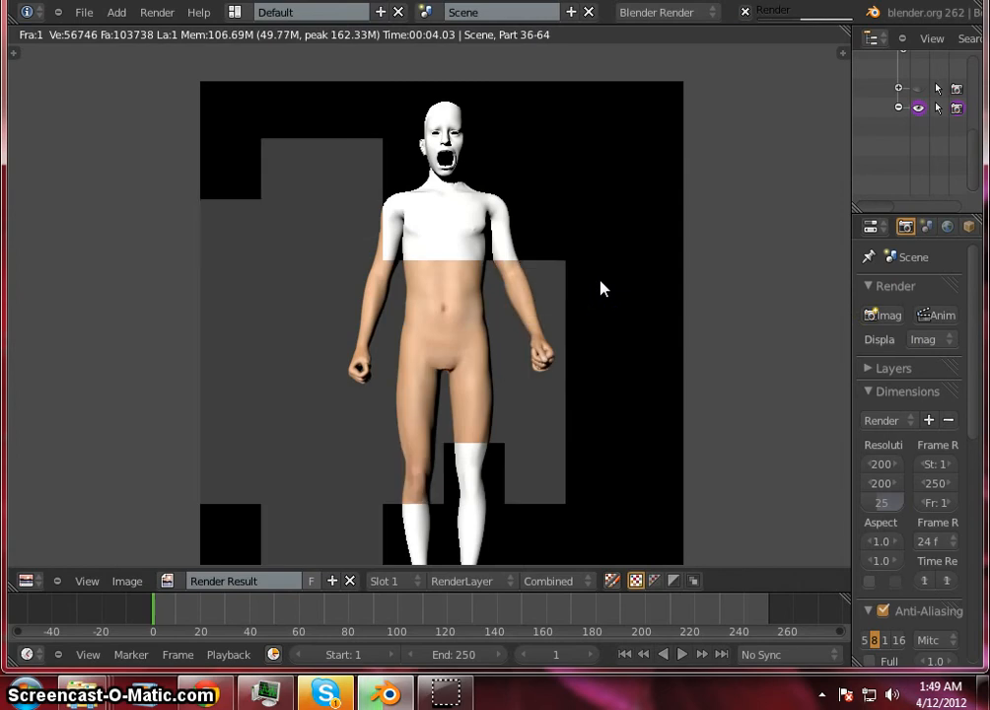
scroll(468, 138, "up", 3)
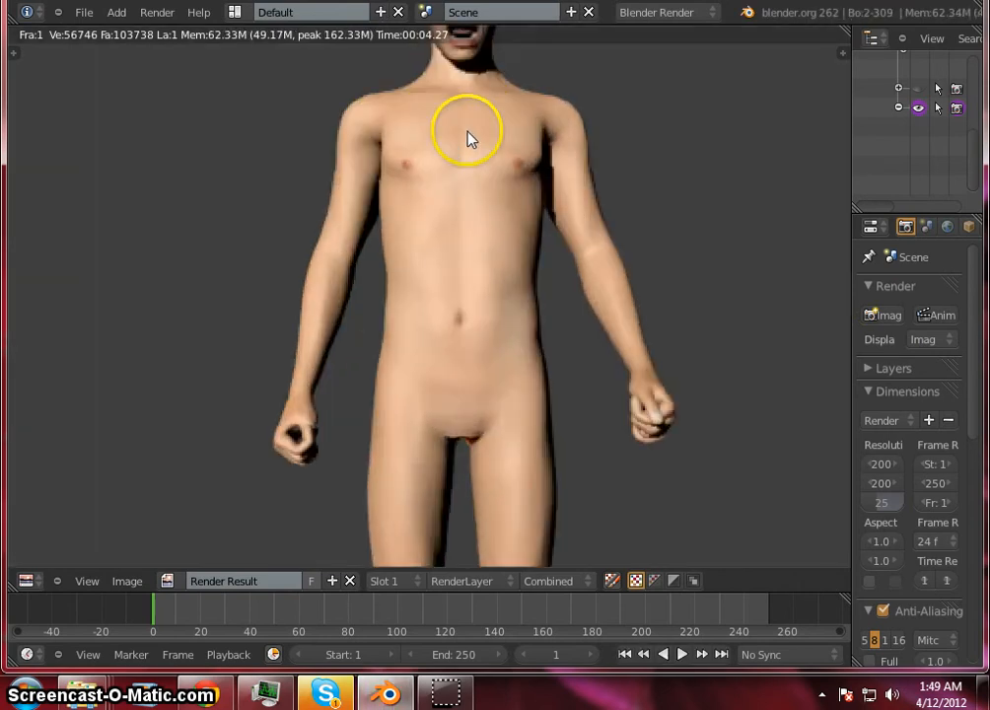
scroll(505, 128, "up", 2)
middle_click_drag(503, 129, 411, 516)
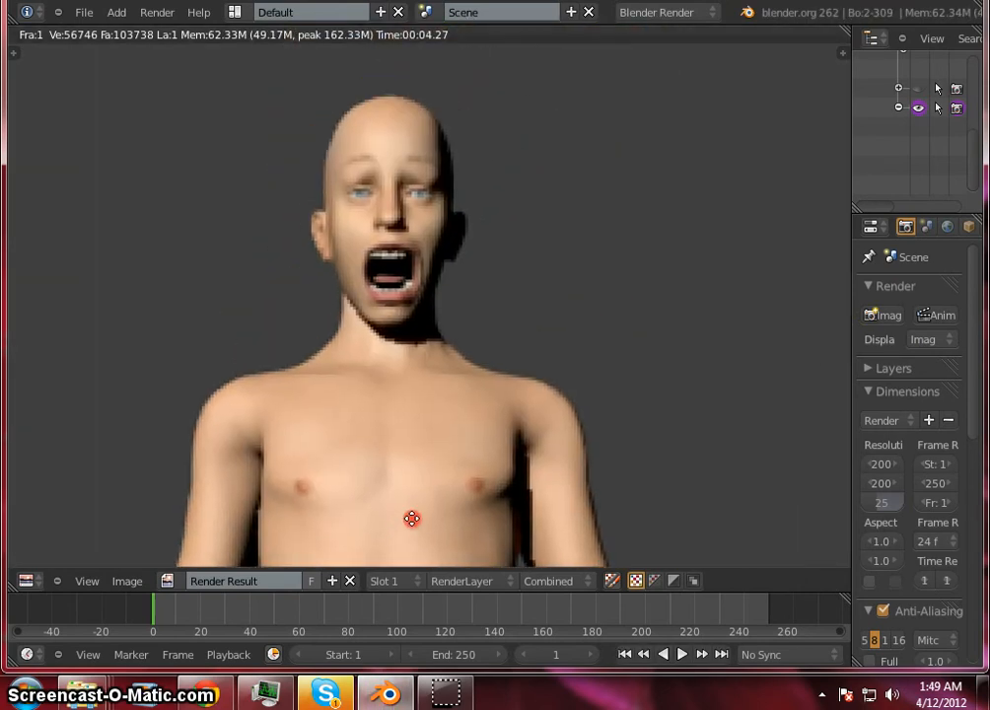
scroll(384, 202, "up", 2)
scroll(381, 209, "down", 6)
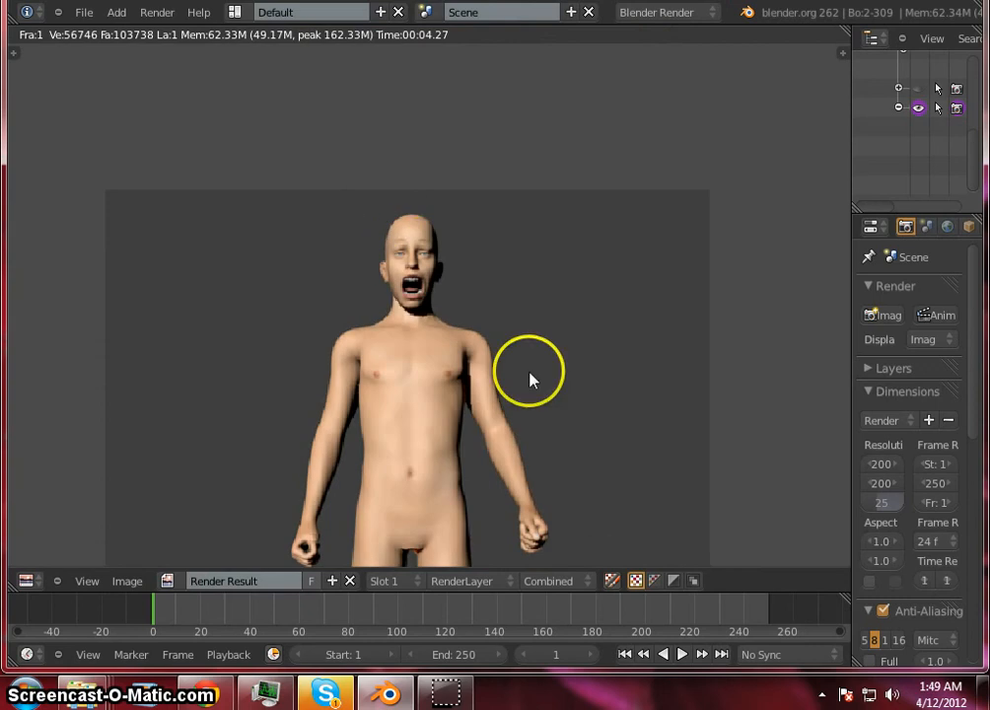
middle_click_drag(506, 263, 504, 226)
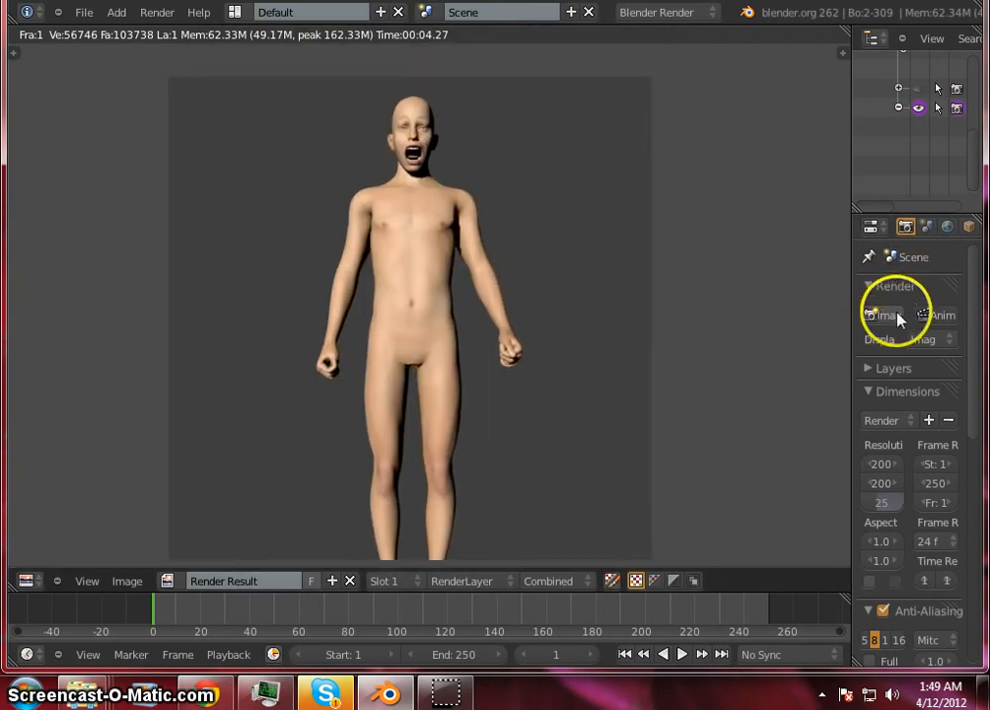
- Set the render resolution percentage to 100% and re-render the still image, framing the character's head
left_click(874, 504)
type("100")
key("Return")
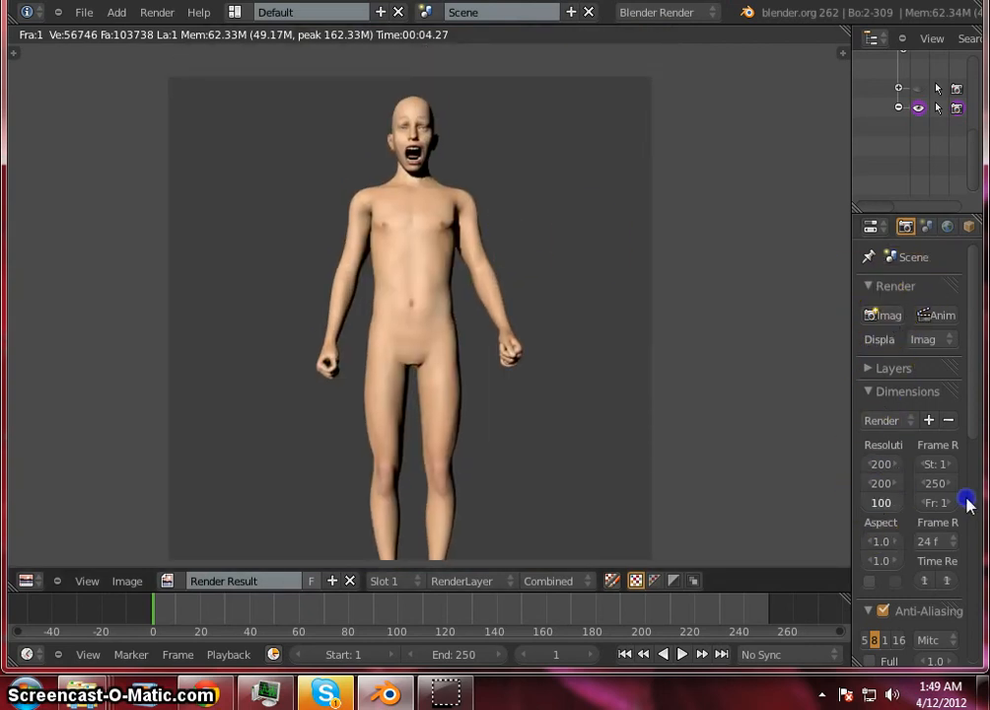
left_click(888, 316)
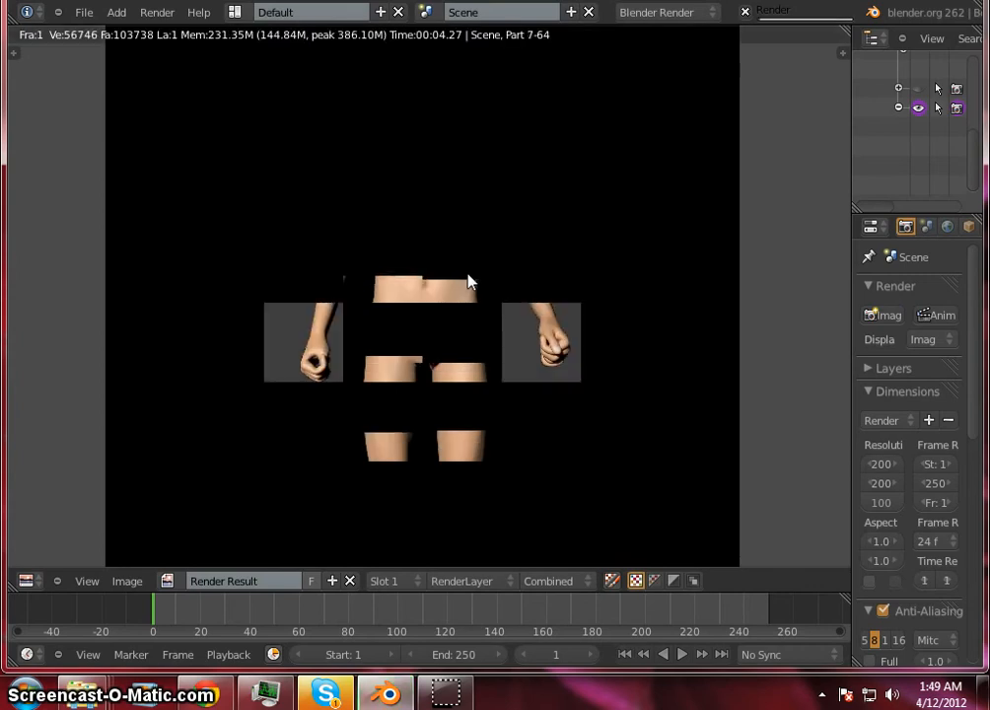
middle_click_drag(468, 281, 433, 424)
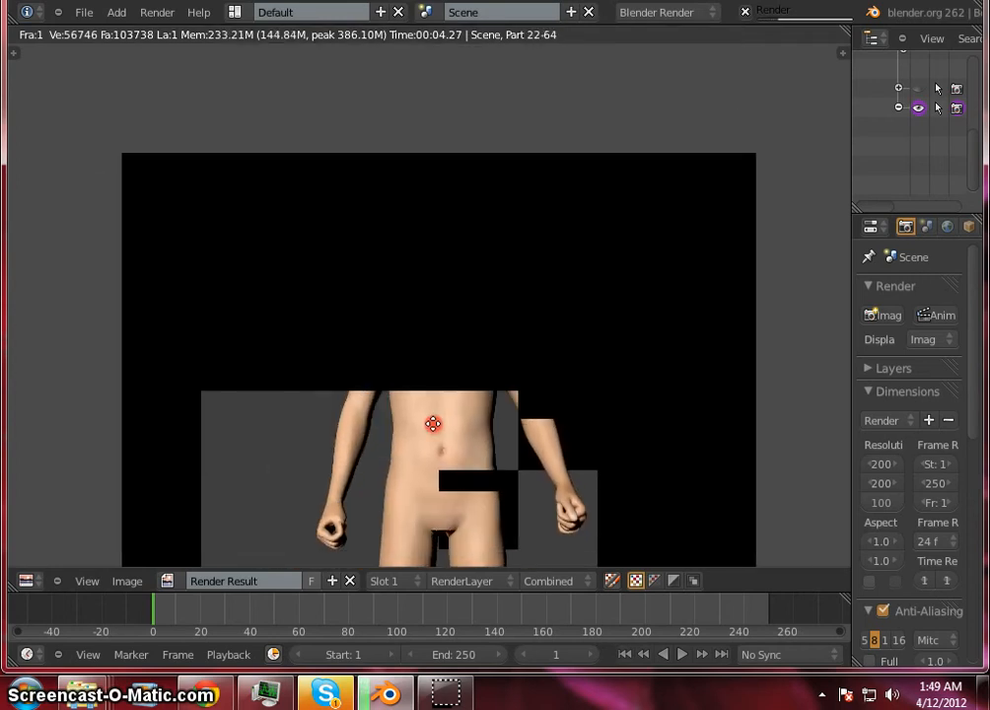
scroll(438, 315, "up", 2)
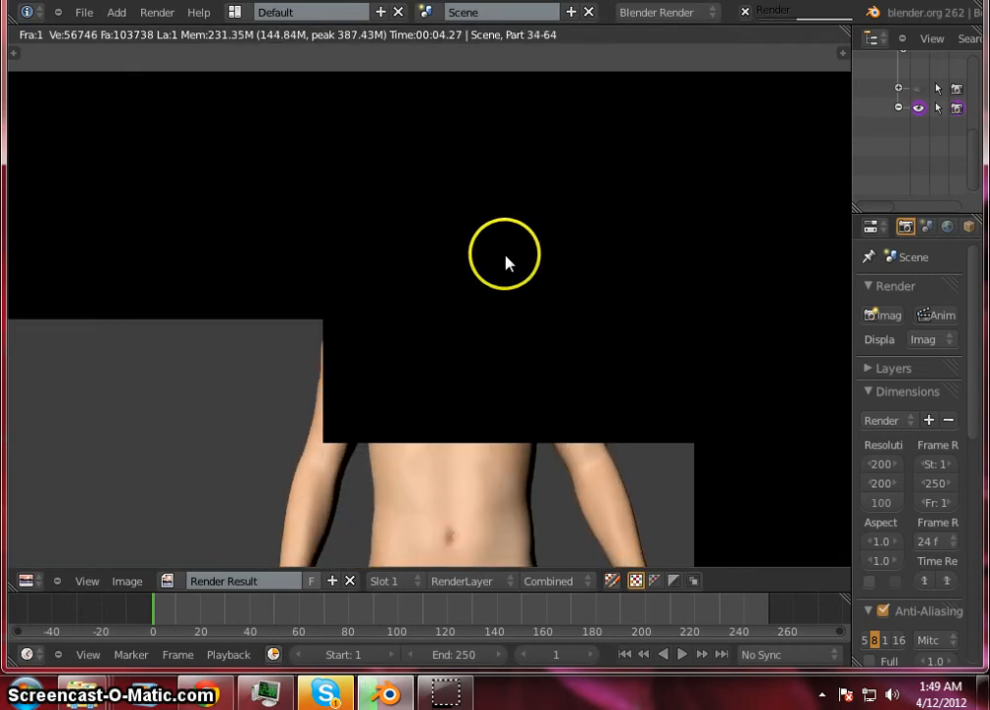
scroll(505, 264, "up", 2)
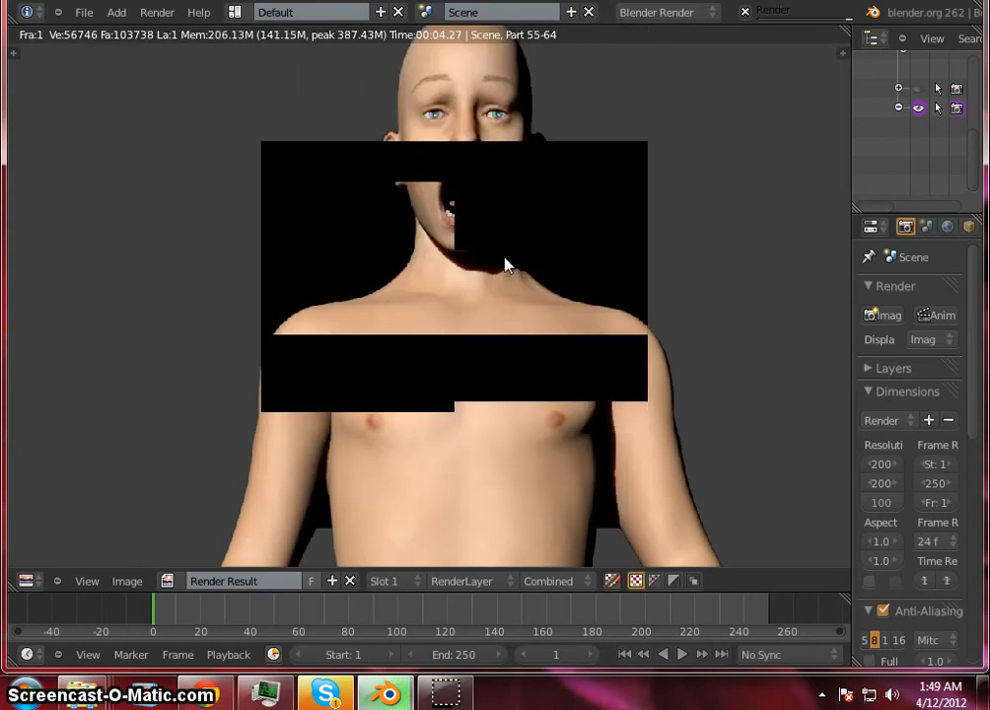
scroll(523, 170, "up", 2)
middle_click_drag(522, 161, 420, 387)
scroll(426, 185, "up", 1)
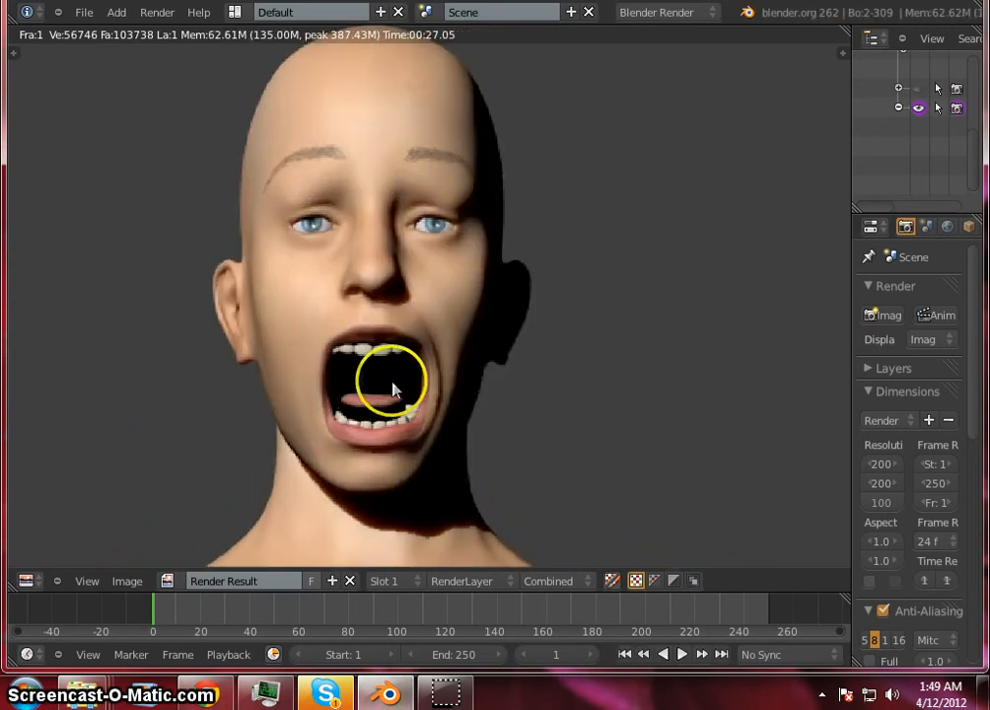
- Examine the rendered face up close, including the open mouth, teeth, tongue, eyes and brows
scroll(367, 381, "up", 2)
scroll(367, 381, "down", 2)
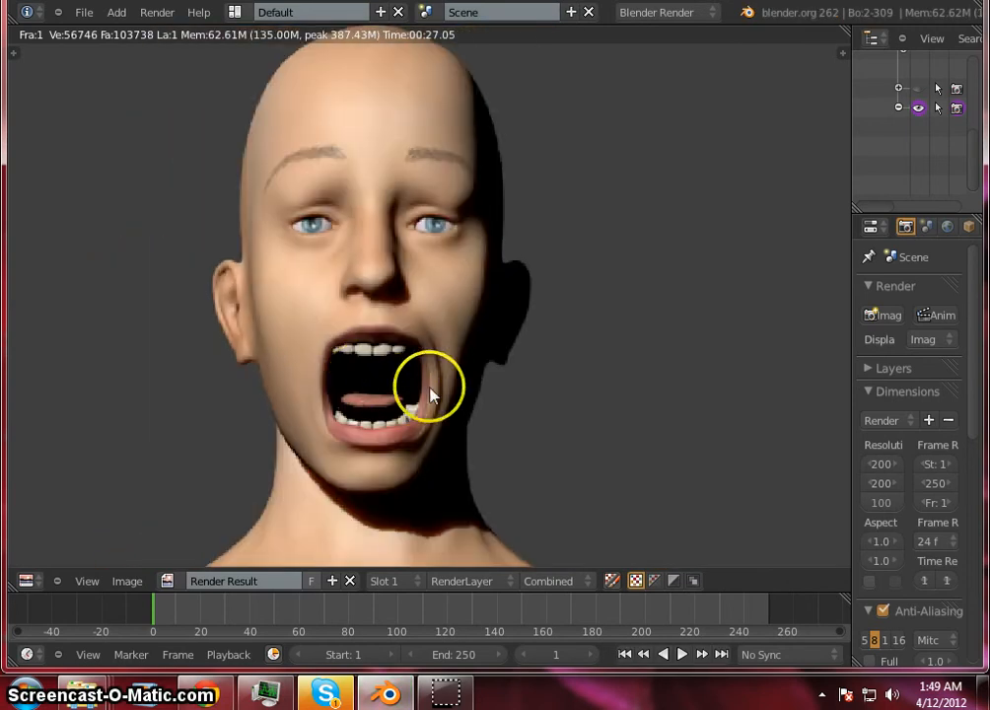
middle_click_drag(440, 378, 493, 376)
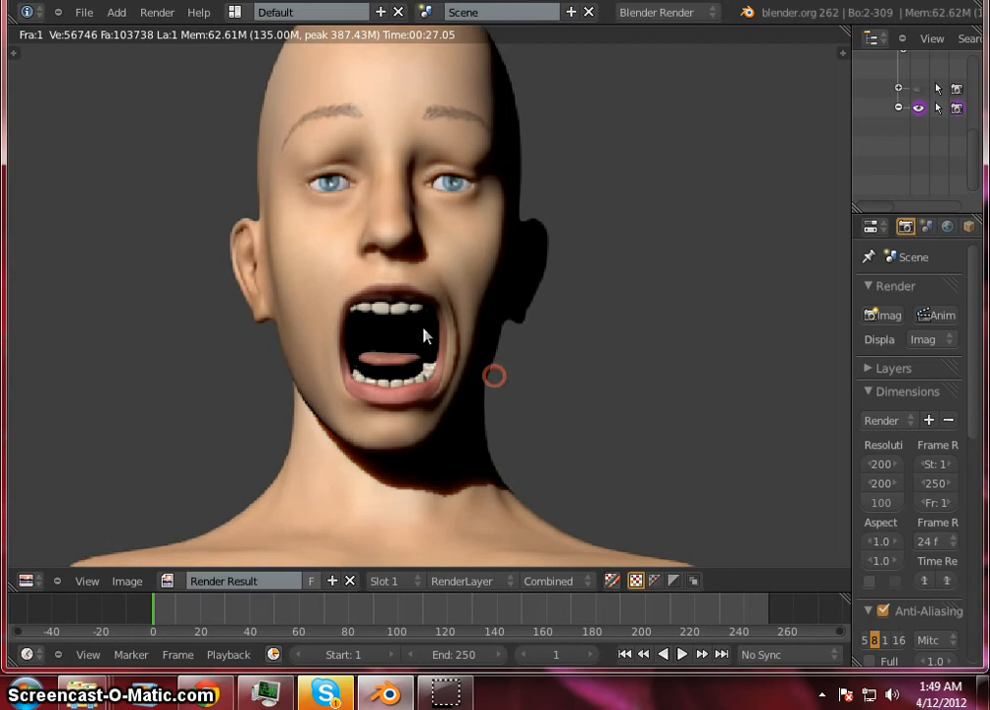
scroll(454, 301, "up", 1)
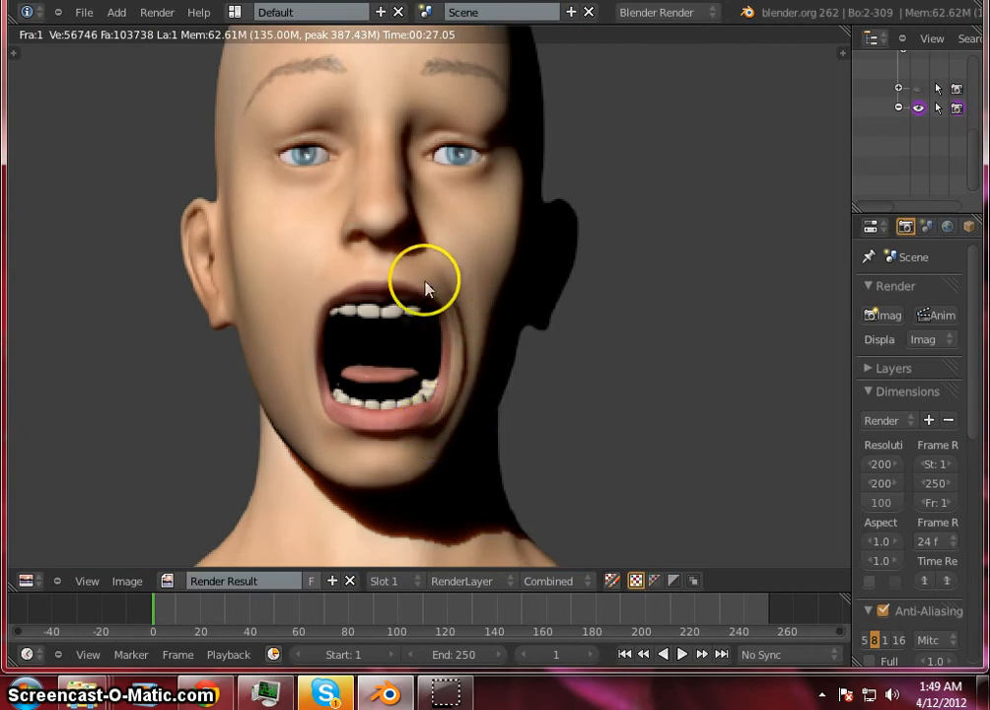
scroll(406, 216, "down", 1)
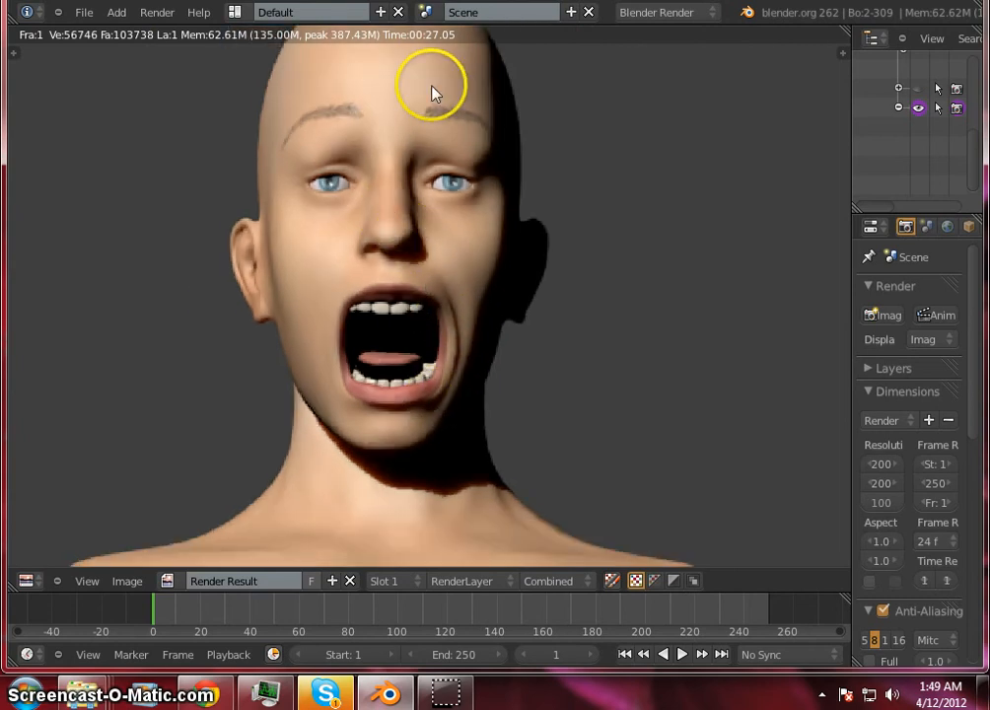
scroll(395, 350, "down", 2)
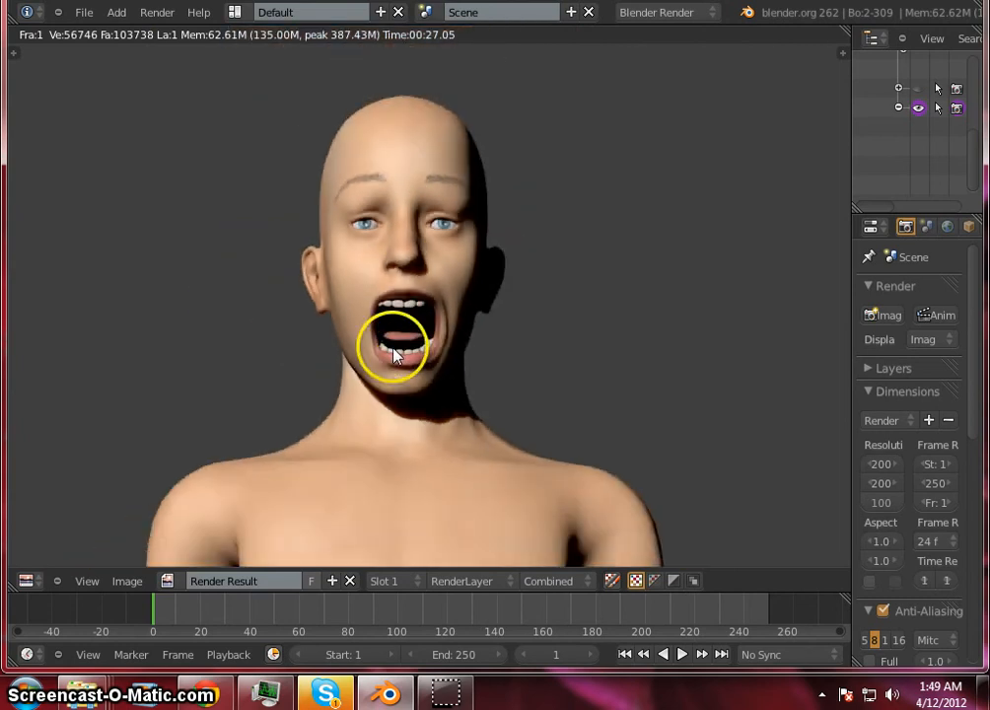
scroll(394, 340, "up", 4)
scroll(374, 406, "up", 2)
scroll(374, 406, "down", 4)
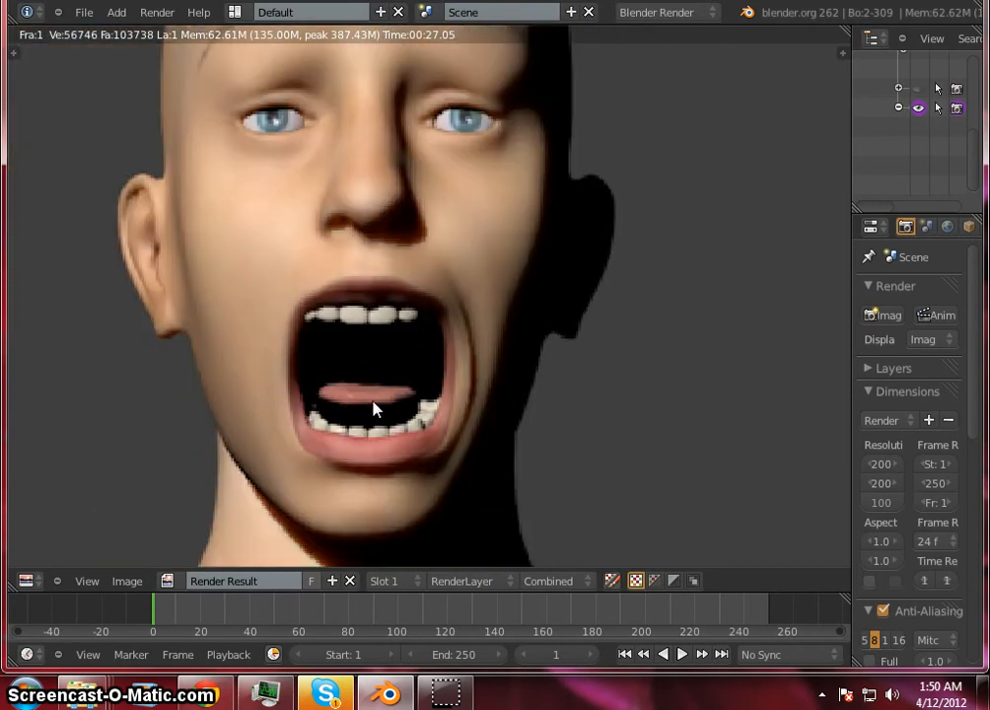
scroll(491, 391, "up", 1)
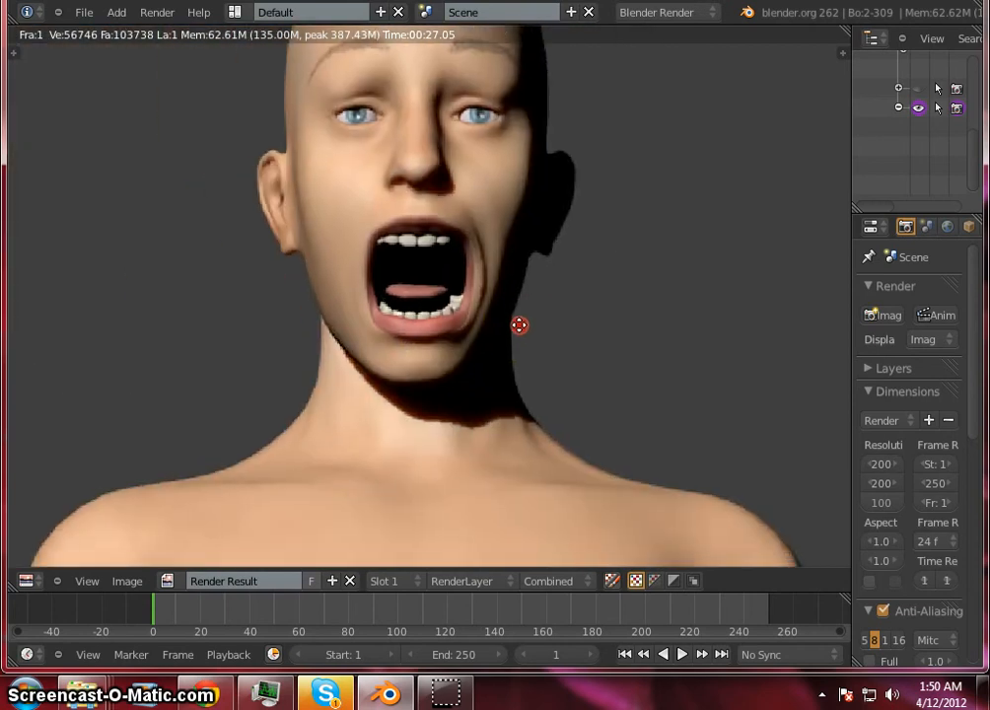
scroll(507, 395, "down", 1)
scroll(493, 365, "down", 3)
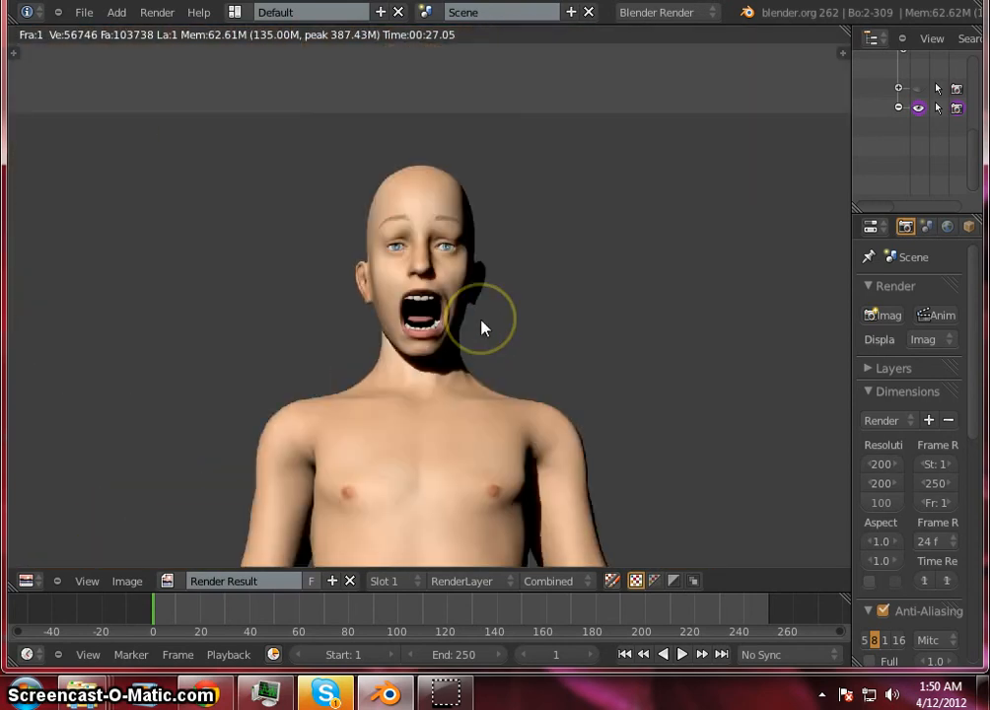
- Inspect the character's right arm and curled right hand in the render
scroll(482, 327, "down", 3)
scroll(402, 444, "down", 4)
scroll(403, 444, "up", 5)
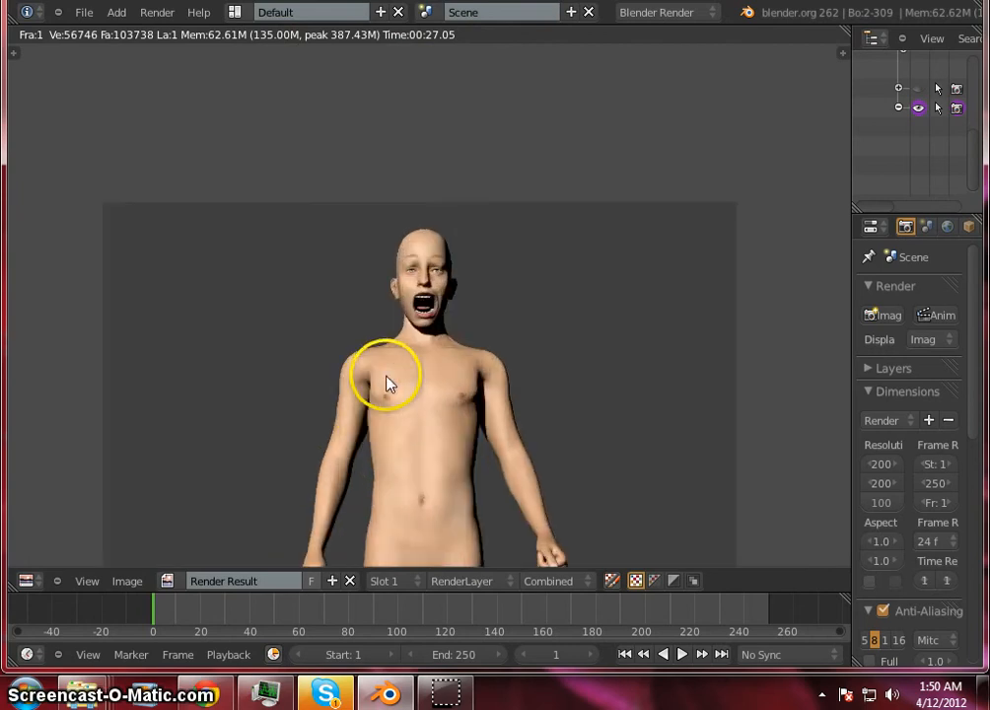
middle_click_drag(349, 453, 570, 166)
scroll(445, 389, "down", 1)
scroll(448, 389, "up", 5)
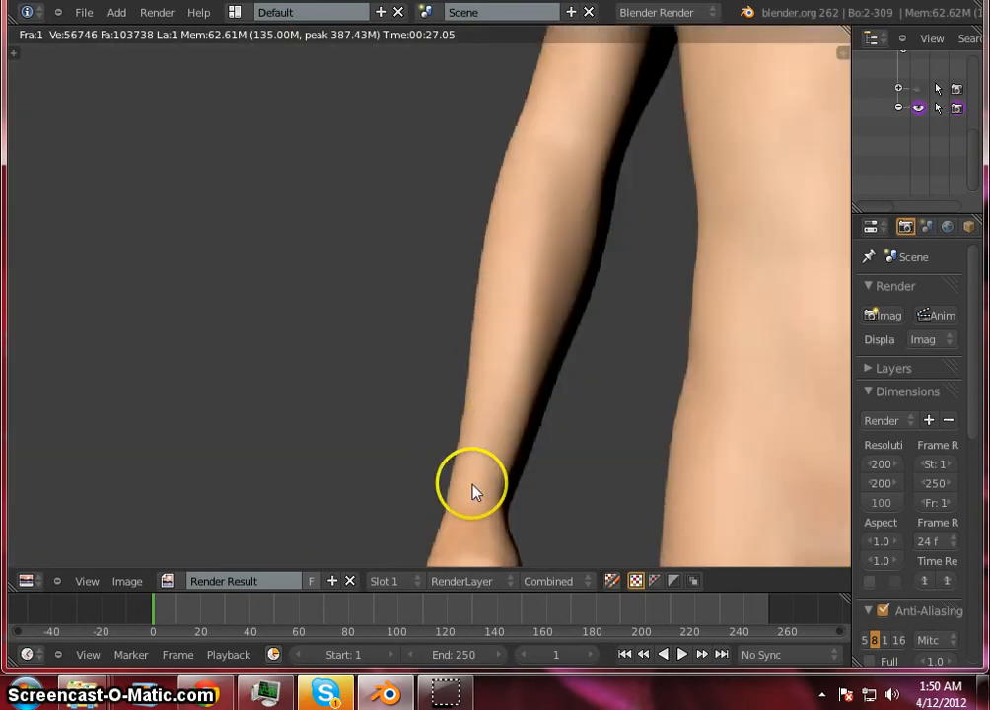
scroll(444, 414, "down", 2)
scroll(418, 355, "up", 2)
scroll(415, 357, "up", 2)
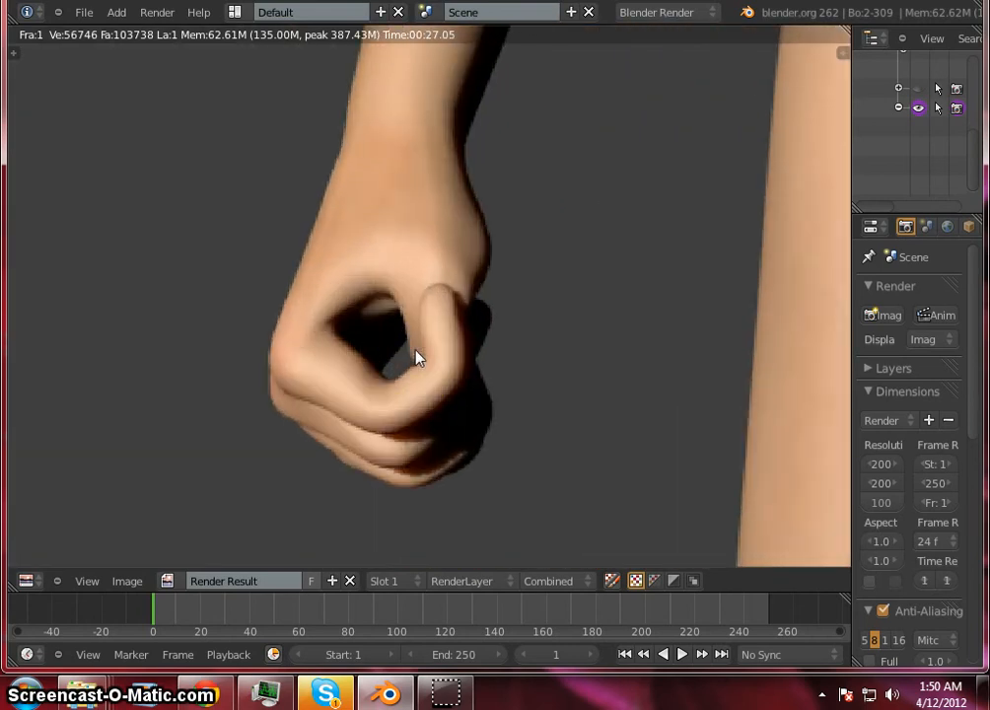
scroll(416, 353, "down", 5)
- Inspect the clenched left hand in the render, including the thumbnail and folded fingers
middle_click_drag(735, 194, 116, 372)
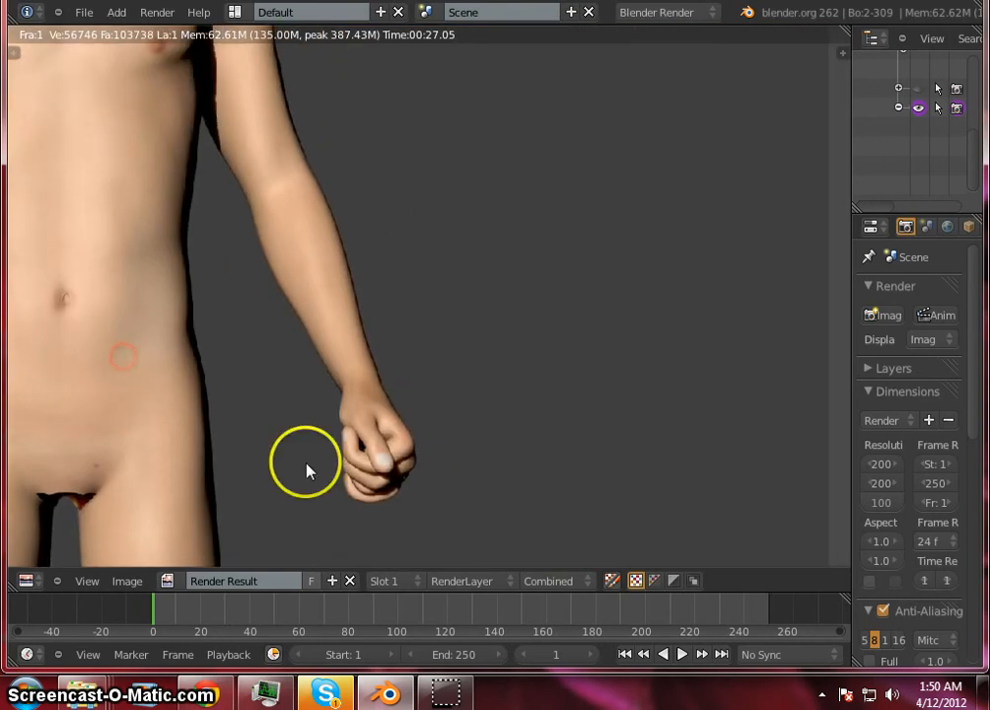
scroll(306, 468, "up", 6)
middle_click_drag(296, 444, 134, 61)
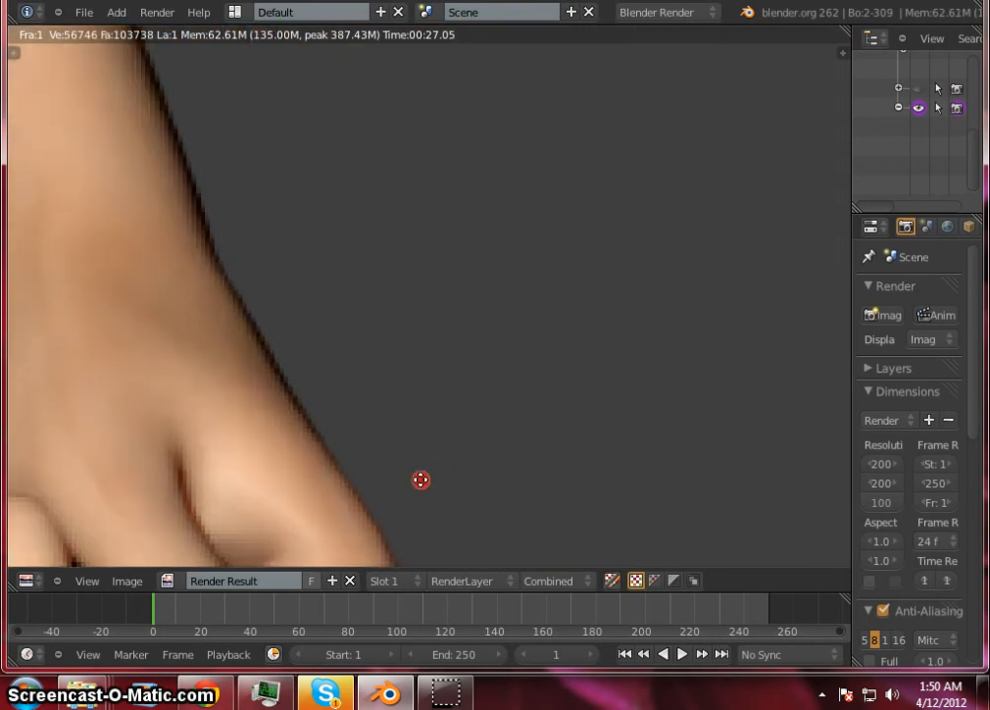
middle_click_drag(420, 477, 558, 86)
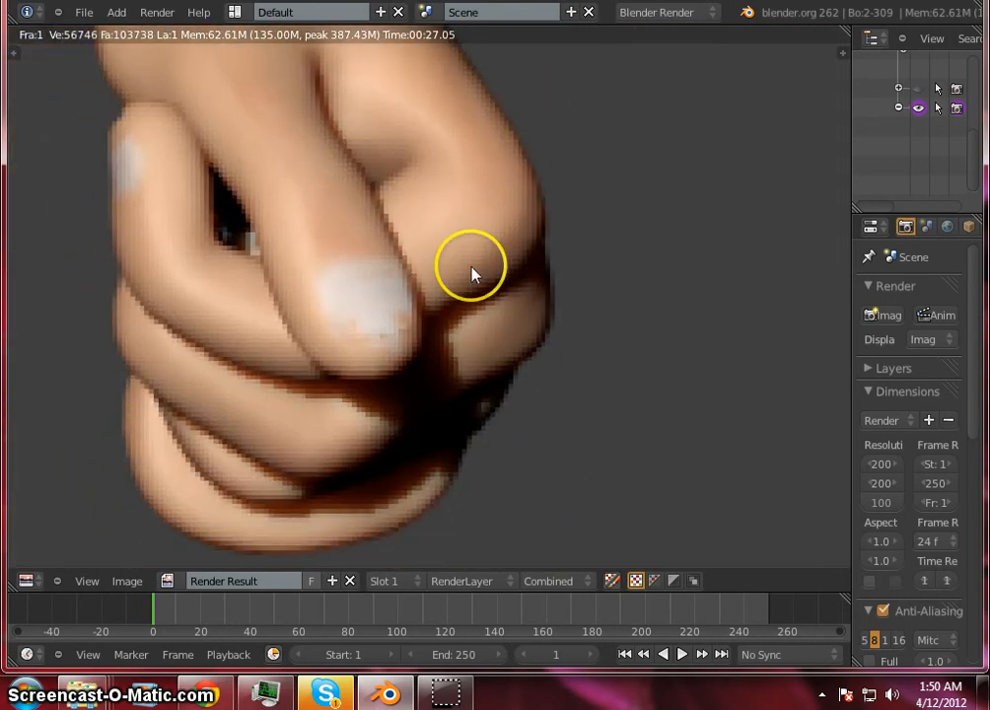
middle_click_drag(450, 294, 495, 281)
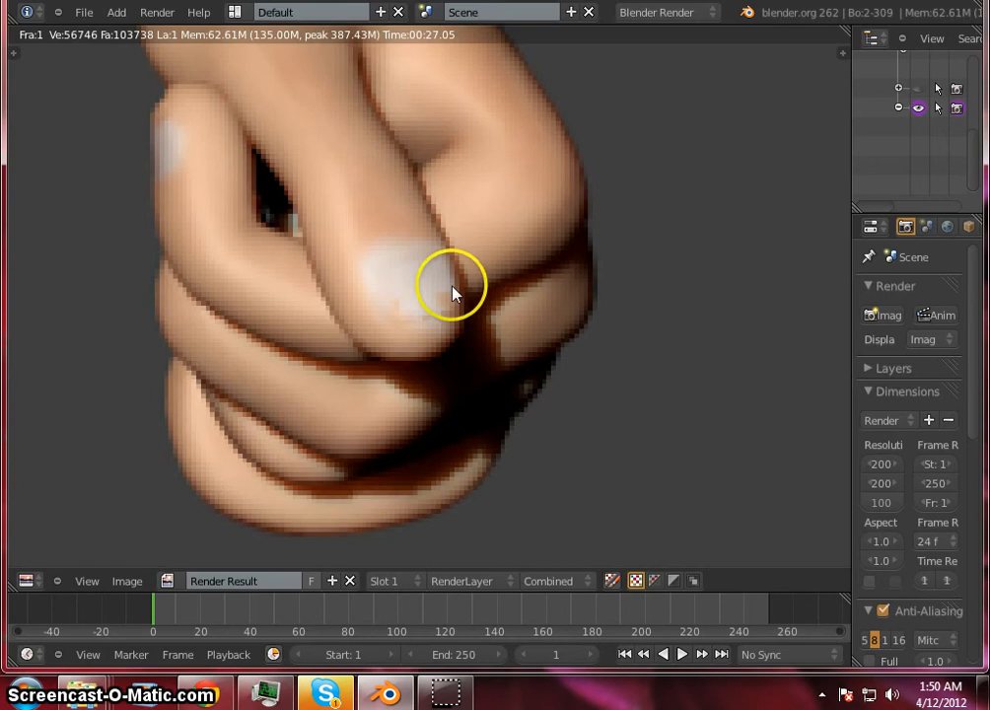
scroll(453, 291, "down", 2)
scroll(453, 287, "down", 1)
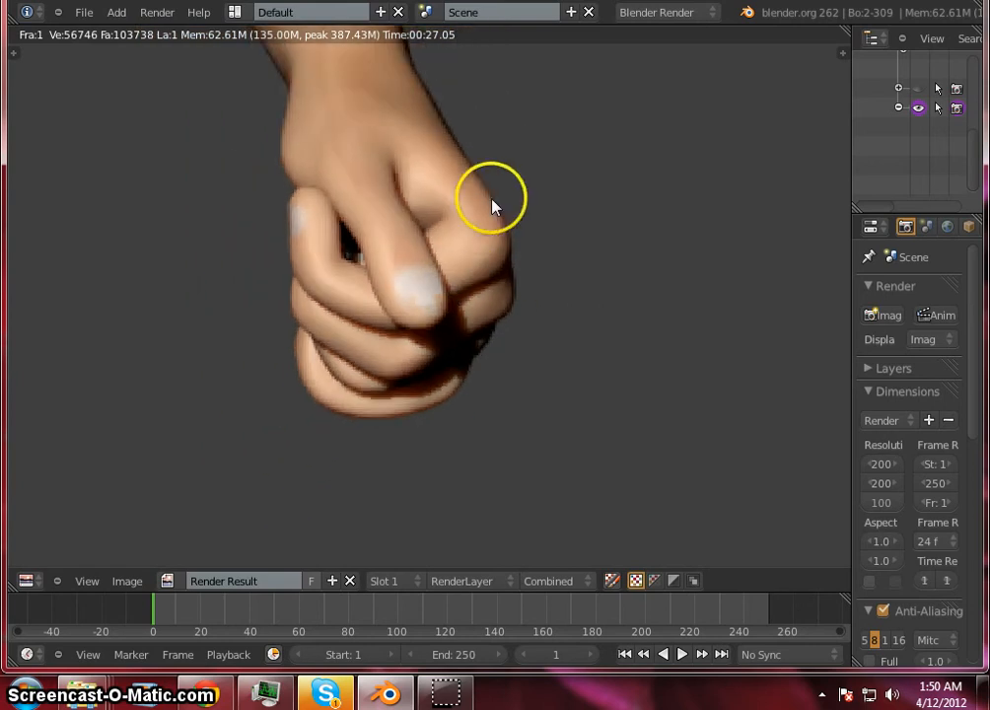
- Review the whole rendered figure and its head and torso
scroll(463, 254, "down", 9)
scroll(457, 274, "down", 3)
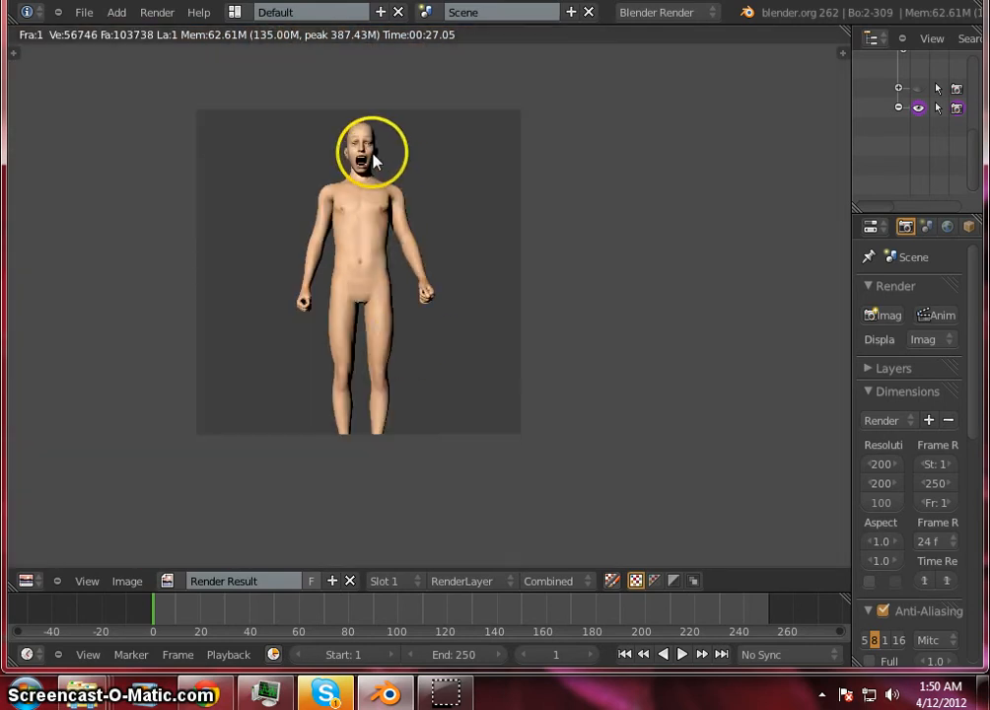
mouse_move(372, 222)
middle_mouse_down()
mouse_move(369, 299)
mouse_move(445, 265)
mouse_move(461, 290)
mouse_move(410, 315)
middle_mouse_up()
scroll(443, 304, "up", 6)
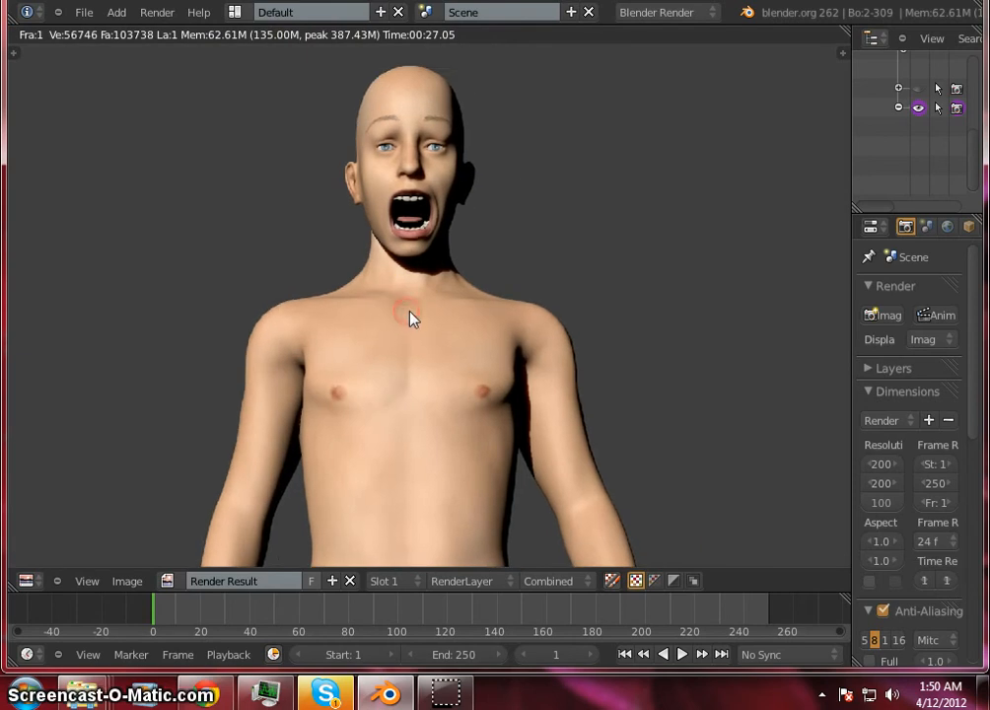
scroll(410, 315, "up", 1)
scroll(412, 318, "down", 1)
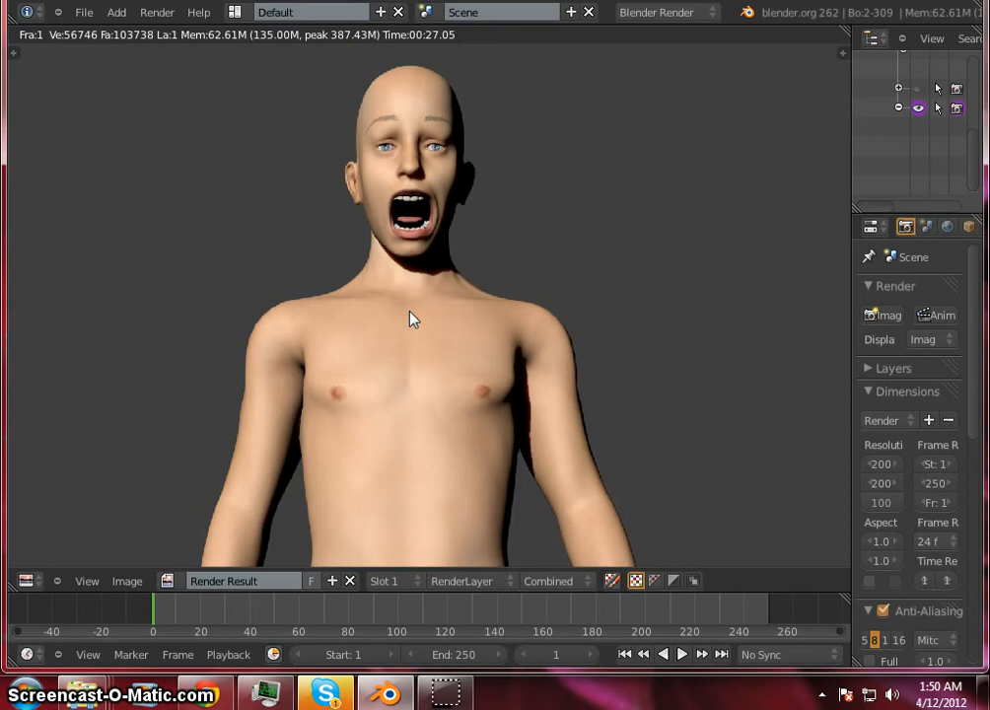
- Compare the rendered facial expression close up and together with the shoulders and chest
scroll(420, 115, "up", 1)
scroll(418, 207, "up", 1)
middle_click_drag(417, 203, 411, 340)
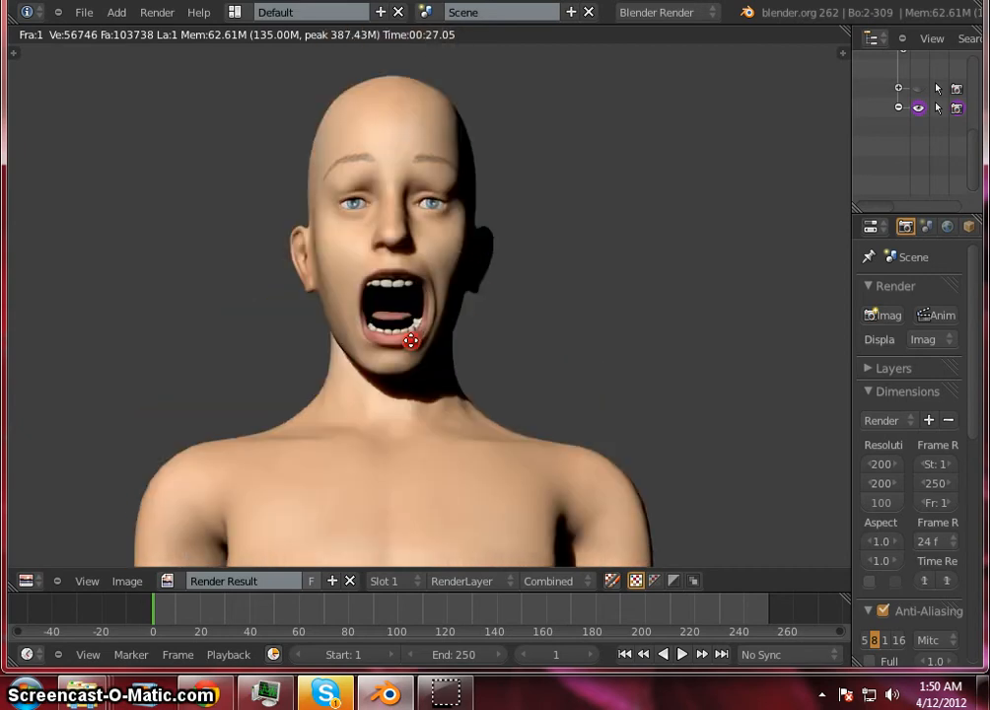
scroll(415, 238, "down", 1)
scroll(415, 257, "up", 3)
scroll(416, 256, "down", 3)
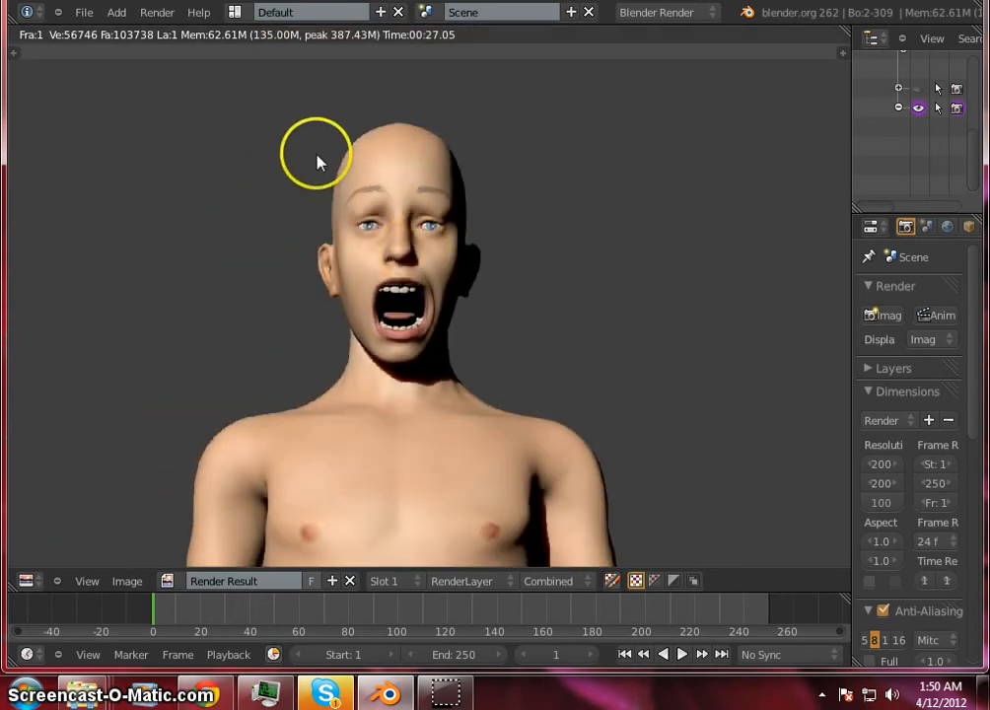
scroll(343, 226, "up", 4)
scroll(354, 221, "down", 5)
scroll(312, 266, "up", 4)
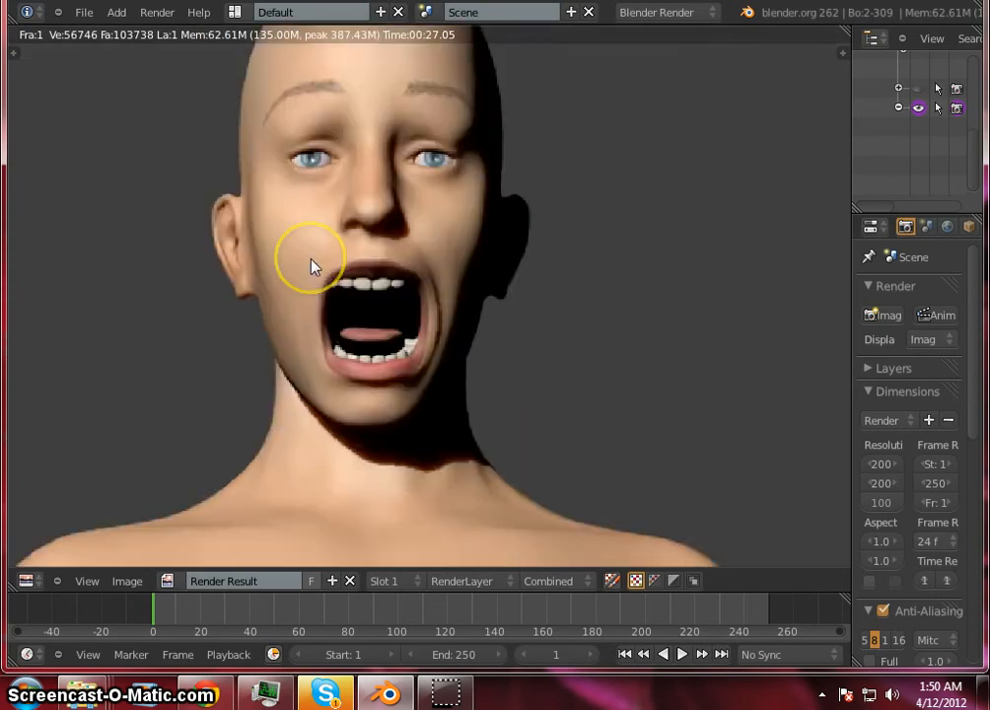
scroll(311, 266, "down", 3)
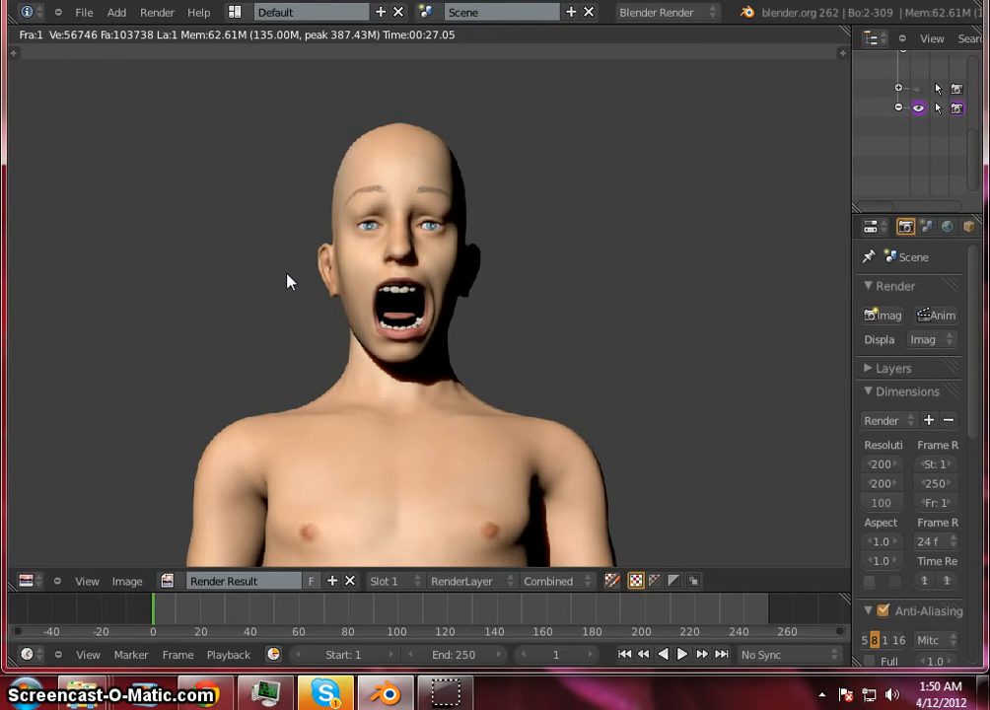
left_click(287, 276)
scroll(289, 277, "up", 2)
scroll(289, 277, "down", 2)
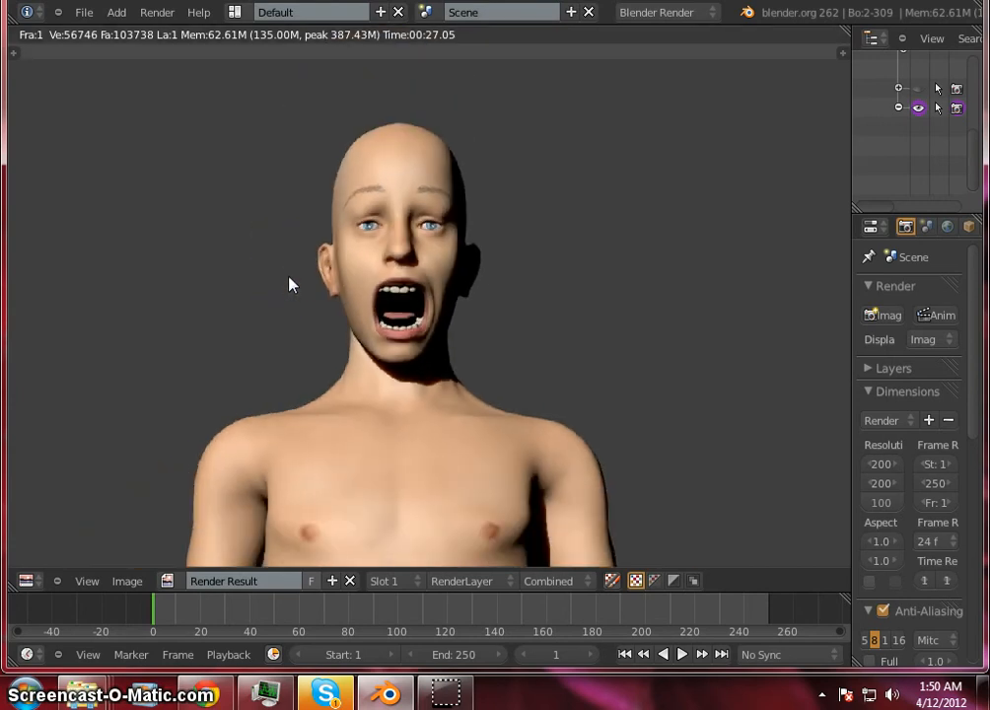
- Switch the render view back to the 3D view and frame the character's head with its face controls
left_click(26, 582)
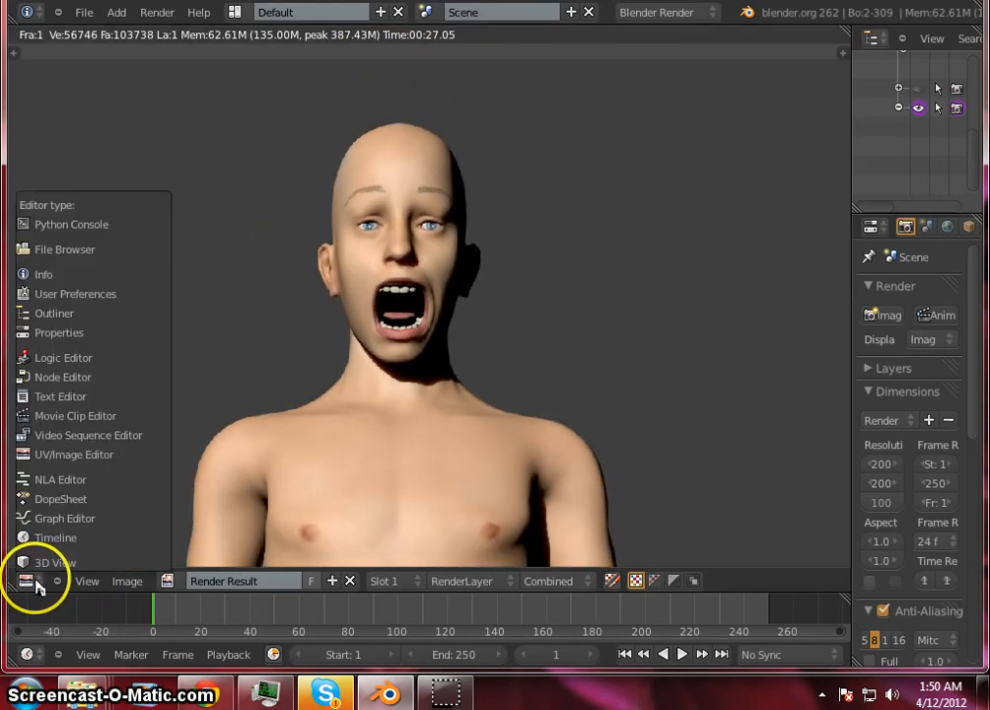
left_click(44, 561)
scroll(545, 89, "up", 4)
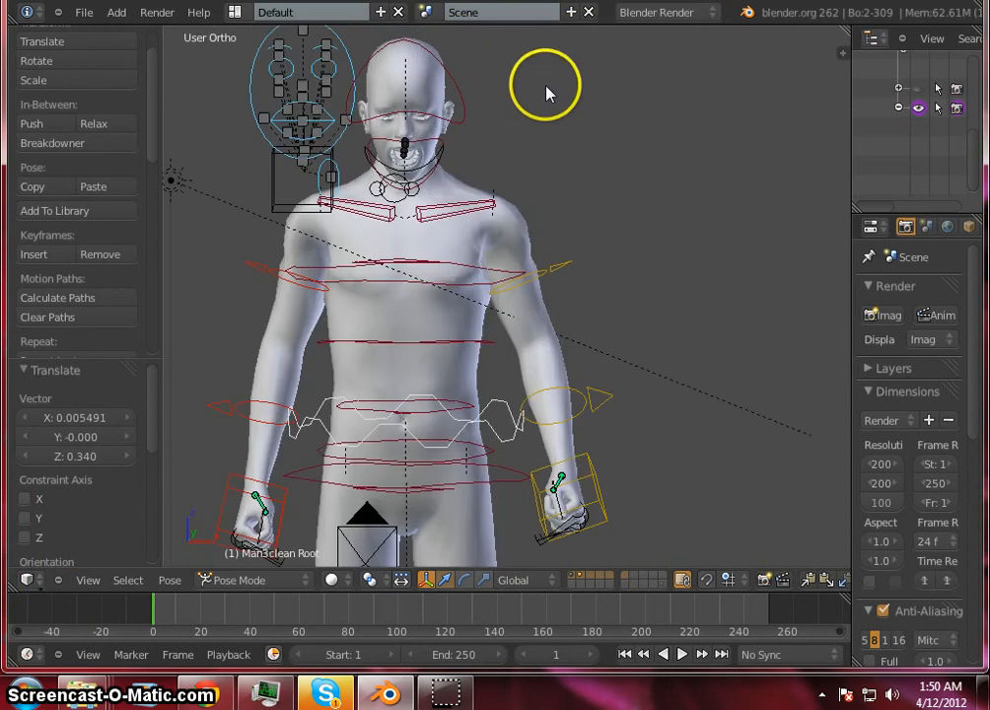
middle_click_drag(502, 162, 530, 162)
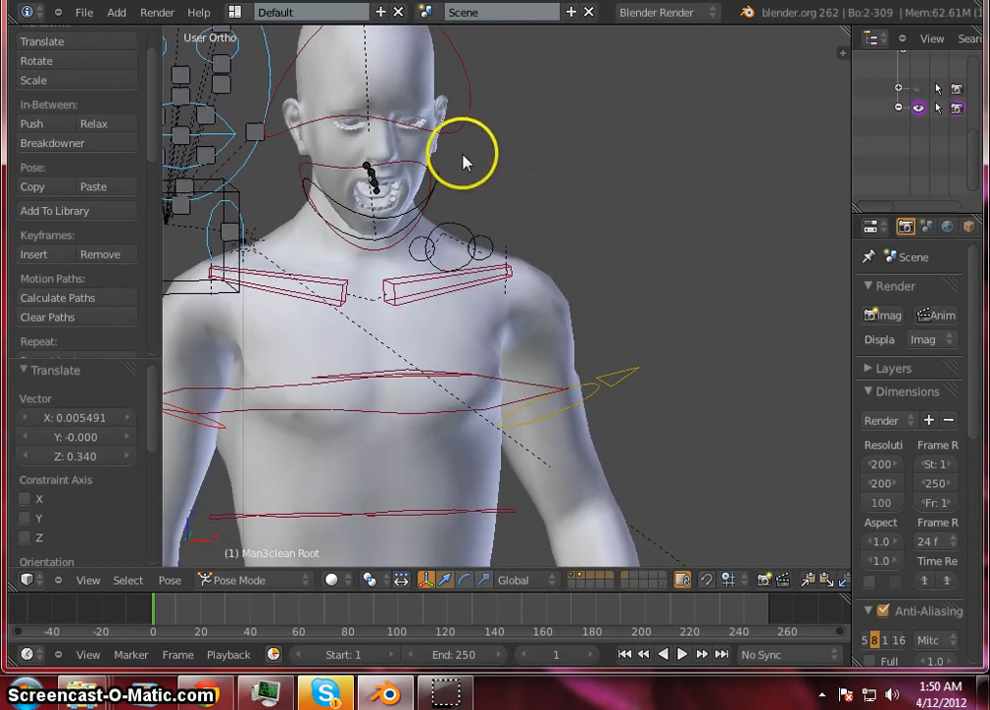
middle_click_drag(467, 160, 570, 237)
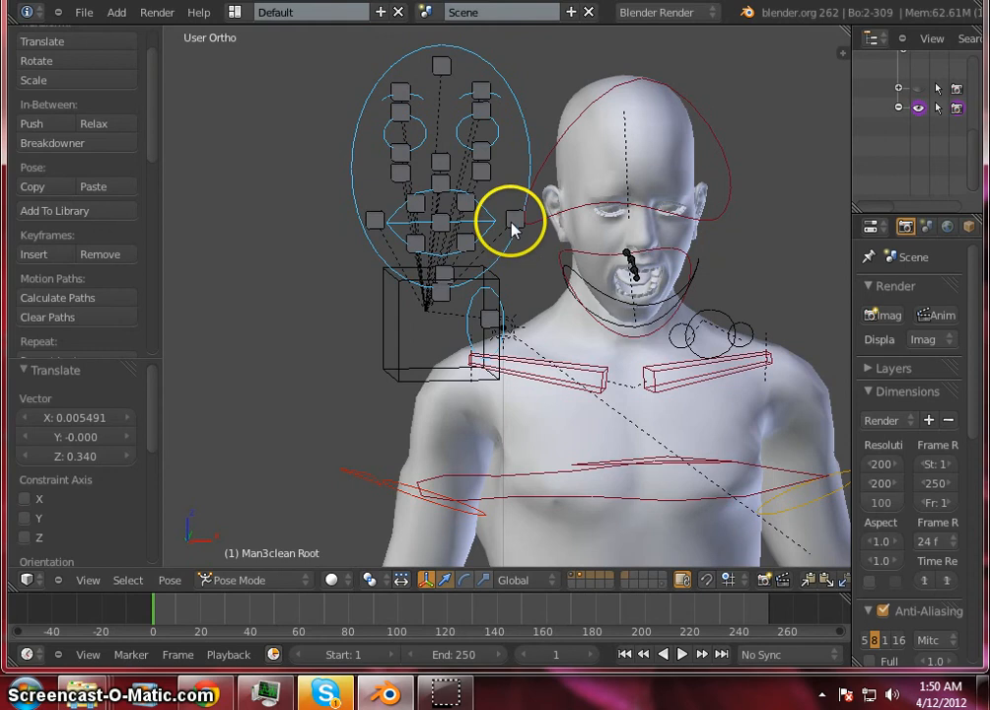
- Pull both mouth-corner controls inward and return the middle lower-lip and central brow controls toward neutral
right_click_drag(514, 217, 484, 222)
left_click(485, 219)
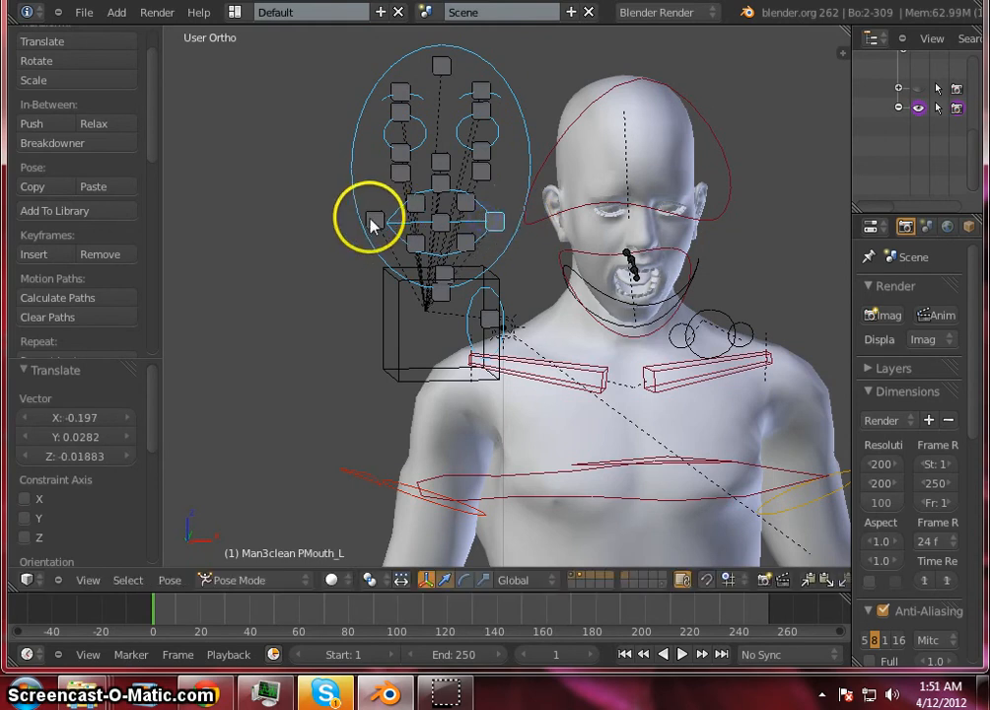
right_click_drag(373, 222, 388, 227)
left_click(389, 234)
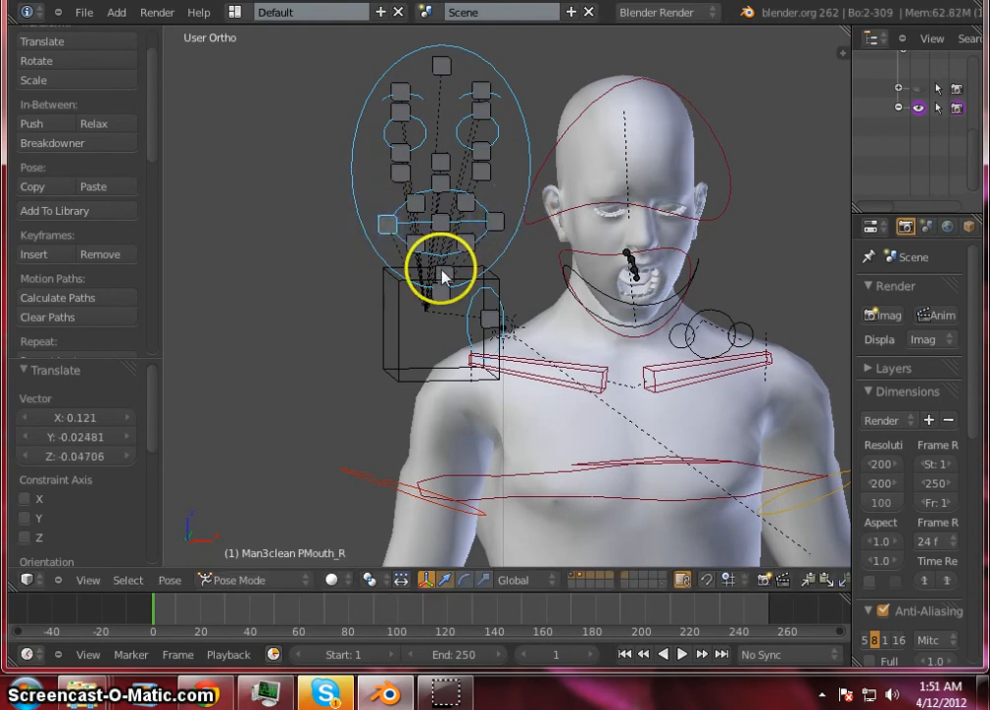
right_click_drag(443, 278, 435, 243)
right_click_drag(441, 63, 441, 102)
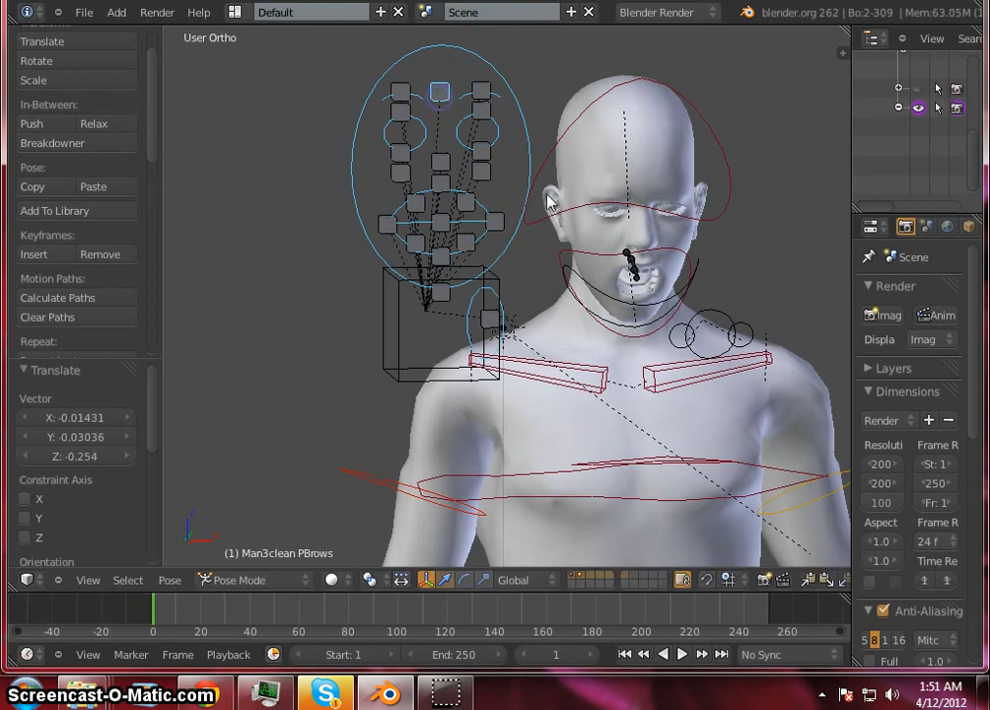
- Rotate the jaw upward to close the mouth, and lower the middle upper-lip control
middle_click_drag(761, 276, 530, 272)
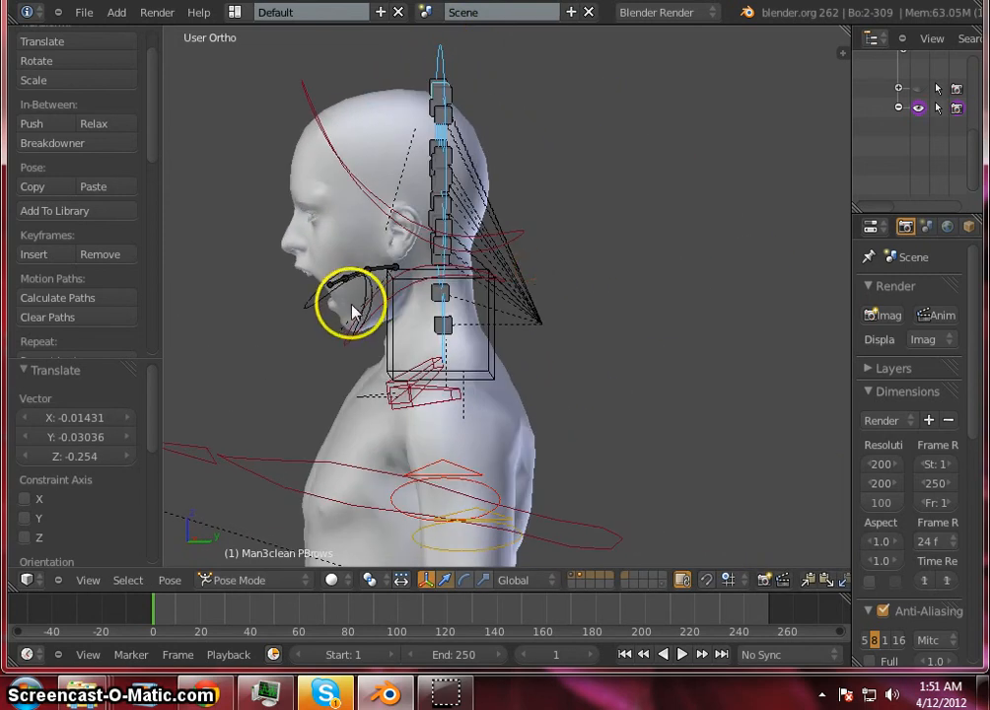
right_click_drag(304, 295, 271, 232)
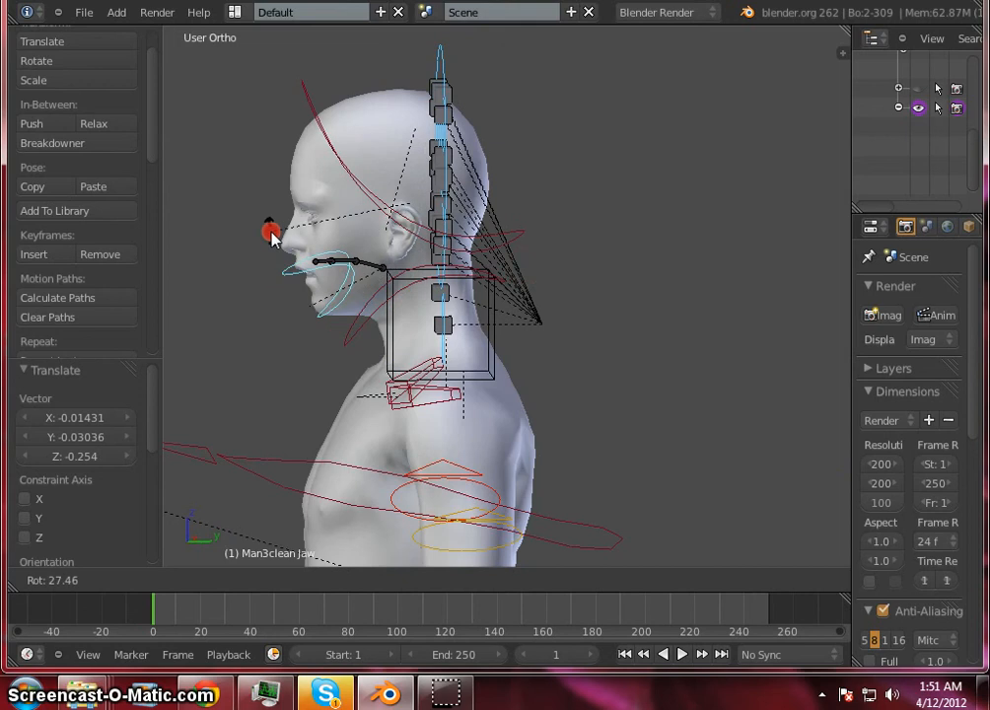
left_click(273, 244)
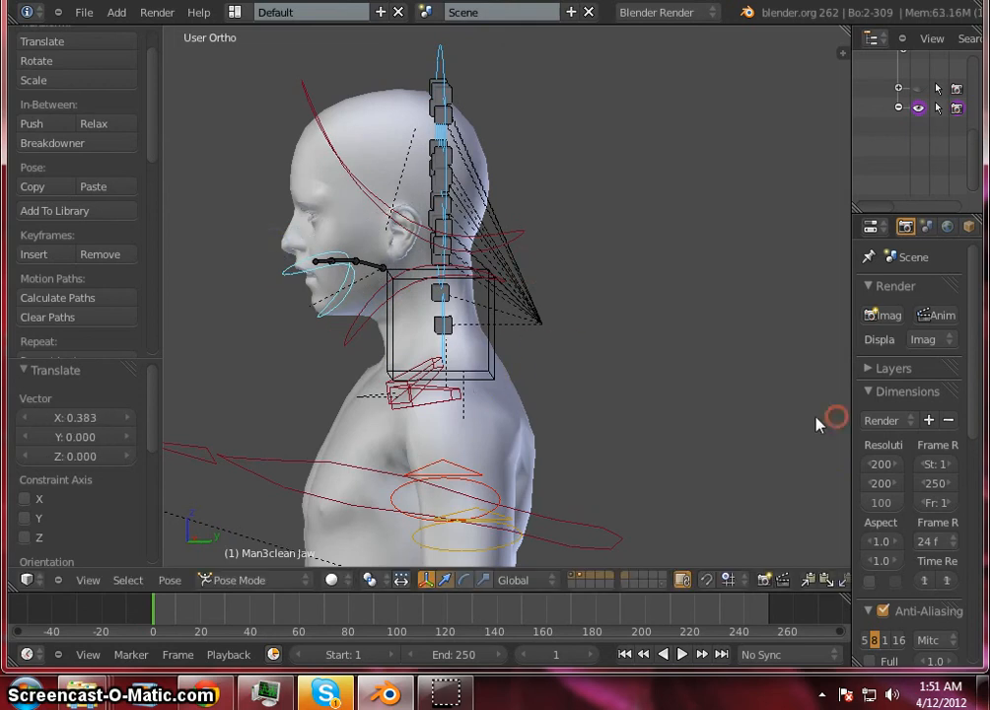
right_click_drag(338, 361, 259, 387)
mouse_move(259, 371)
middle_mouse_down()
mouse_move(539, 373)
mouse_move(451, 336)
mouse_move(462, 365)
mouse_move(542, 349)
mouse_move(472, 365)
middle_mouse_up()
right_click_drag(356, 190, 356, 222)
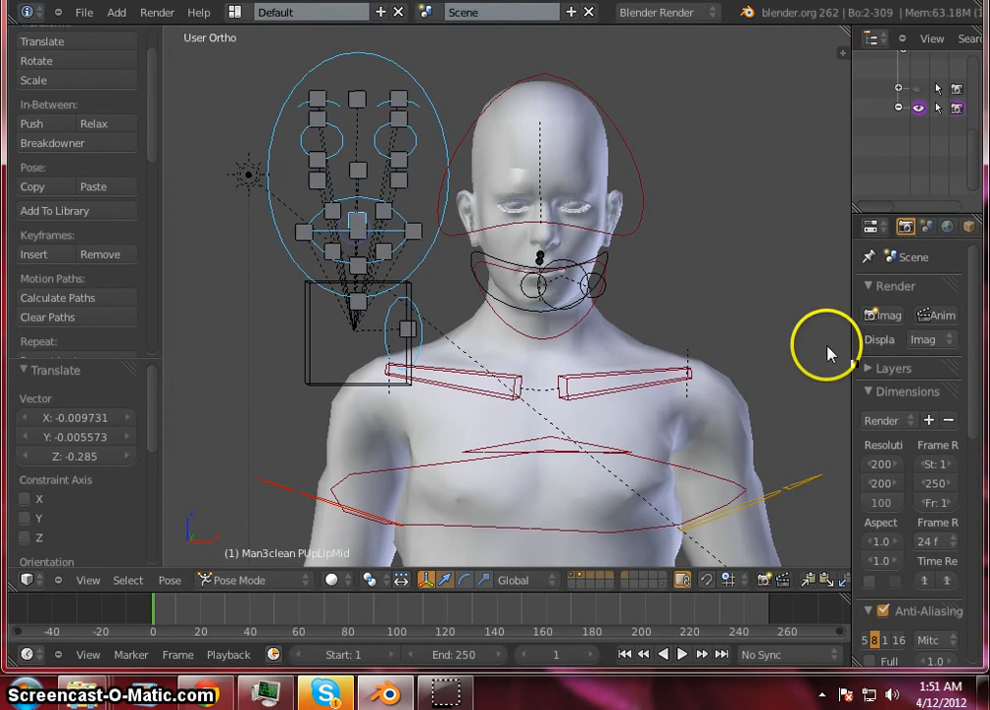
- Raise the left eyebrow control and the left upper-lip control on the face panel
scroll(631, 269, "up", 4)
scroll(556, 270, "down", 4)
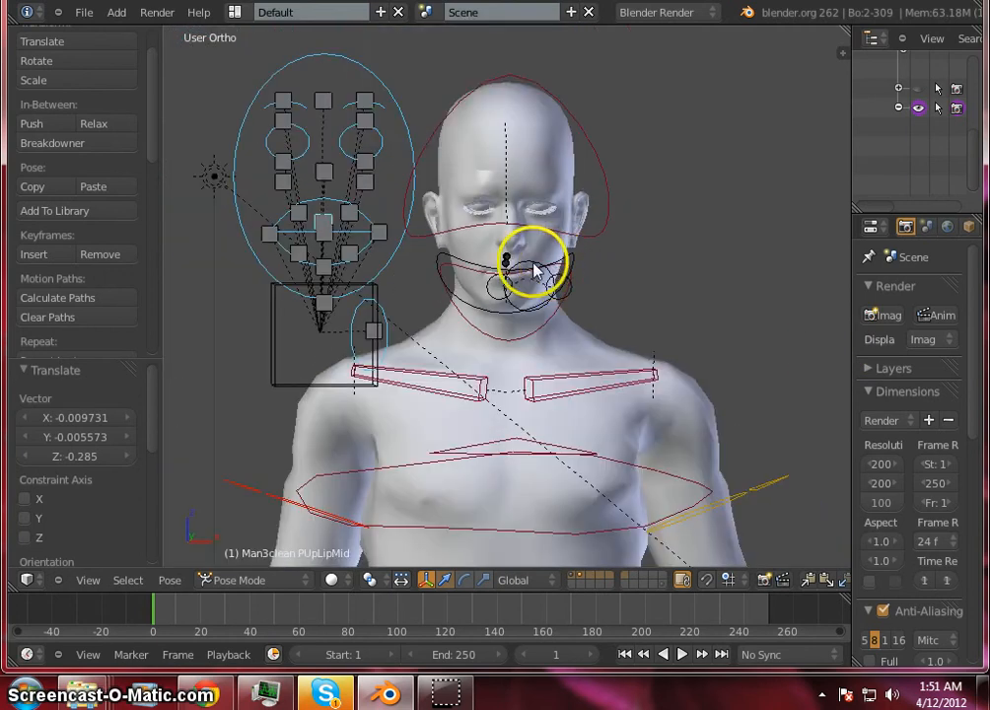
right_click(366, 101)
right_click_drag(370, 106, 375, 40)
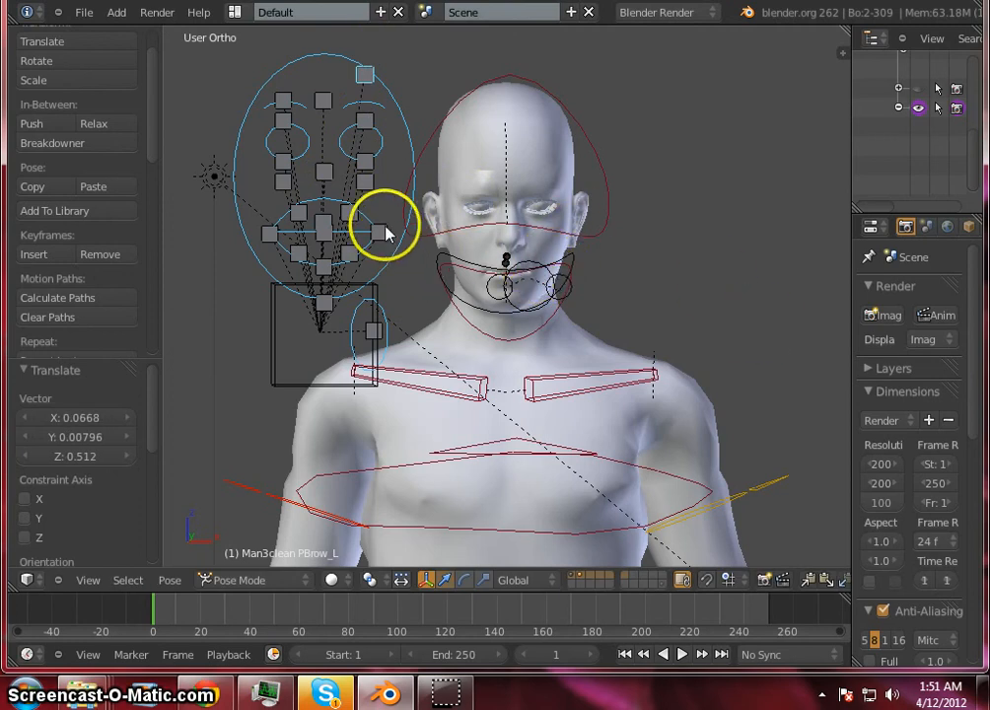
right_click_drag(356, 213, 365, 173)
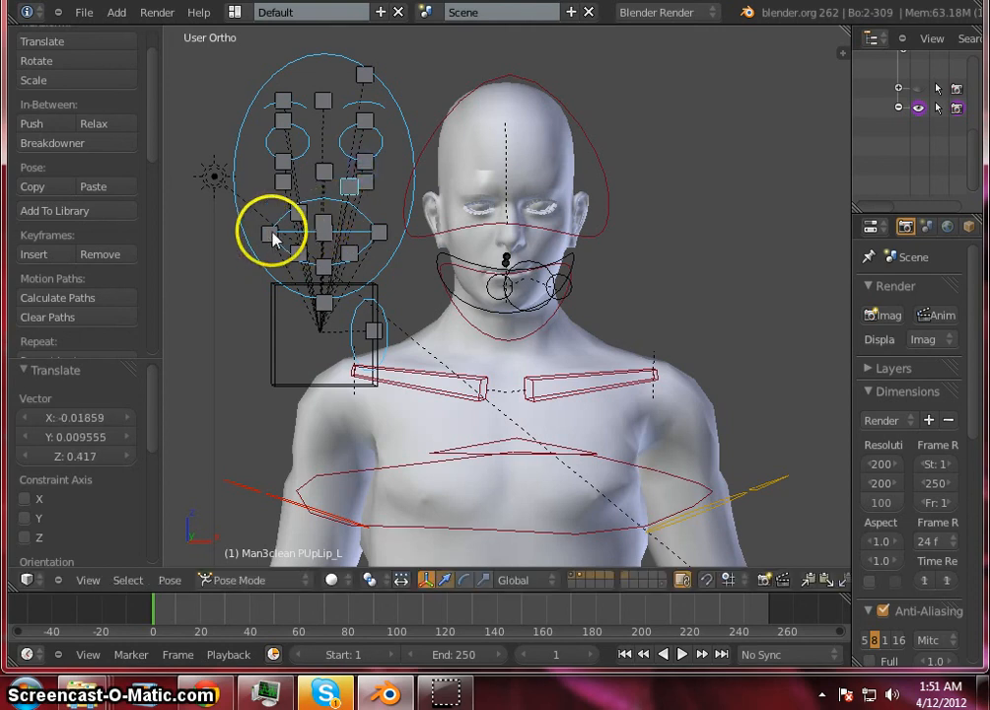
- Move the right and left mouth-corner controls outward and slightly up to form a smile
right_click_drag(270, 233, 260, 217)
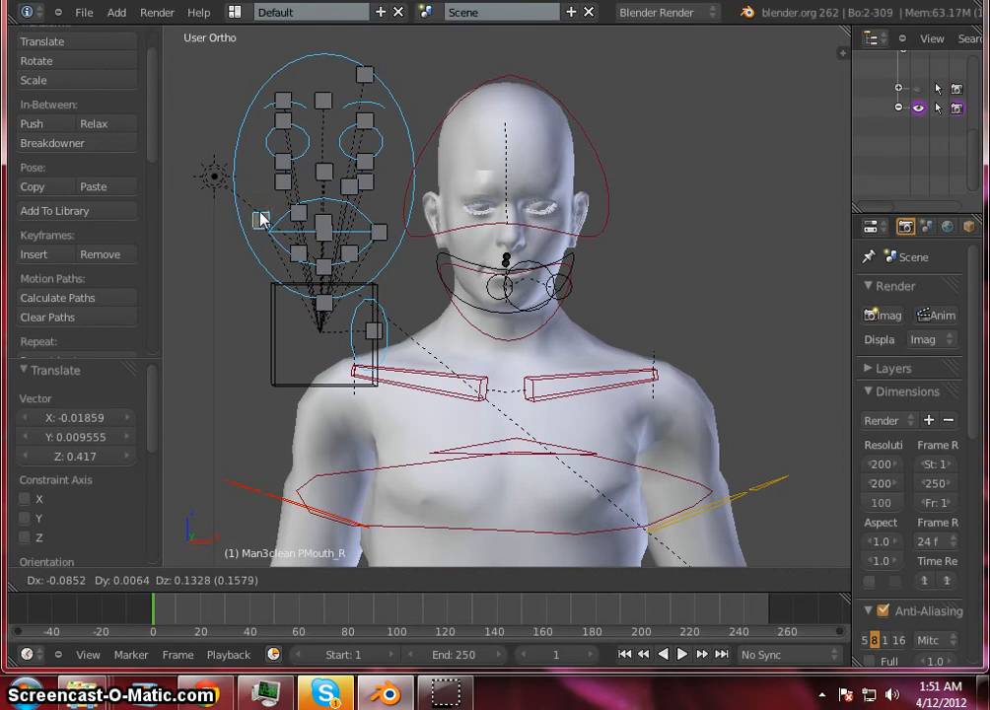
right_click_drag(261, 219, 263, 219)
right_click_drag(380, 228, 402, 219)
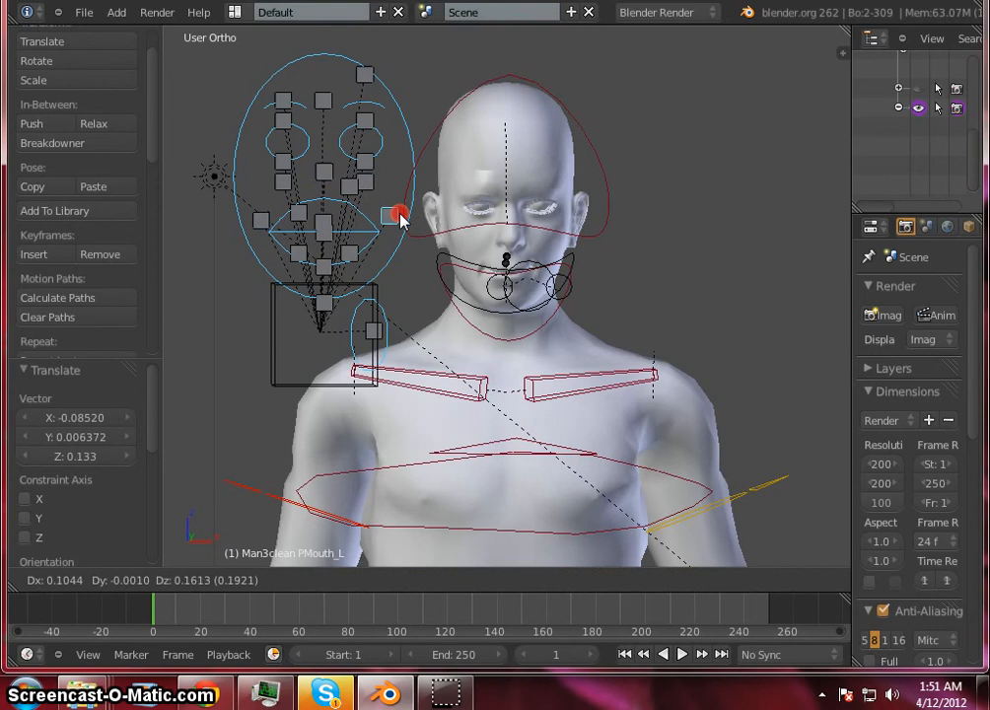
right_click_drag(390, 219, 391, 219)
- Lower the left upper-lip control back onto the mouth outline of the face panel
right_click_drag(349, 185, 367, 227)
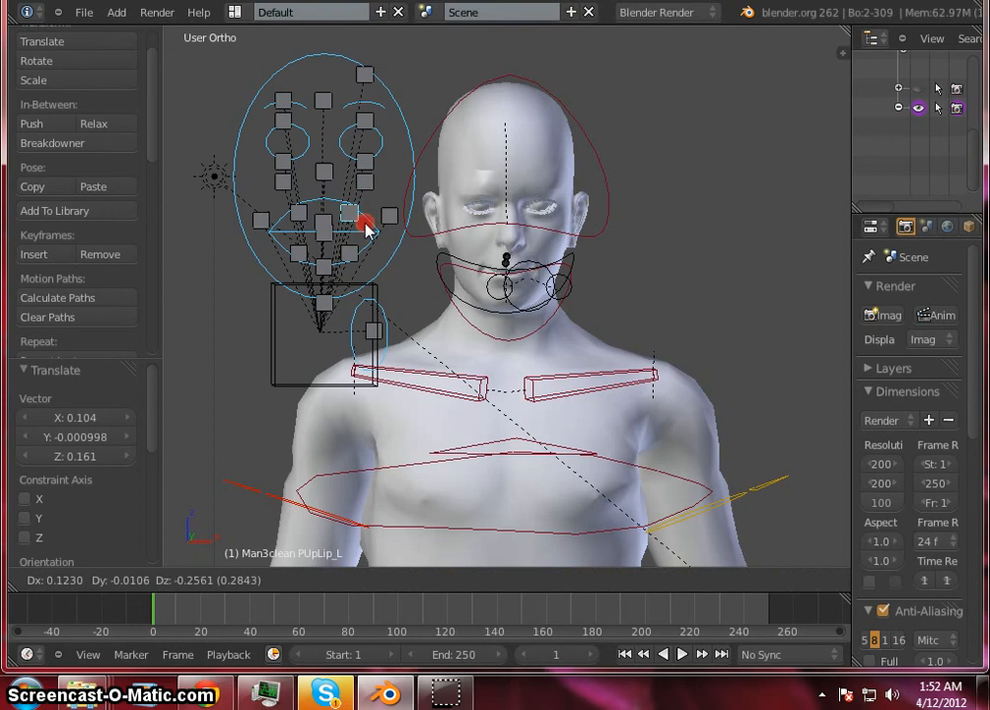
right_click(367, 228)
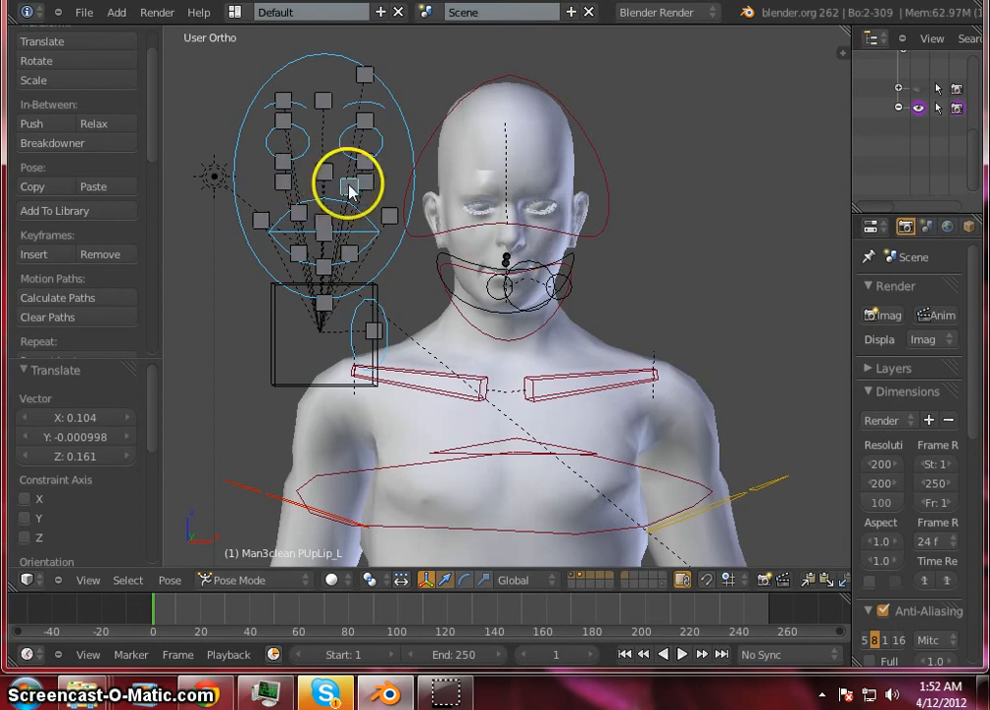
right_click_drag(349, 189, 357, 225)
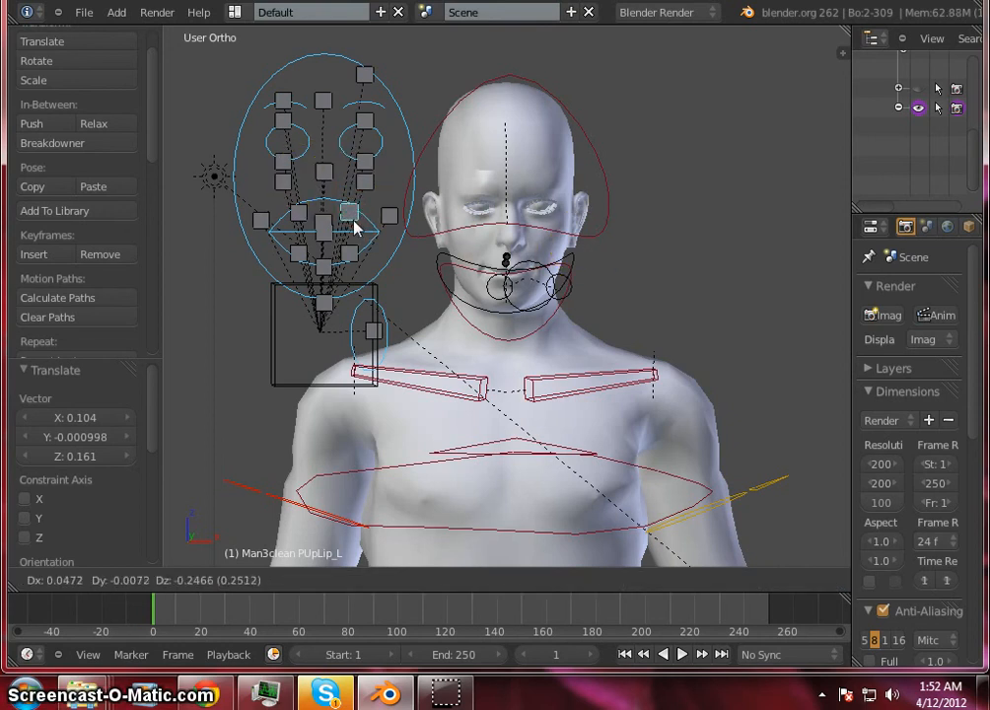
left_click(357, 227)
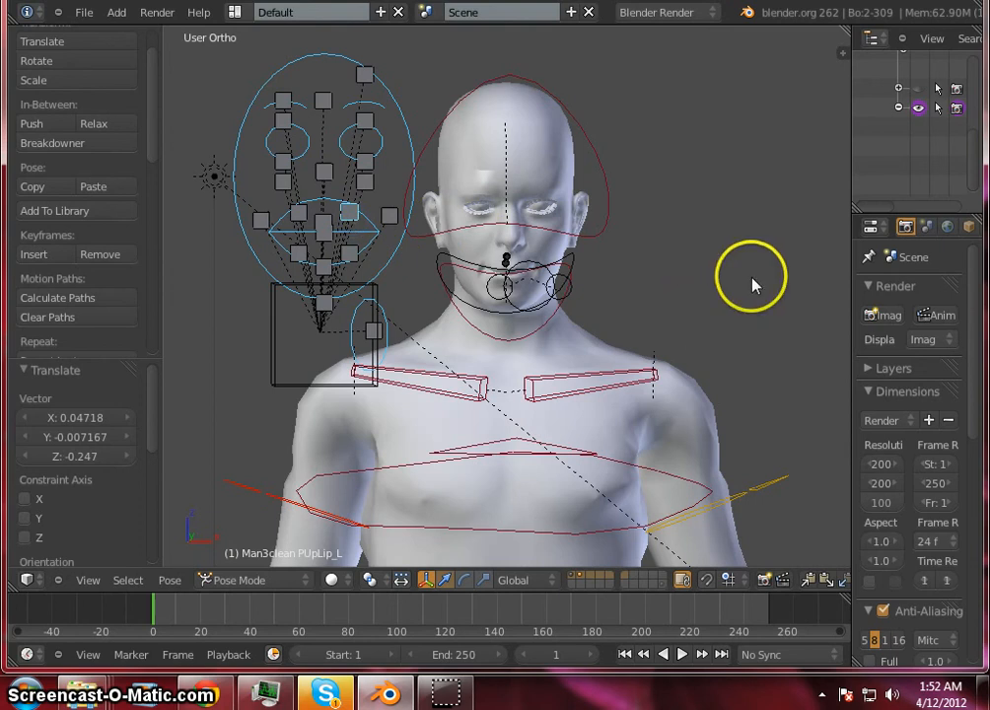
- Render the new facial expression and examine the brows, eyes and mouth up close and with the shoulders
left_click(884, 316)
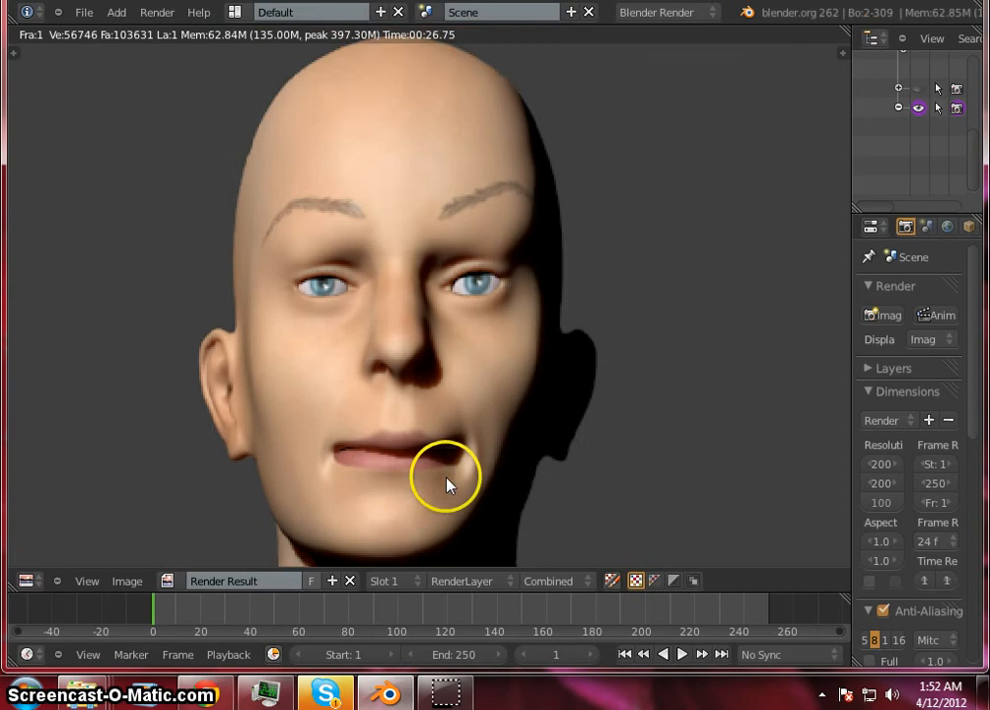
middle_click_drag(446, 478, 444, 418)
scroll(369, 398, "up", 3)
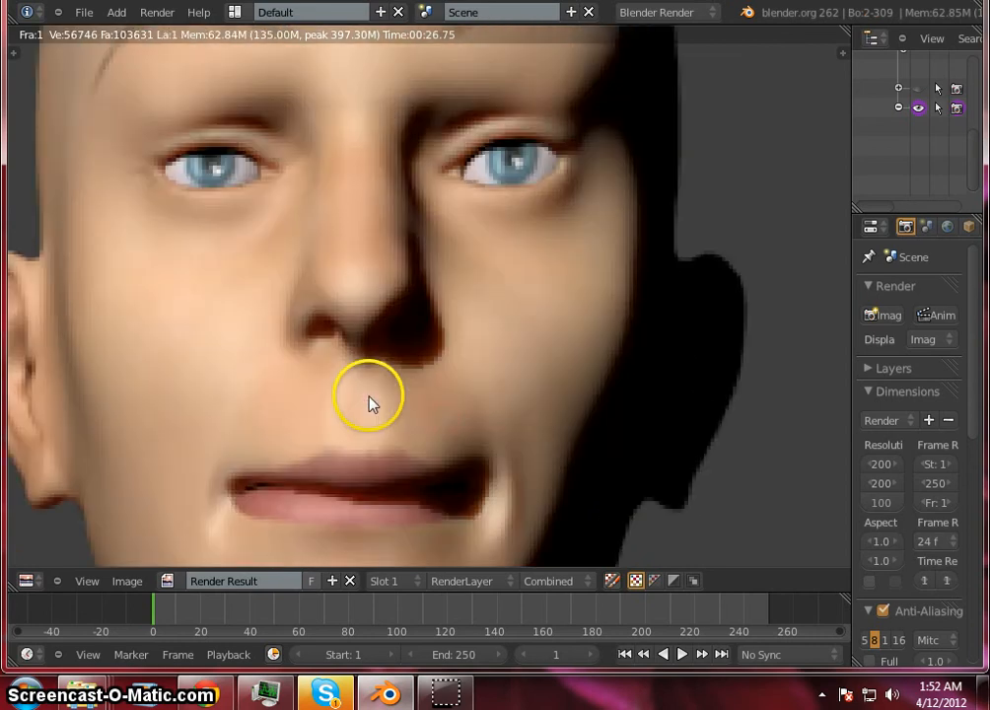
scroll(379, 395, "down", 2)
scroll(470, 365, "down", 1)
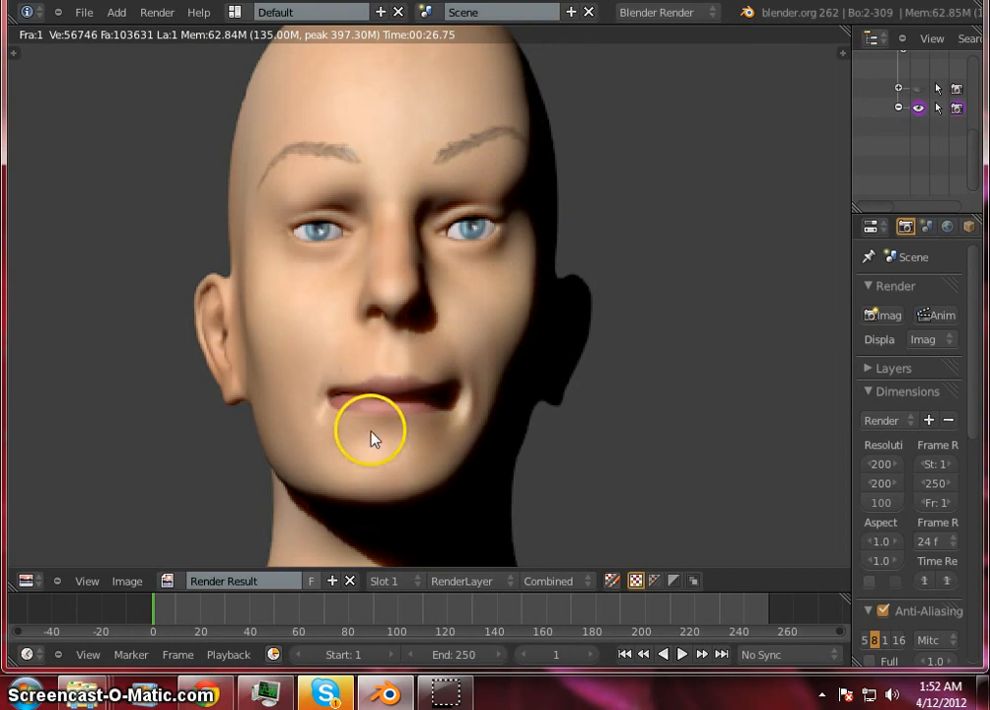
scroll(367, 348, "down", 5)
scroll(365, 350, "up", 6)
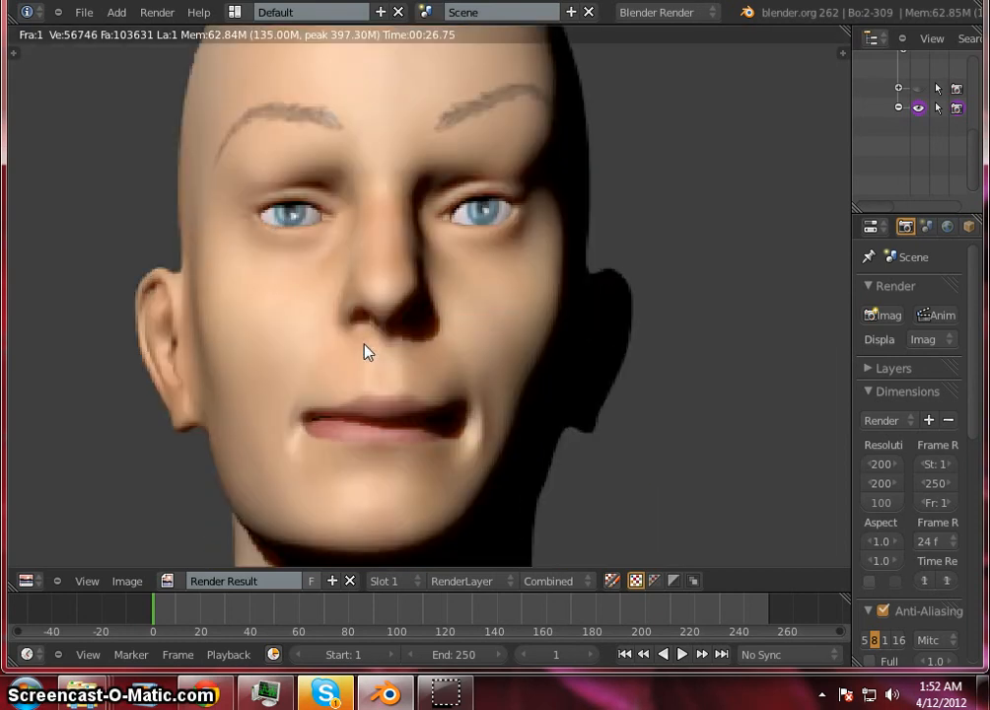
scroll(365, 349, "down", 5)
middle_click_drag(365, 349, 494, 342)
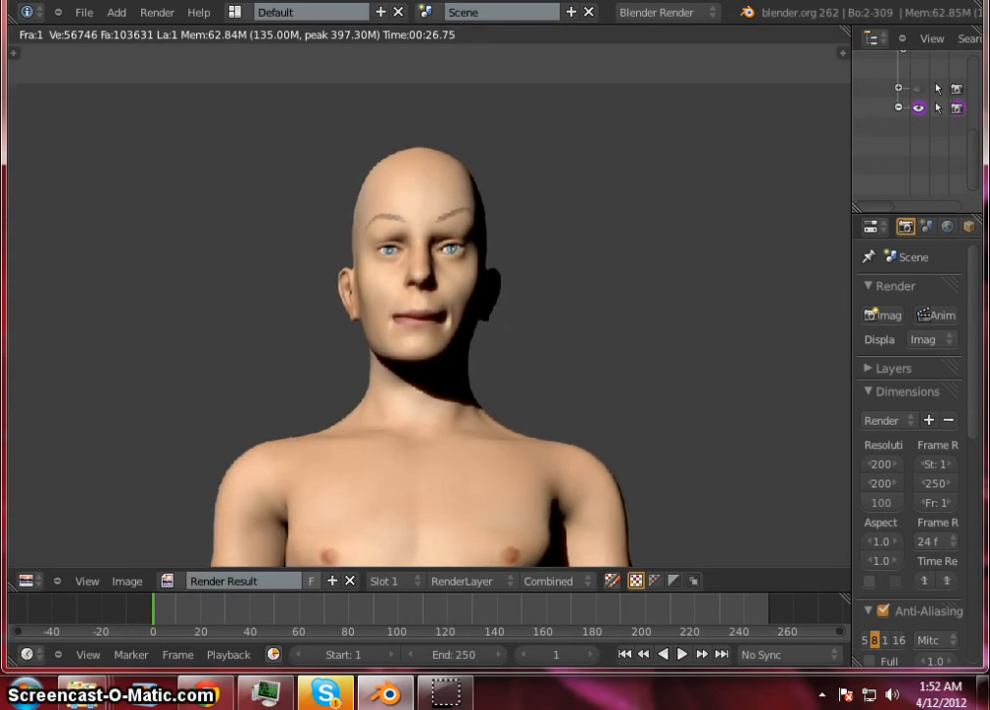
- Return to the 3D view and shift the left upper-lip control outward
left_click(26, 581)
left_click(39, 561)
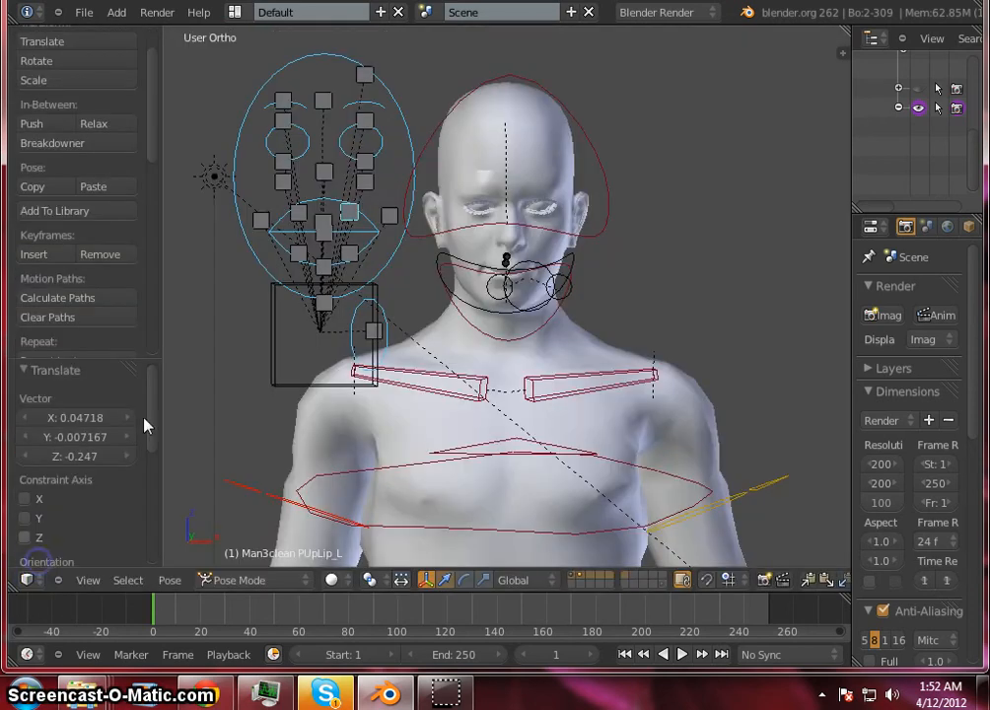
right_click(390, 216)
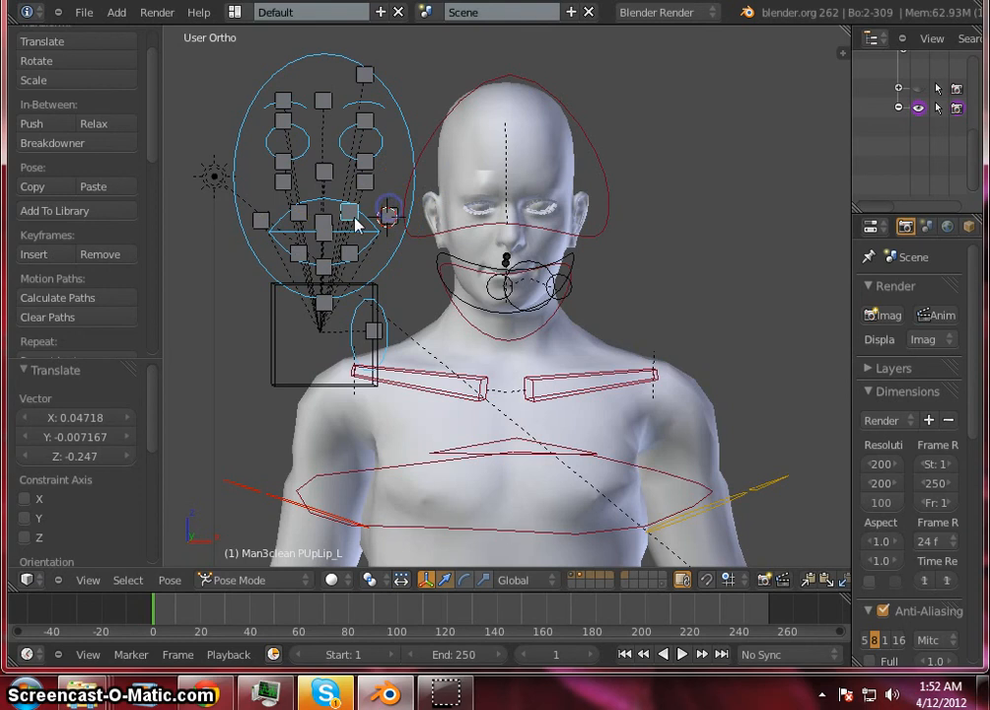
right_click(349, 210)
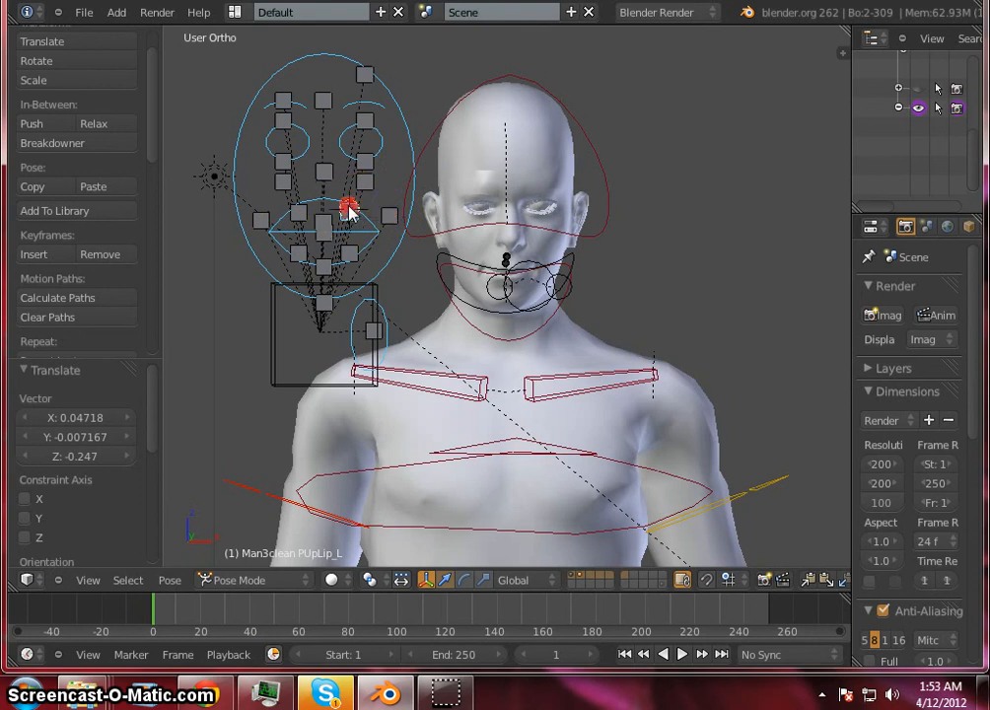
key("g")
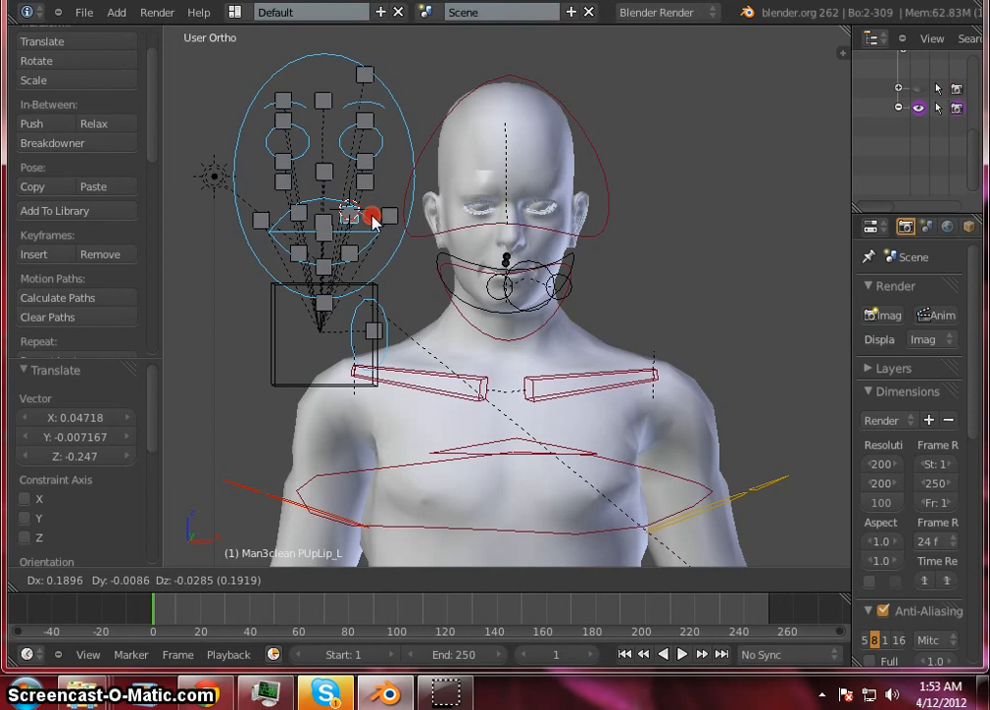
left_click(372, 221)
- Lower the left mouth-corner control slightly, to the level of the mouth line
right_click(390, 218)
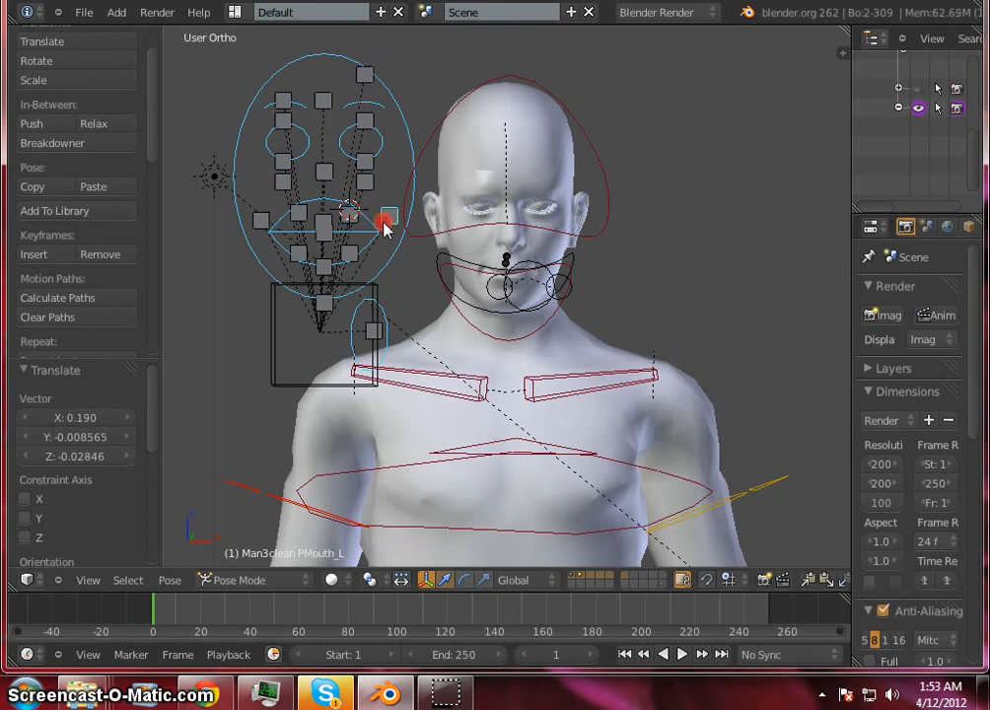
key("g")
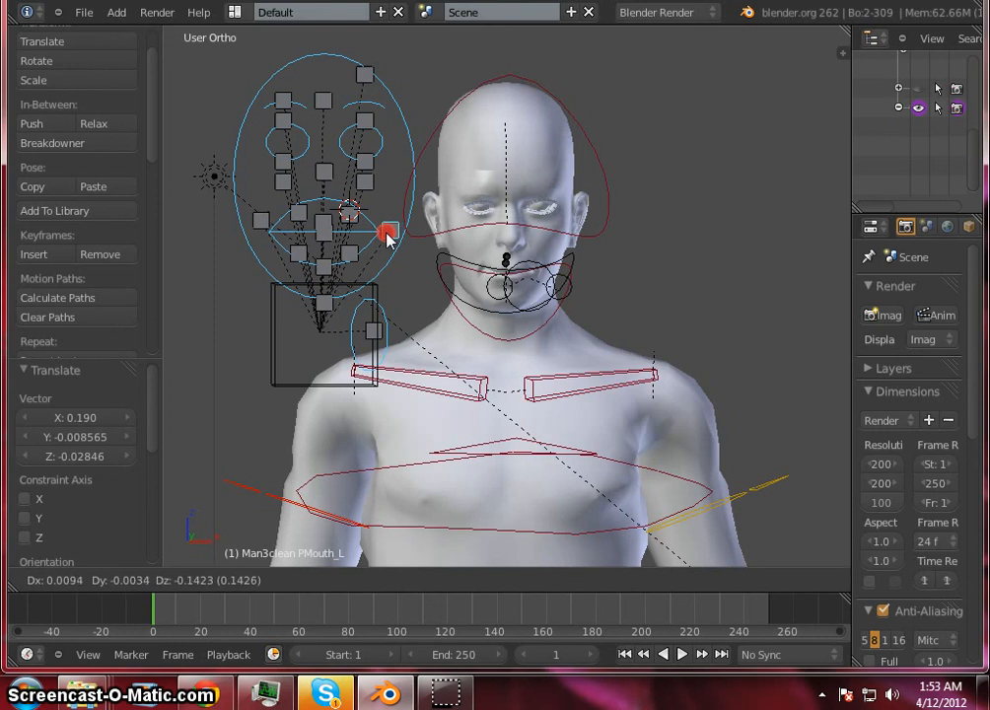
left_click(387, 233)
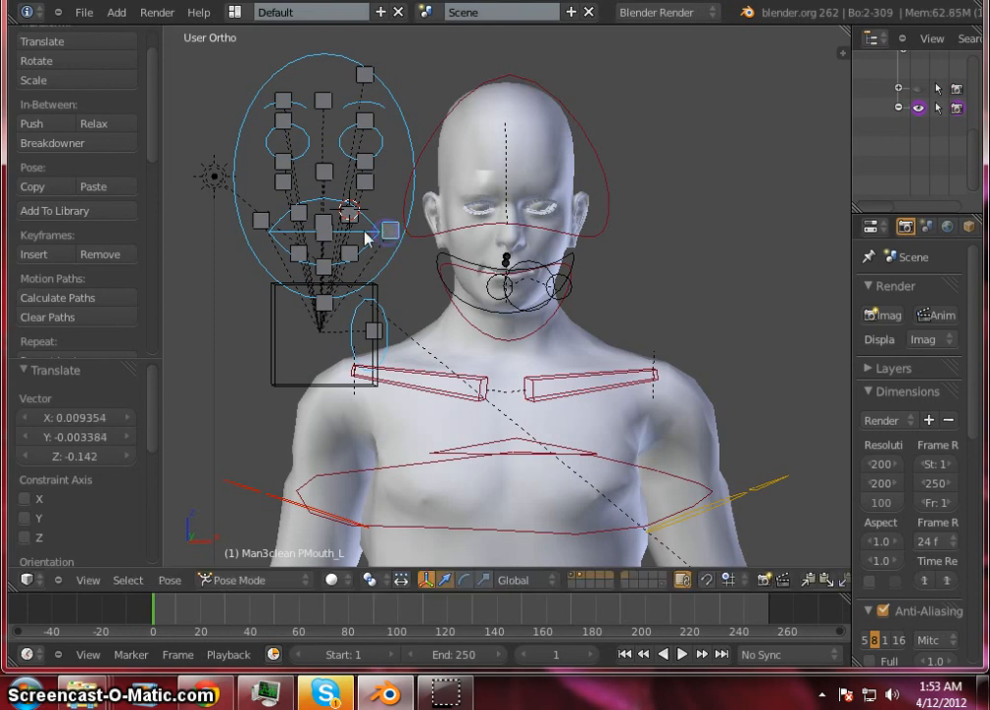
- Move the right and left mouth-corner controls far outward and upward to widen the smile
left_click(260, 224)
key("g")
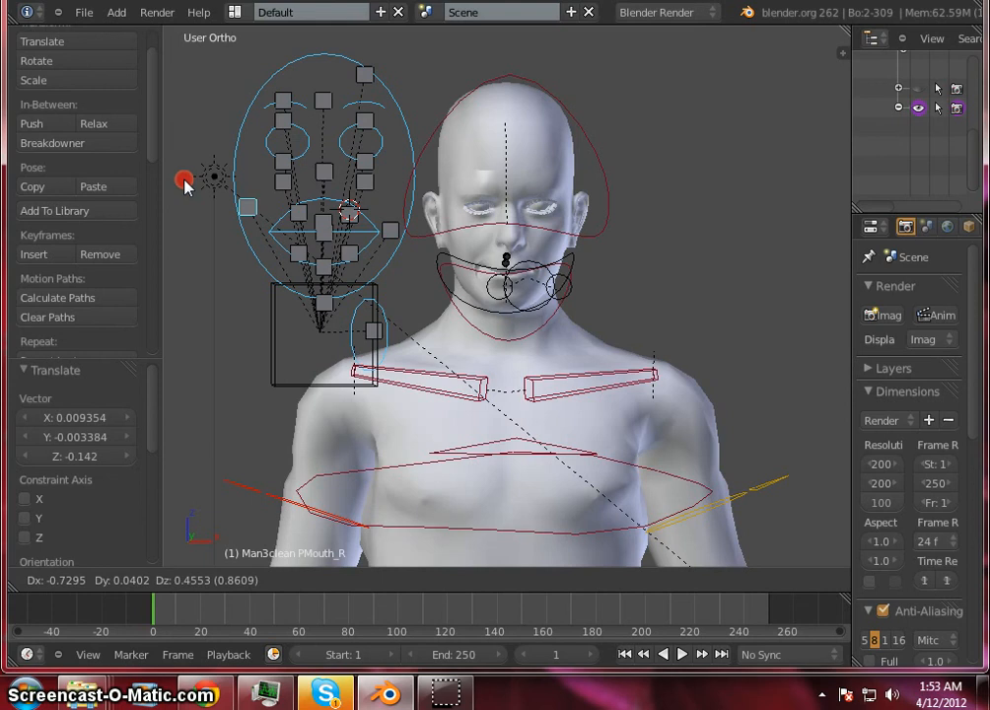
left_click(184, 180)
right_click_drag(391, 232, 484, 180)
- Lower the middle lower-lip control by about 0.085 and raise the middle upper-lip control by about 0.19 to part the lips
middle_click_drag(654, 283, 736, 287)
right_click(333, 275)
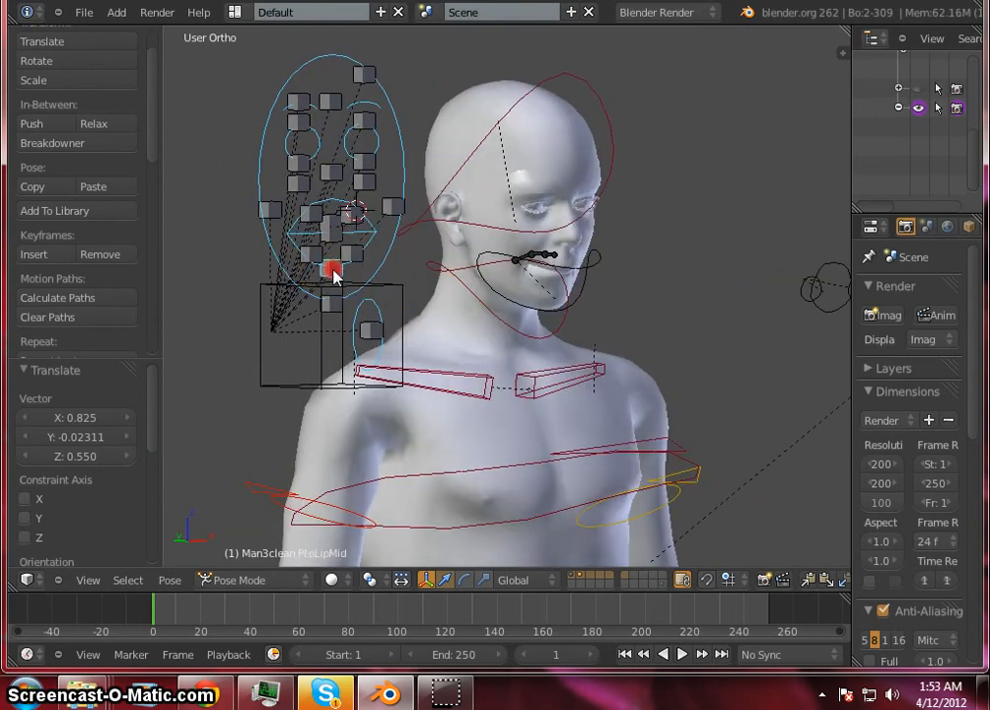
right_click(333, 275)
key("g")
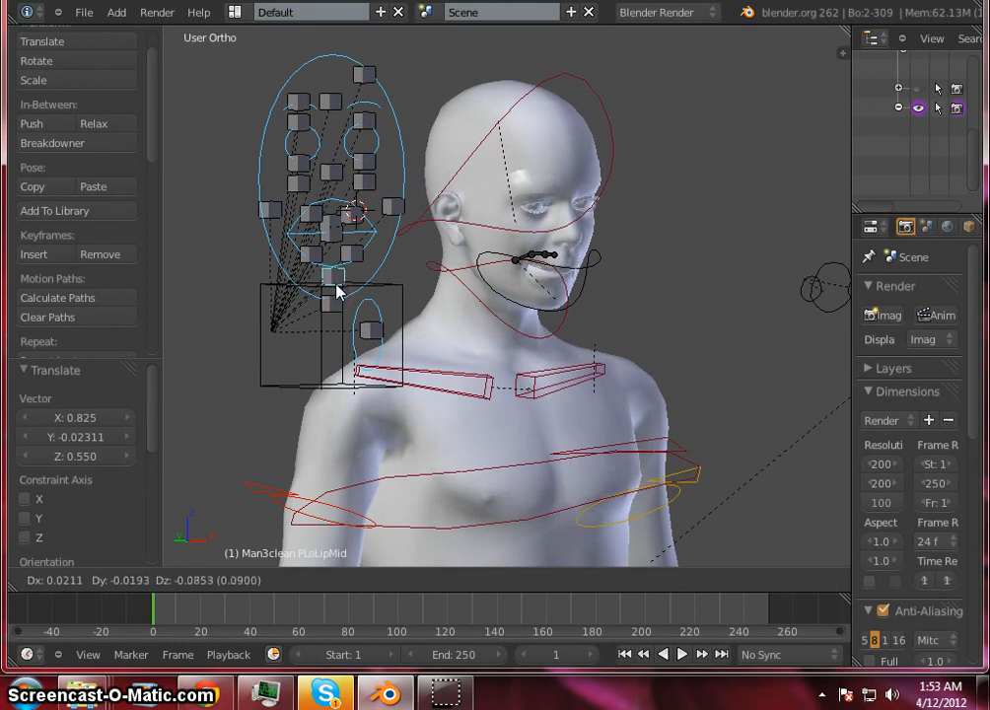
left_click(336, 289)
right_click(336, 207)
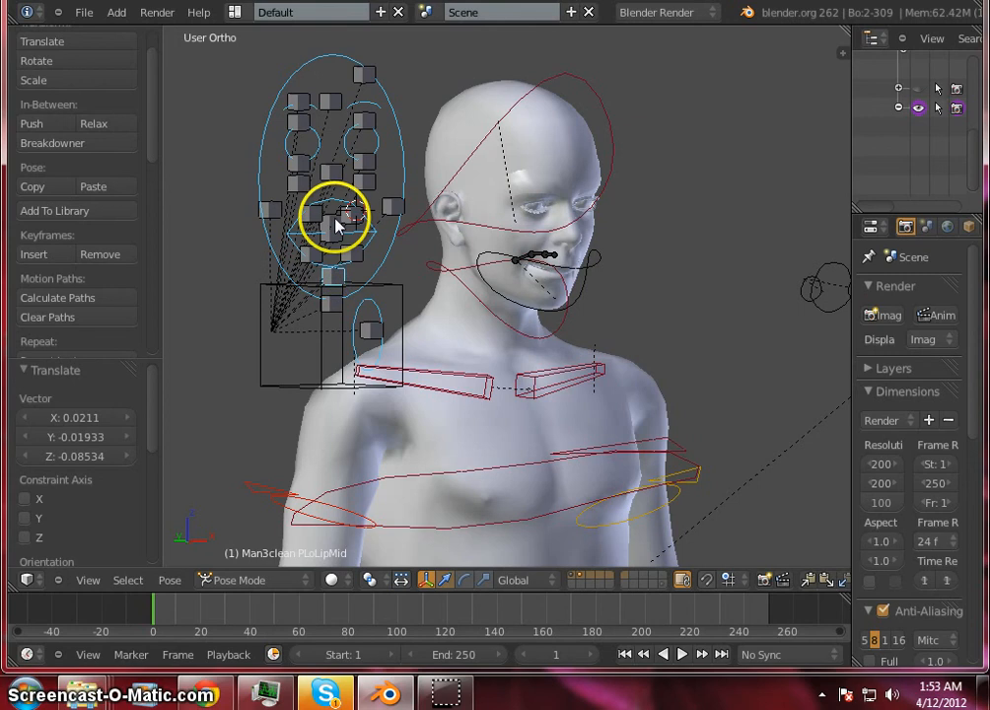
key("g")
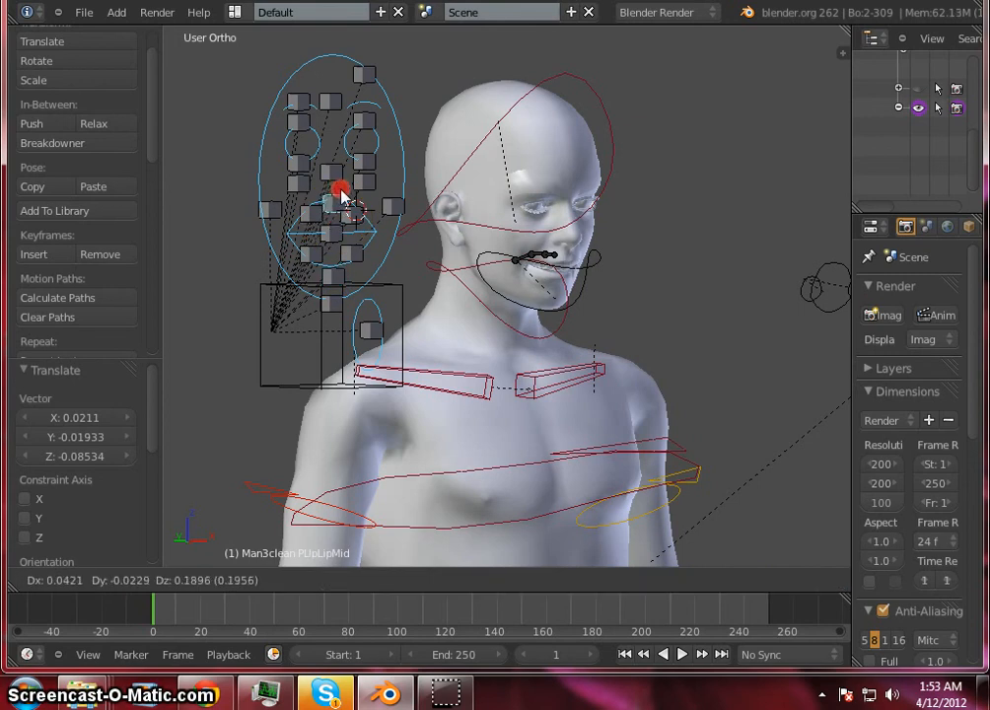
left_click(342, 197)
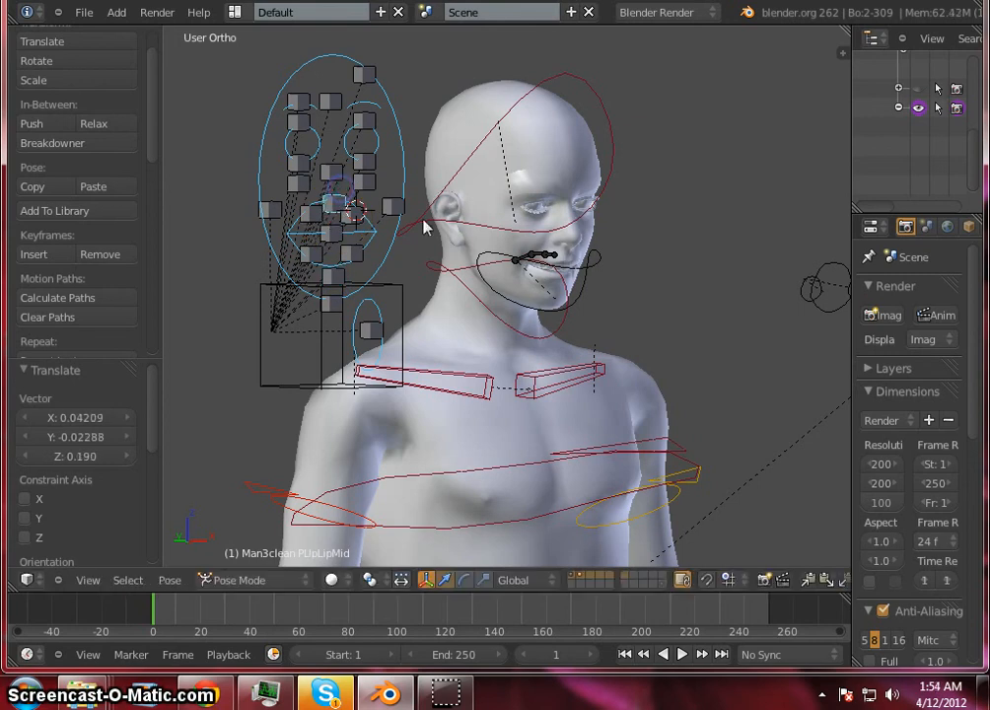
- Lower the left brow control by about 0.24 to the right brow's height and render the smiling expression
middle_click_drag(687, 271, 602, 261)
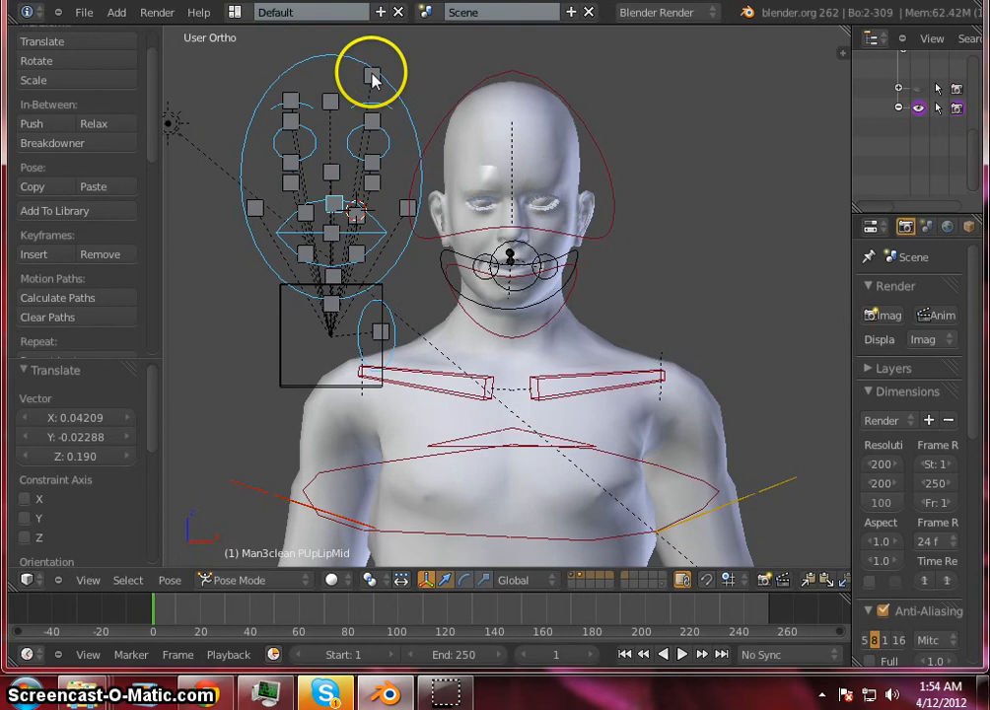
right_click_drag(376, 82, 385, 115)
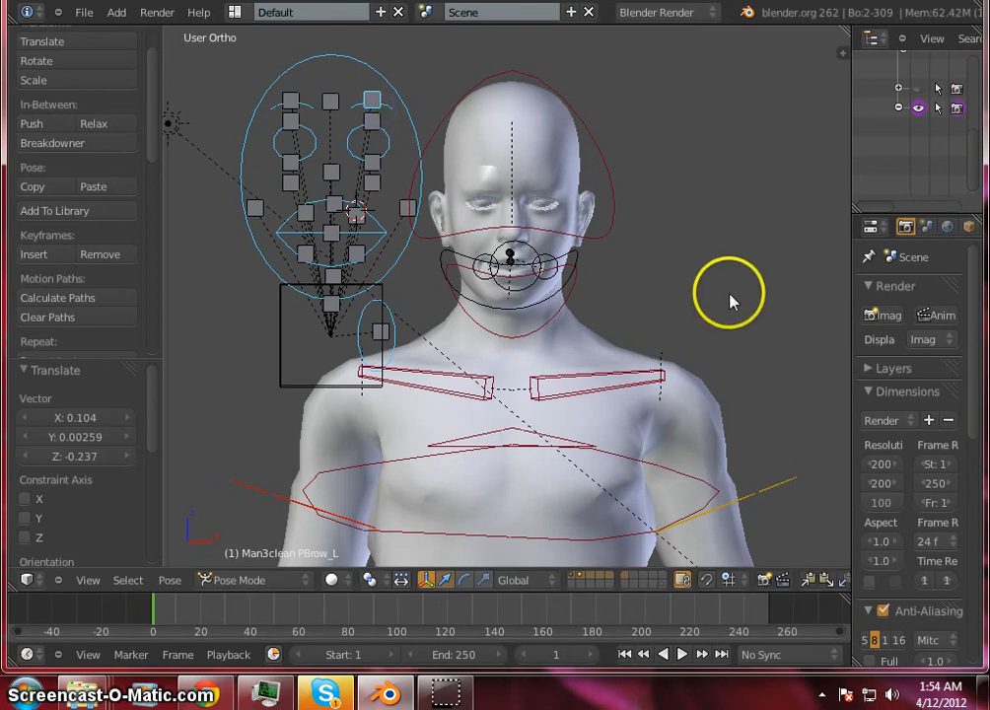
left_click(883, 317)
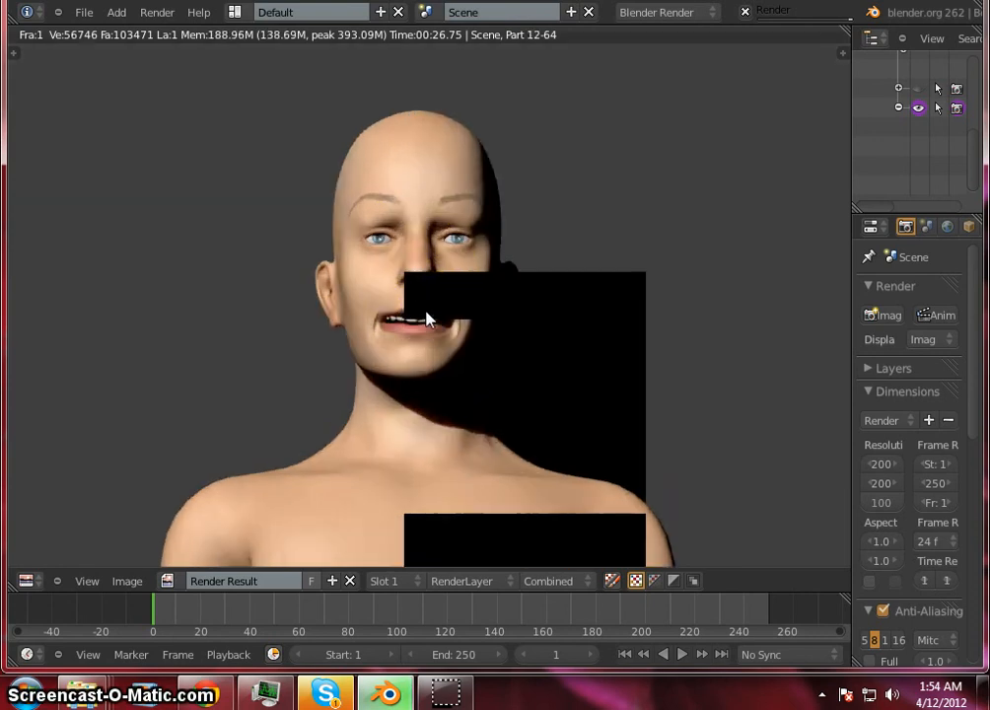
- Examine the rendered face up close, checking the mouth corners, teeth, eyes and brows
scroll(427, 318, "up", 2)
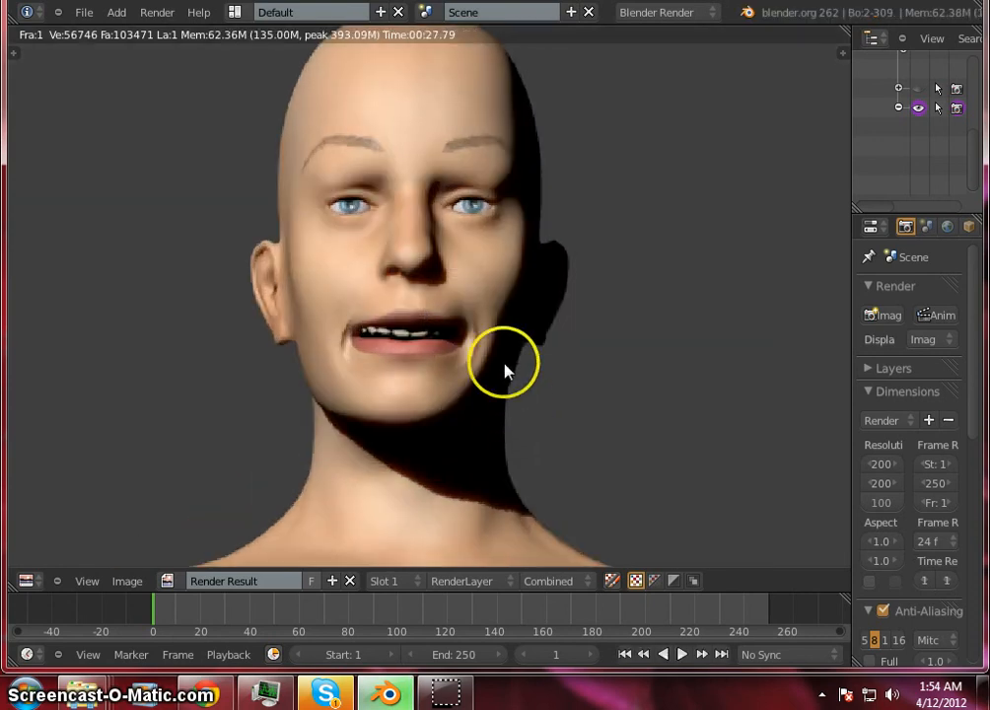
scroll(394, 337, "up", 2)
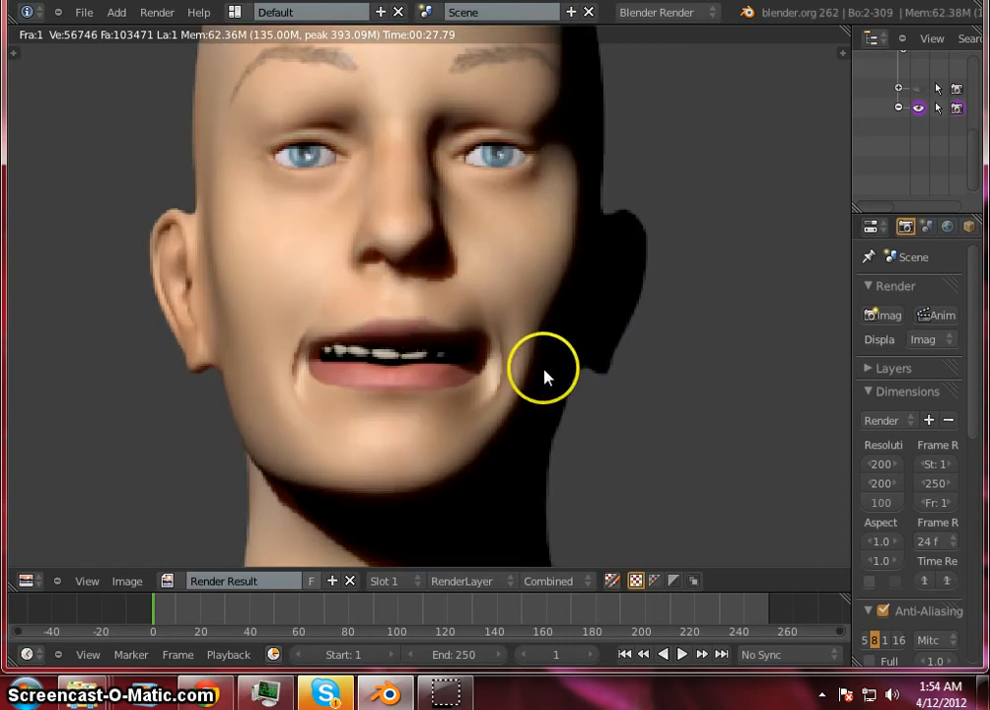
middle_click_drag(546, 376, 579, 358)
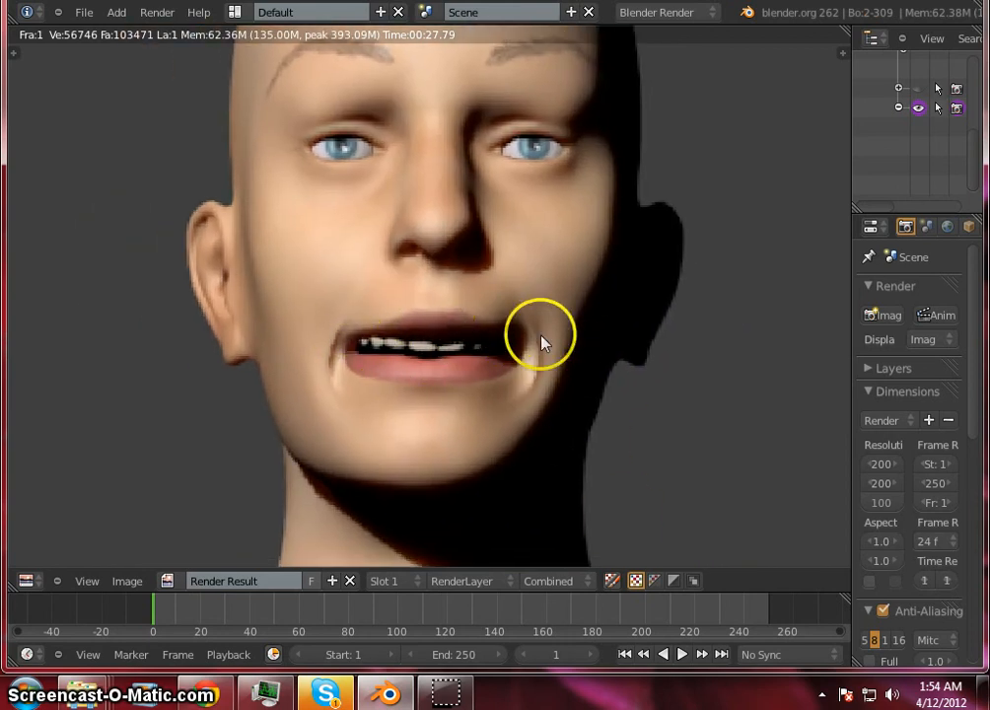
scroll(480, 282, "down", 1)
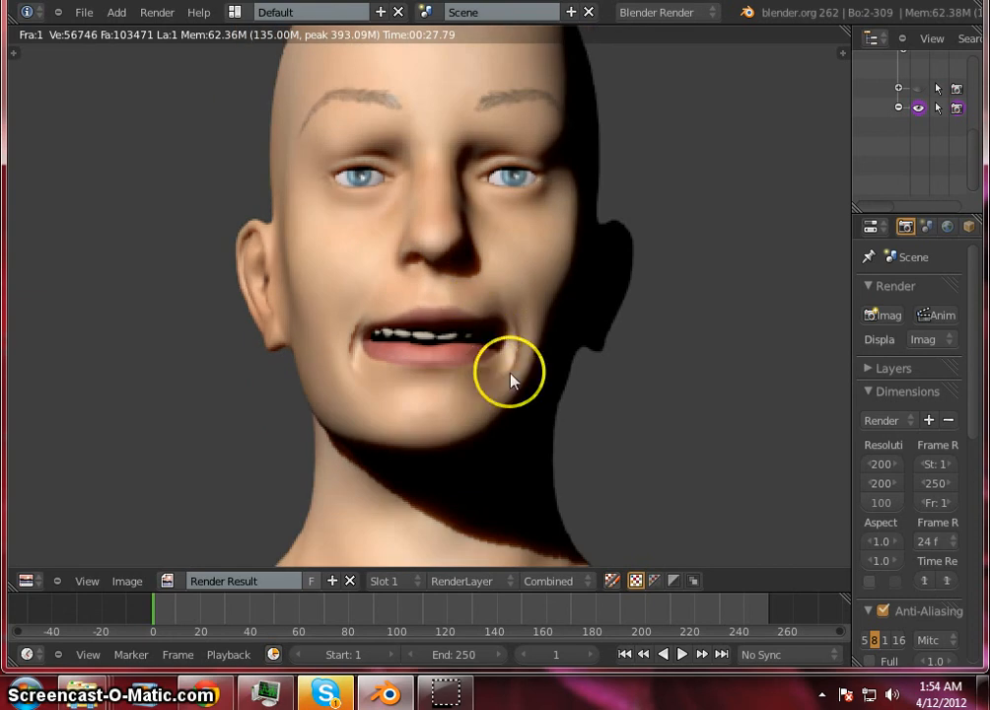
middle_click_drag(543, 362, 538, 369)
scroll(484, 328, "down", 1)
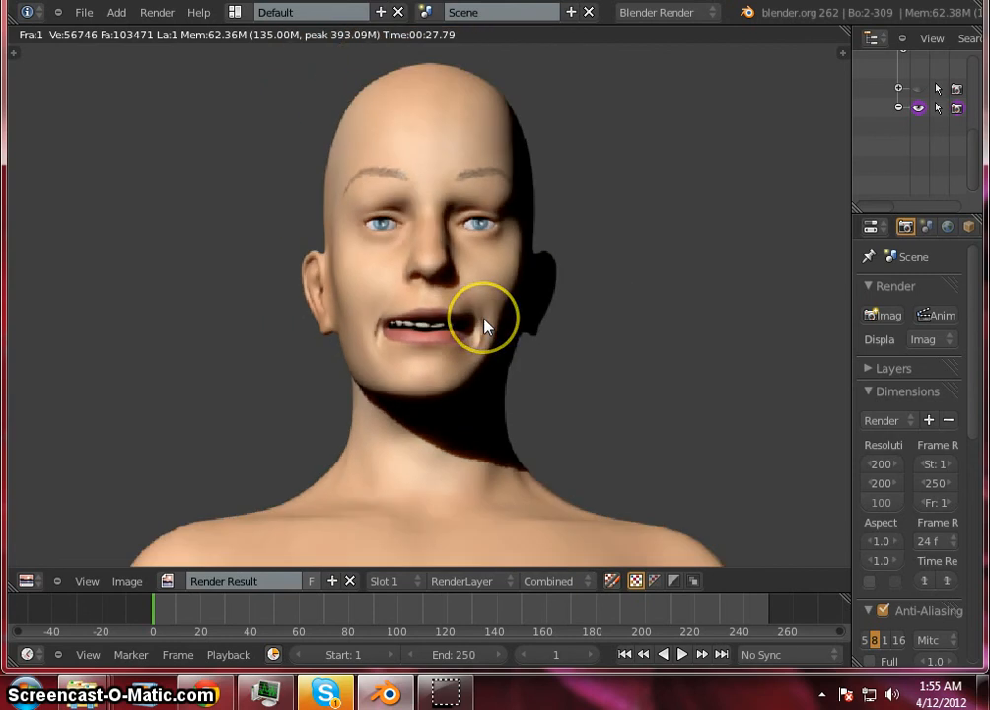
scroll(484, 327, "up", 1)
scroll(484, 327, "up", 2)
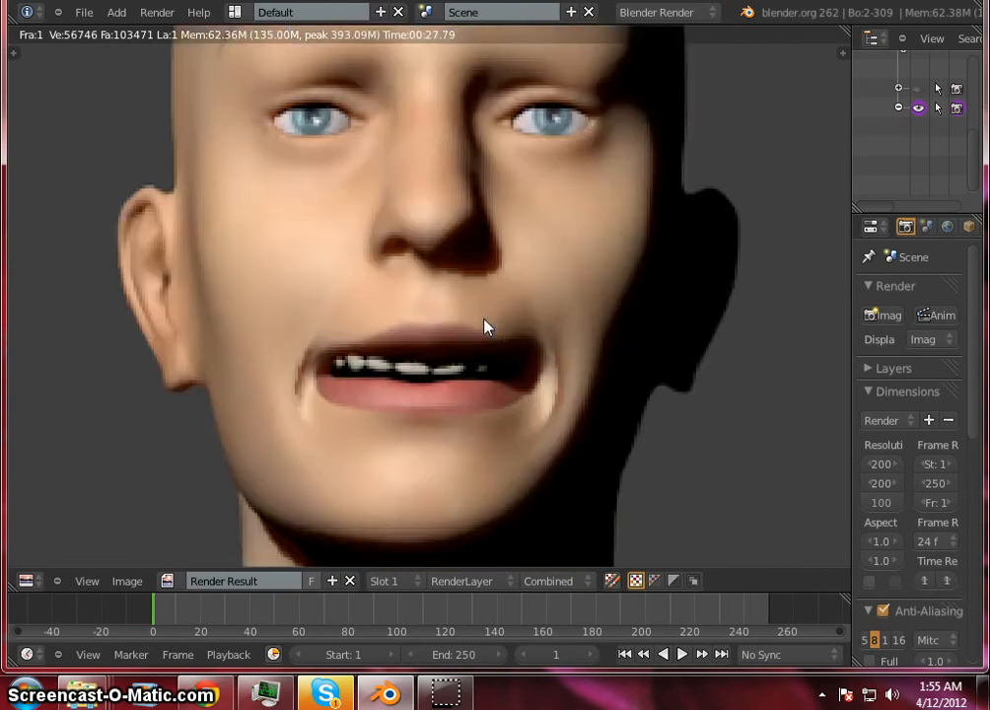
scroll(484, 326, "down", 4)
scroll(490, 358, "up", 1)
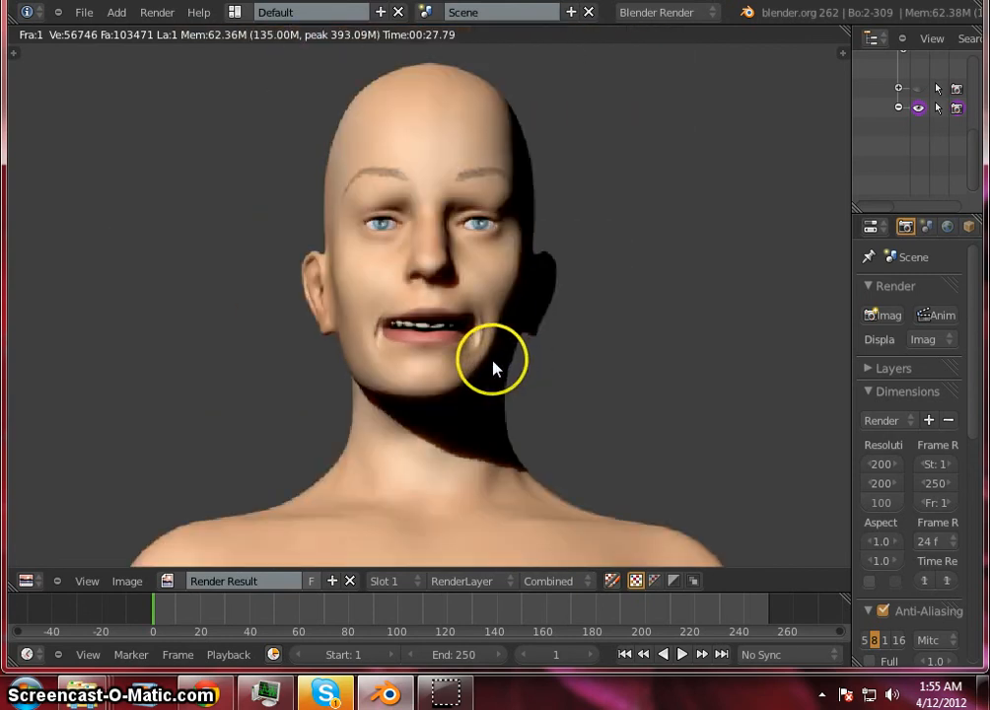
scroll(442, 287, "down", 2)
scroll(442, 293, "up", 2)
scroll(440, 301, "up", 1)
- Examine the whole rendered figure, comparing the face with the neck, shoulders and chest
scroll(442, 300, "down", 5)
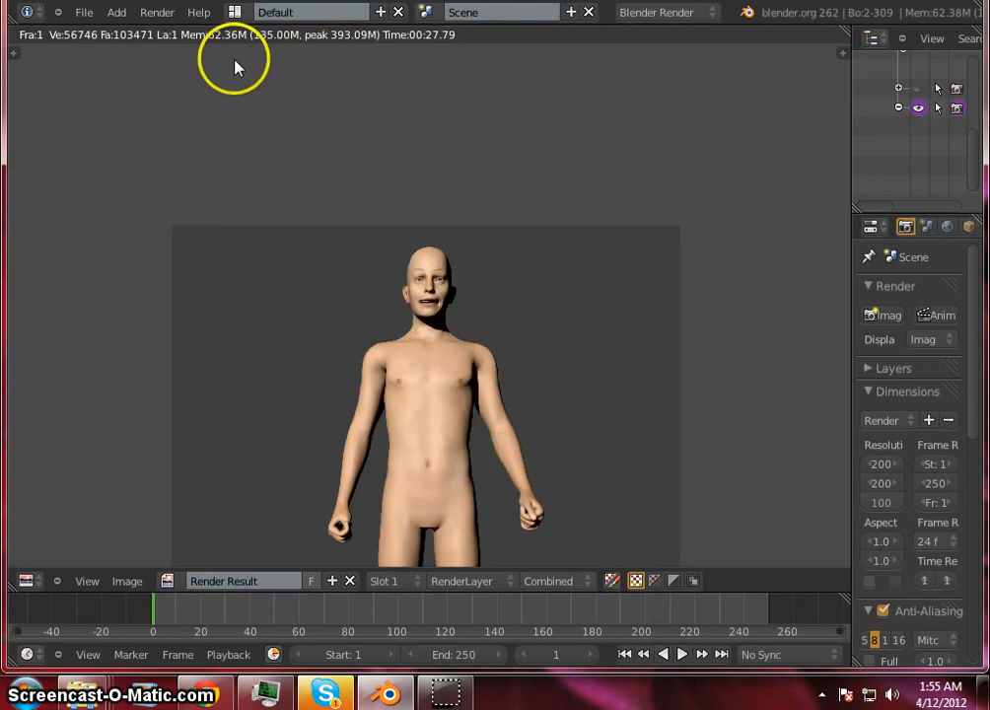
scroll(455, 299, "down", 4)
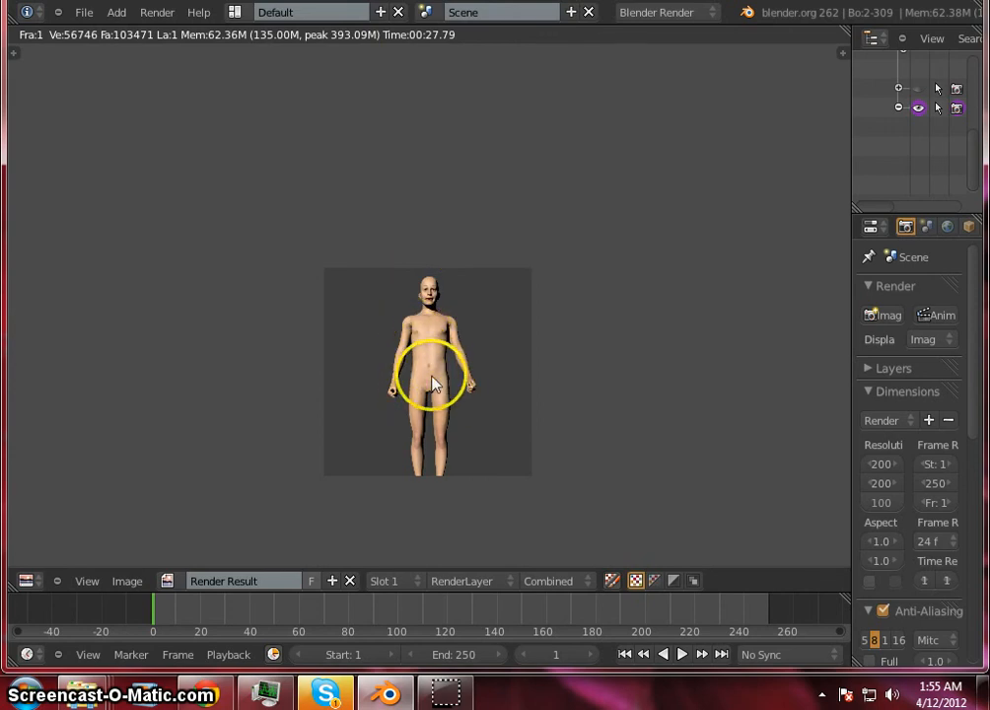
scroll(435, 379, "up", 5)
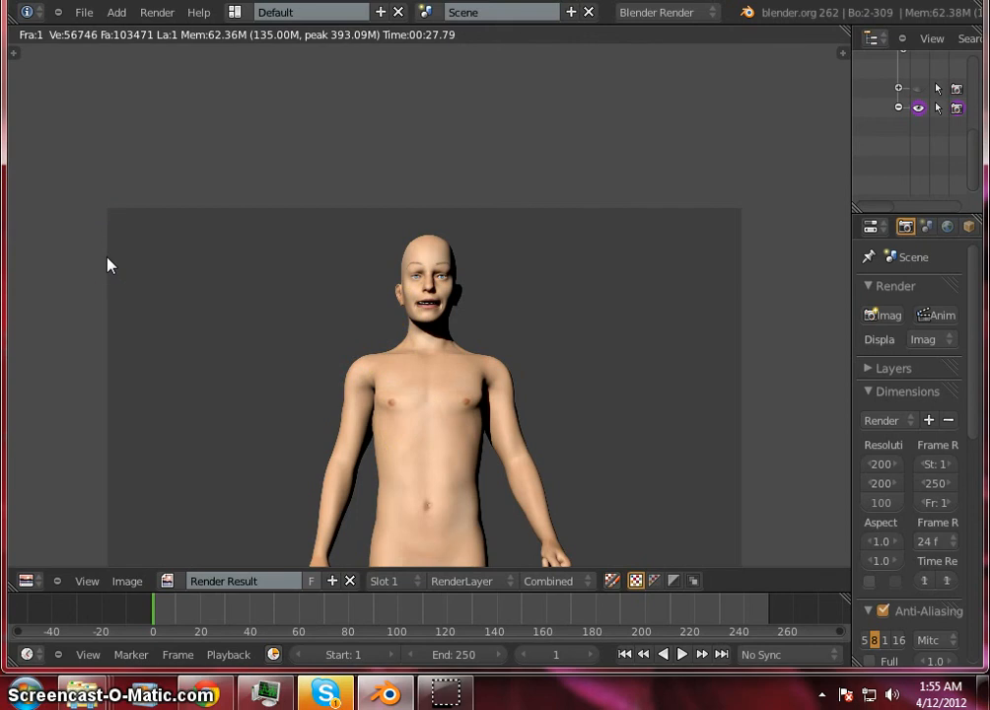
scroll(362, 293, "up", 3)
scroll(361, 294, "up", 1)
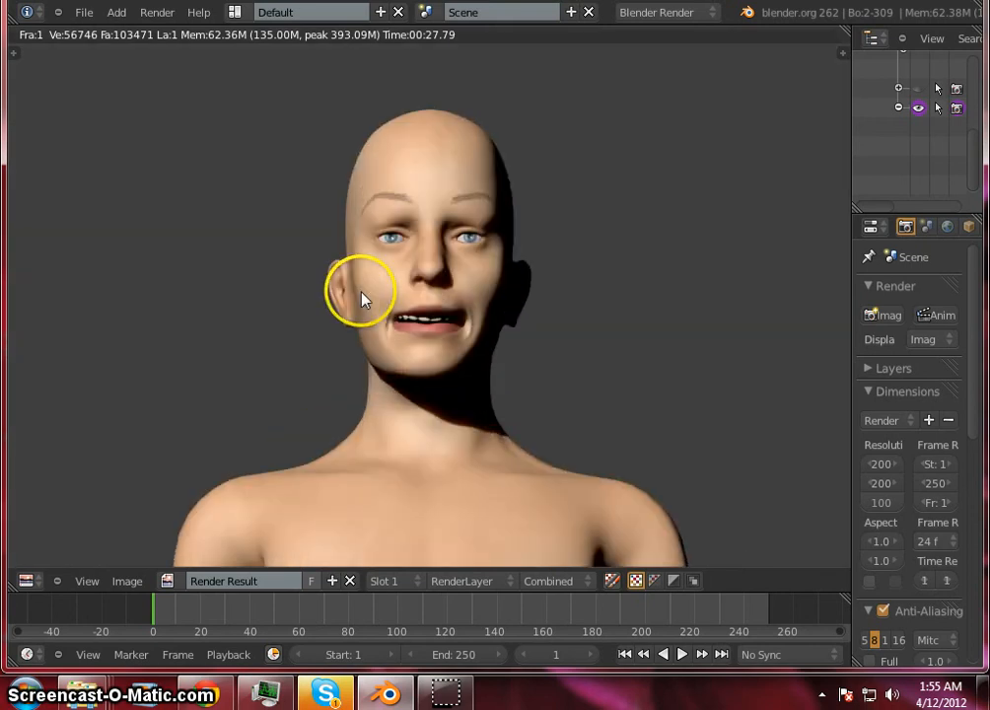
scroll(460, 318, "up", 2)
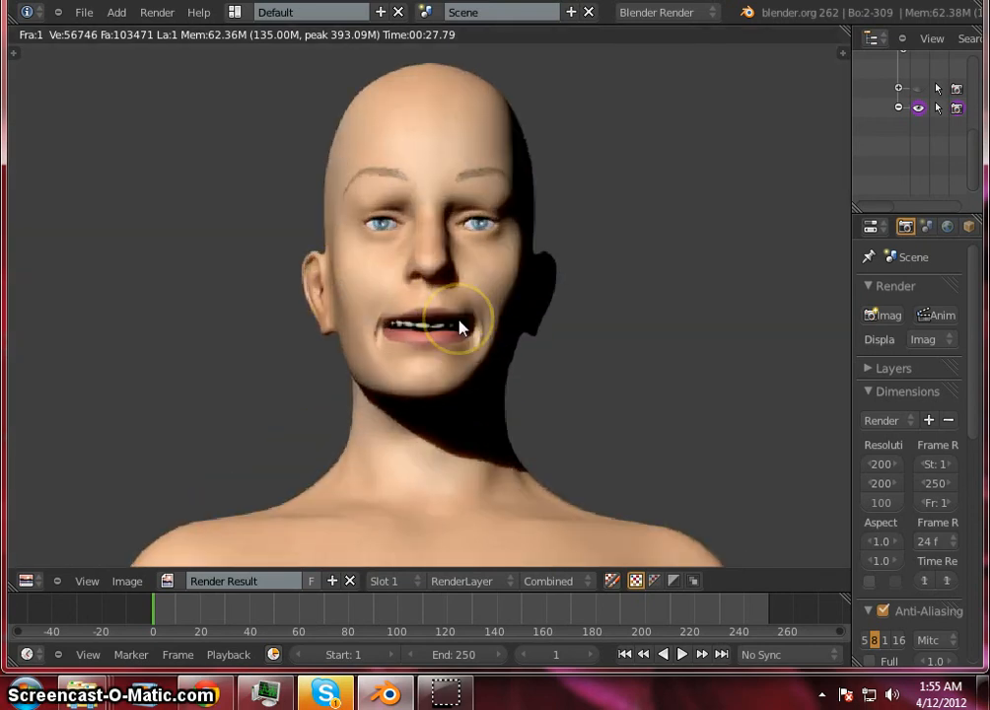
scroll(453, 346, "down", 7)
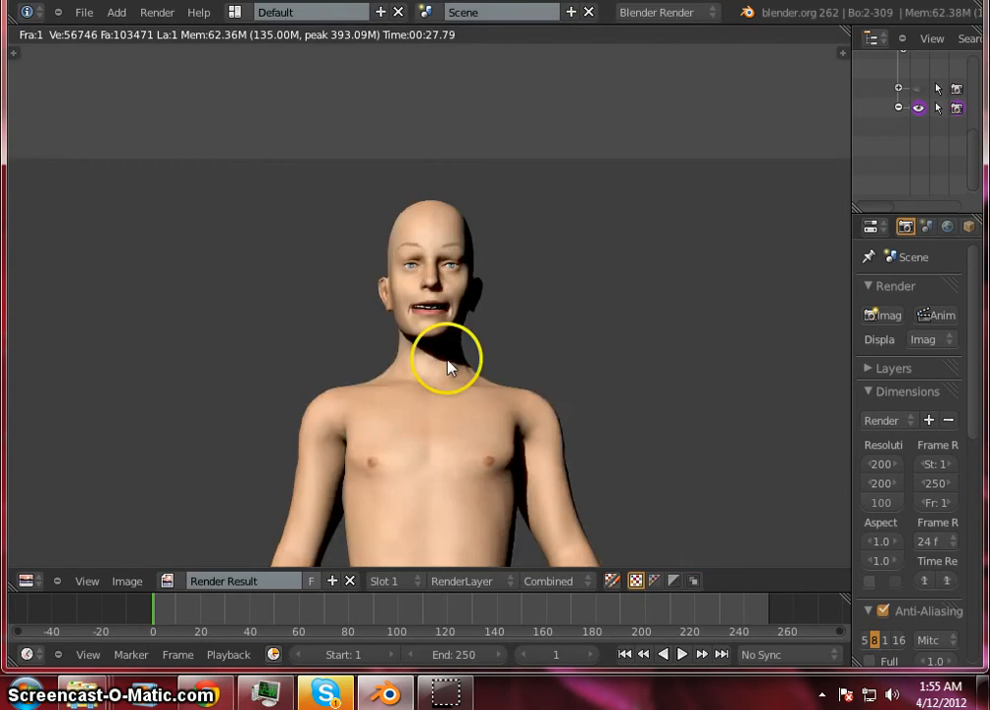
scroll(377, 439, "up", 4)
scroll(355, 424, "up", 1)
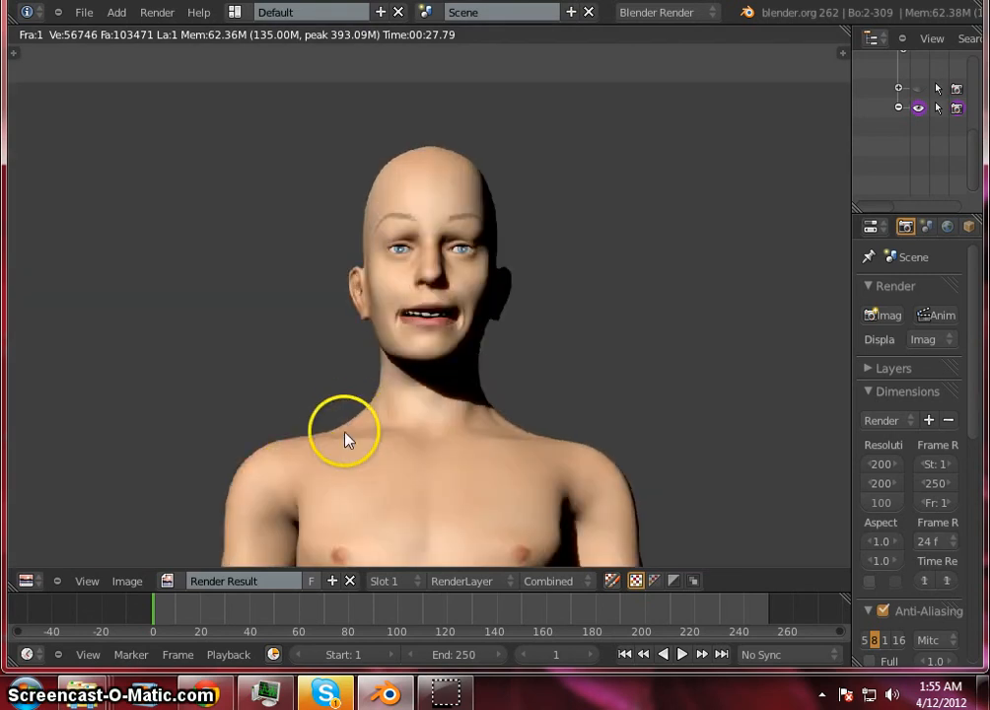
middle_click_drag(373, 368, 349, 291)
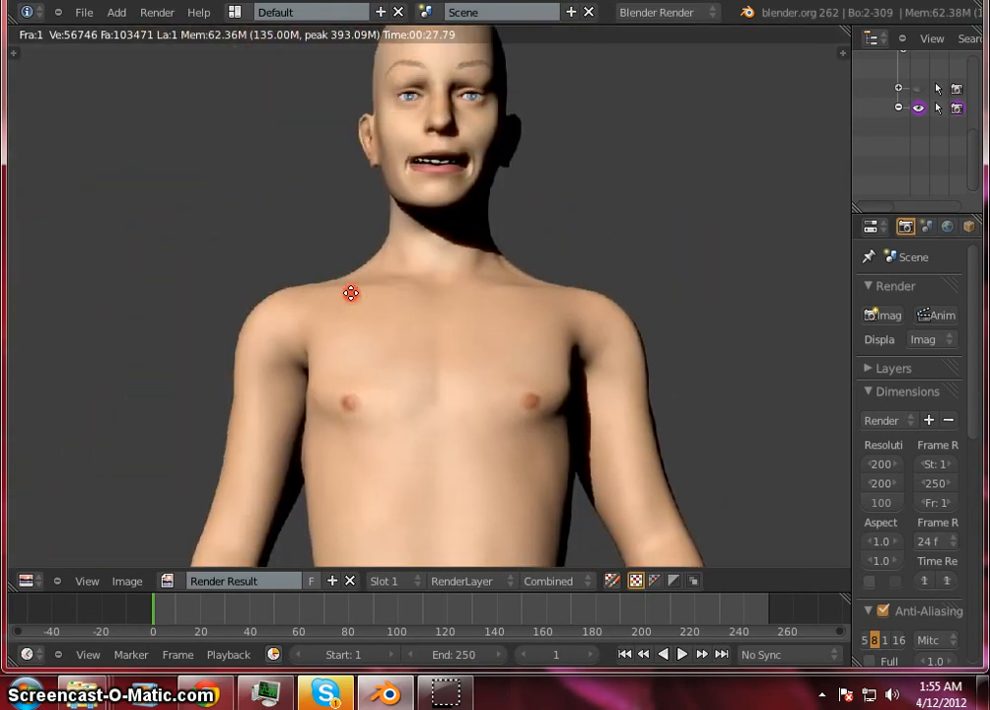
middle_click_drag(389, 186, 374, 293)
scroll(537, 64, "down", 5)
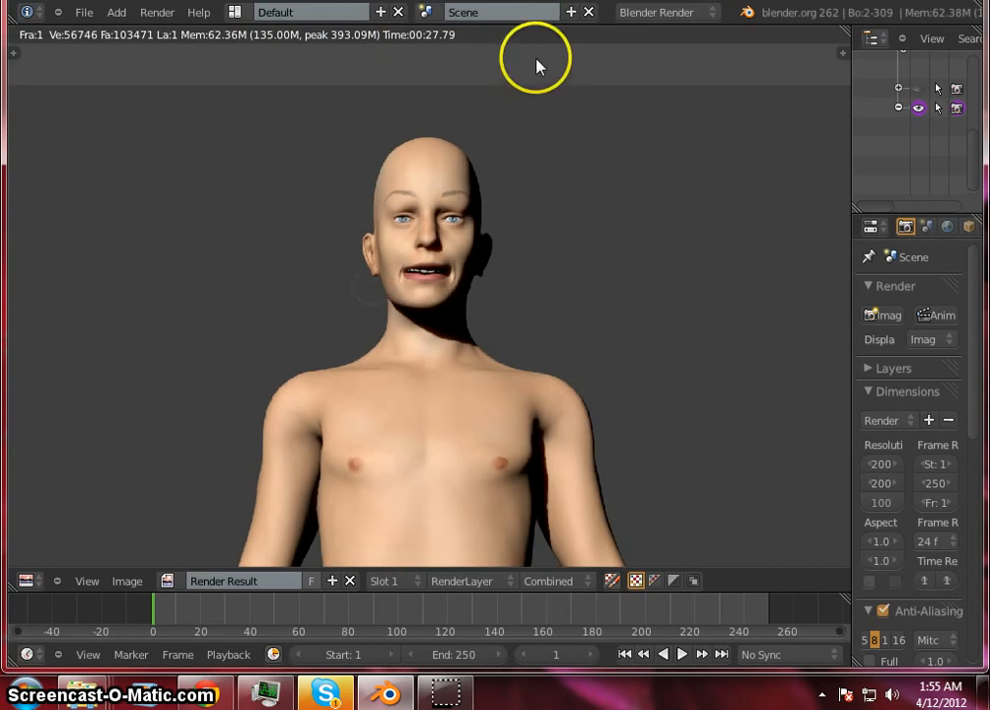
scroll(457, 255, "up", 3)
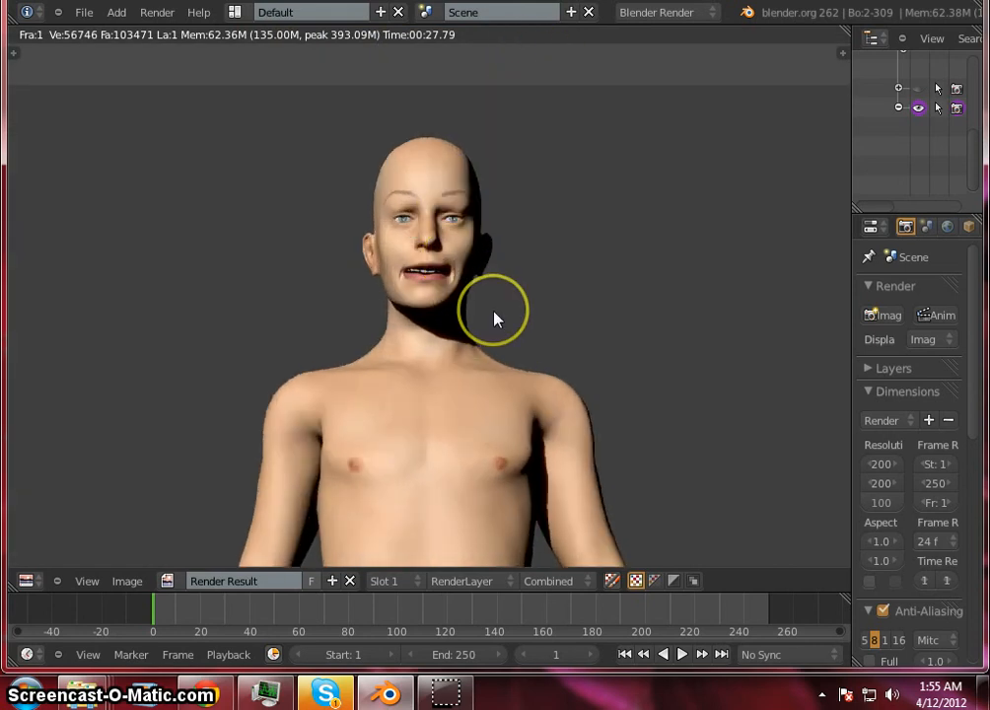